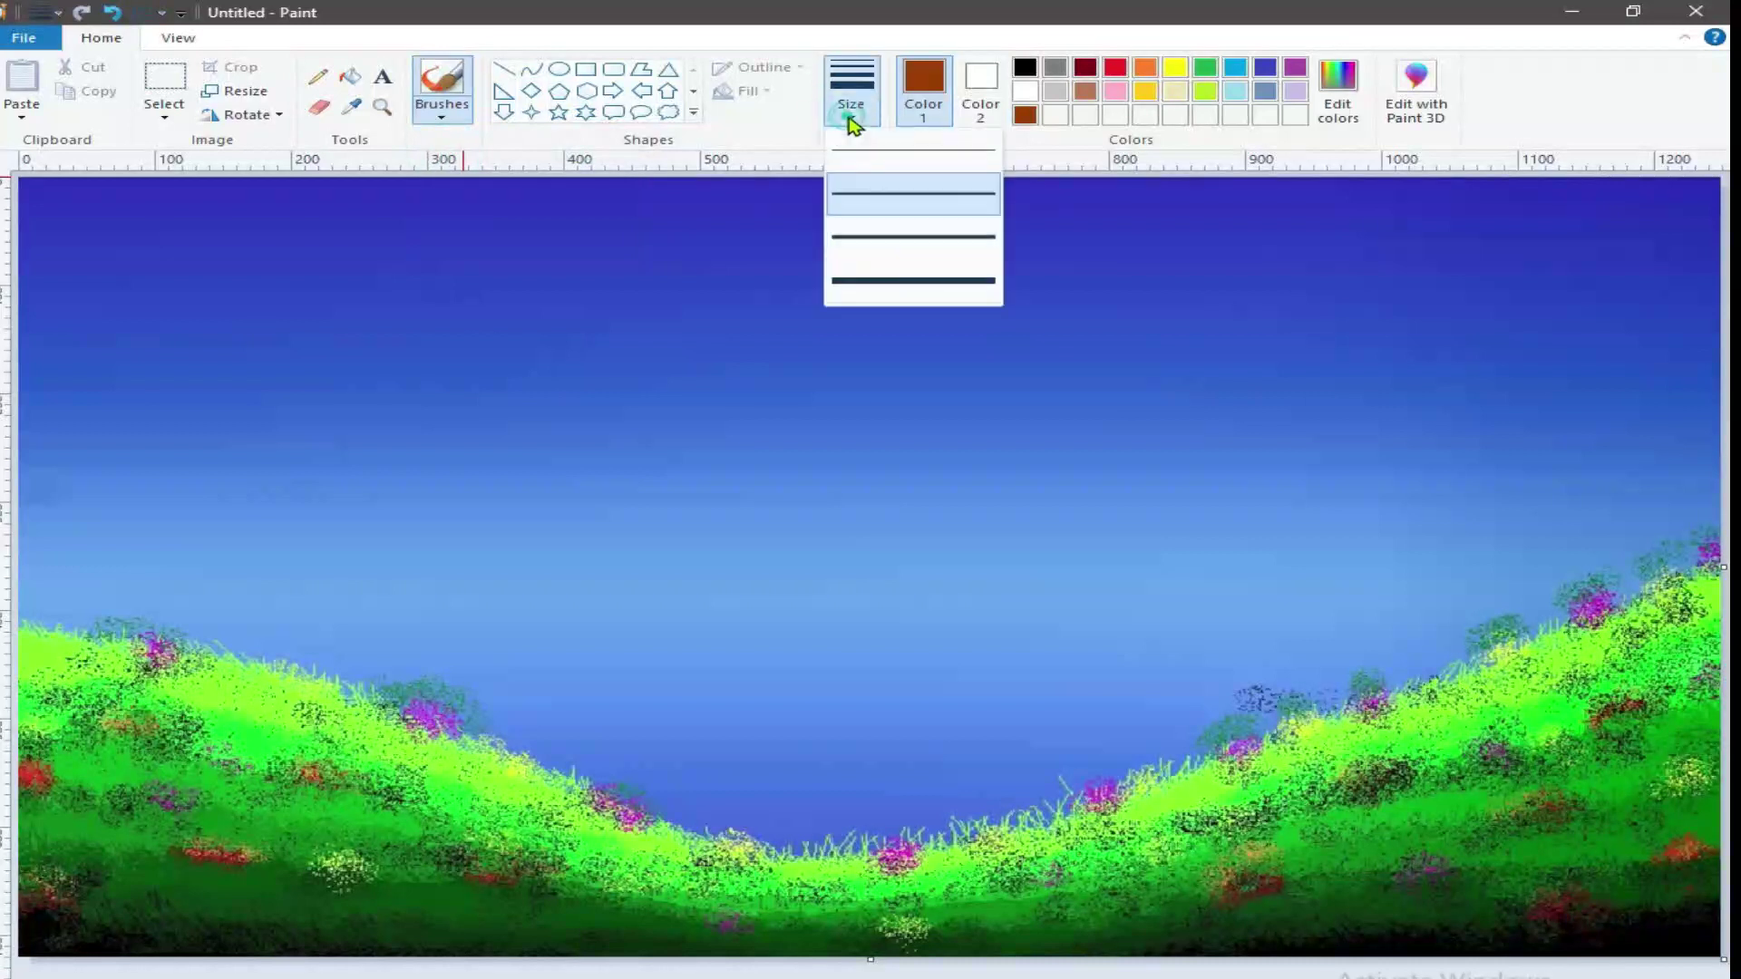
Paint a brown tree trunk with three main branches on the left hillside, using the thickest brush size.
{"action": "left_click", "coordinate": [905, 274]}
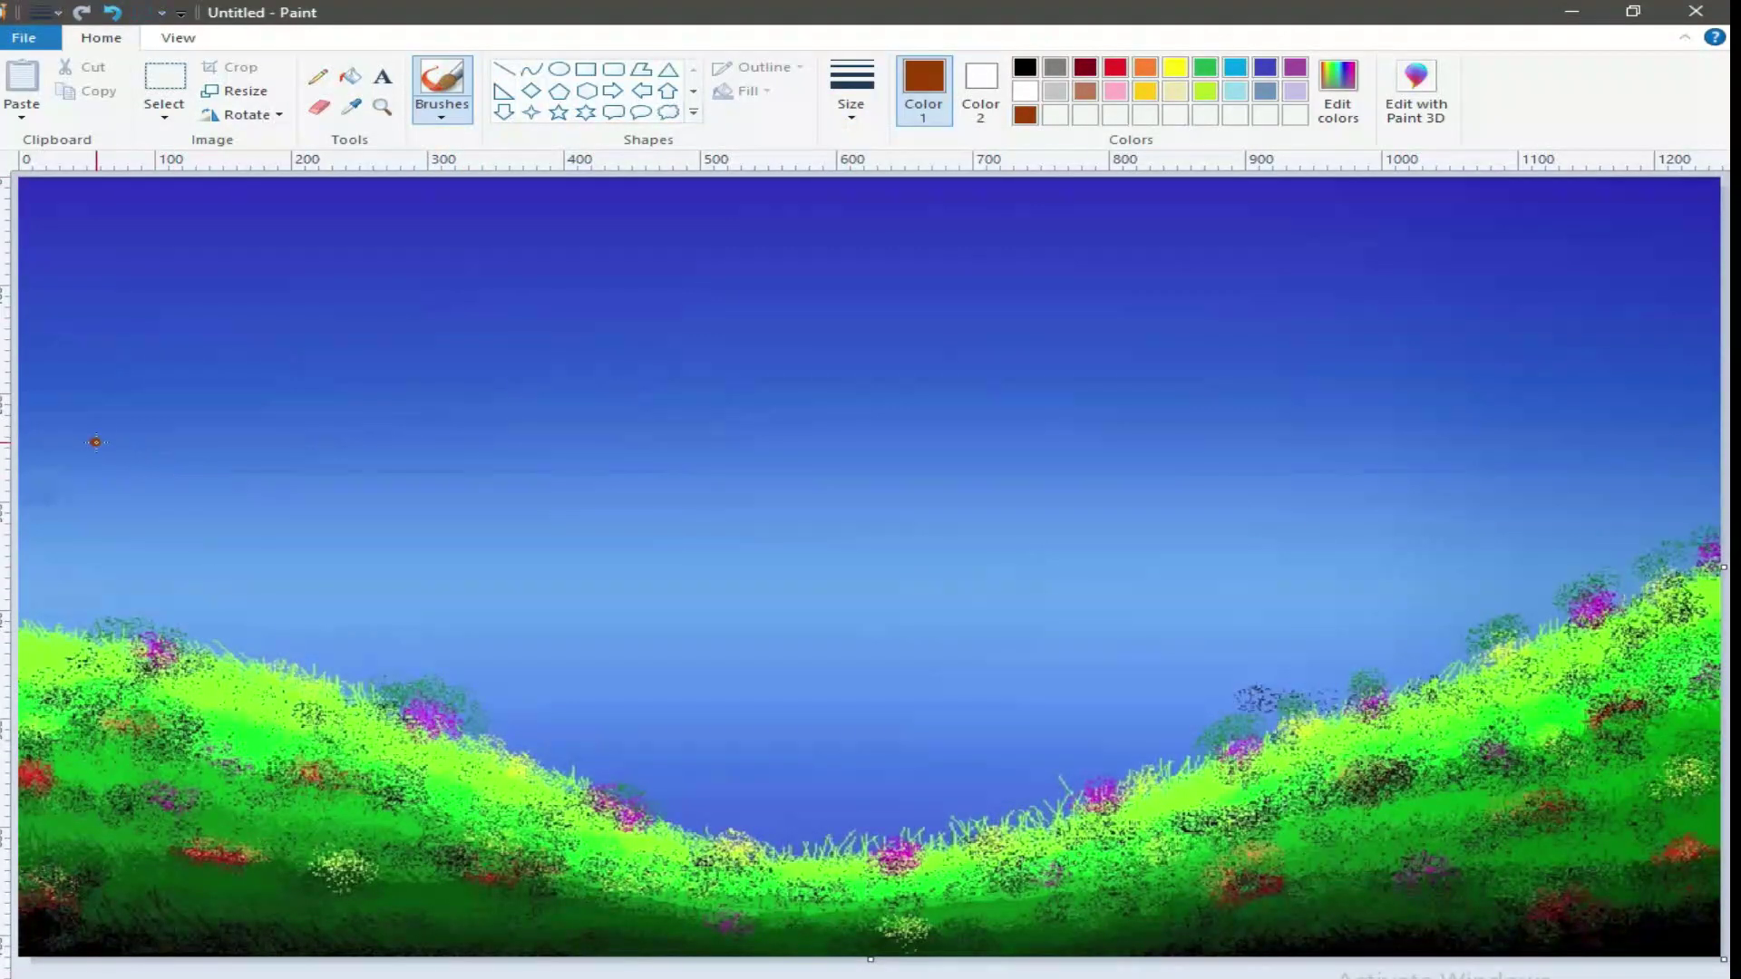
{"action": "mouse_move", "coordinate": [98, 409]}
{"action": "left_mouse_down"}
{"action": "mouse_move", "coordinate": [128, 531]}
{"action": "mouse_move", "coordinate": [125, 852]}
{"action": "left_mouse_up"}
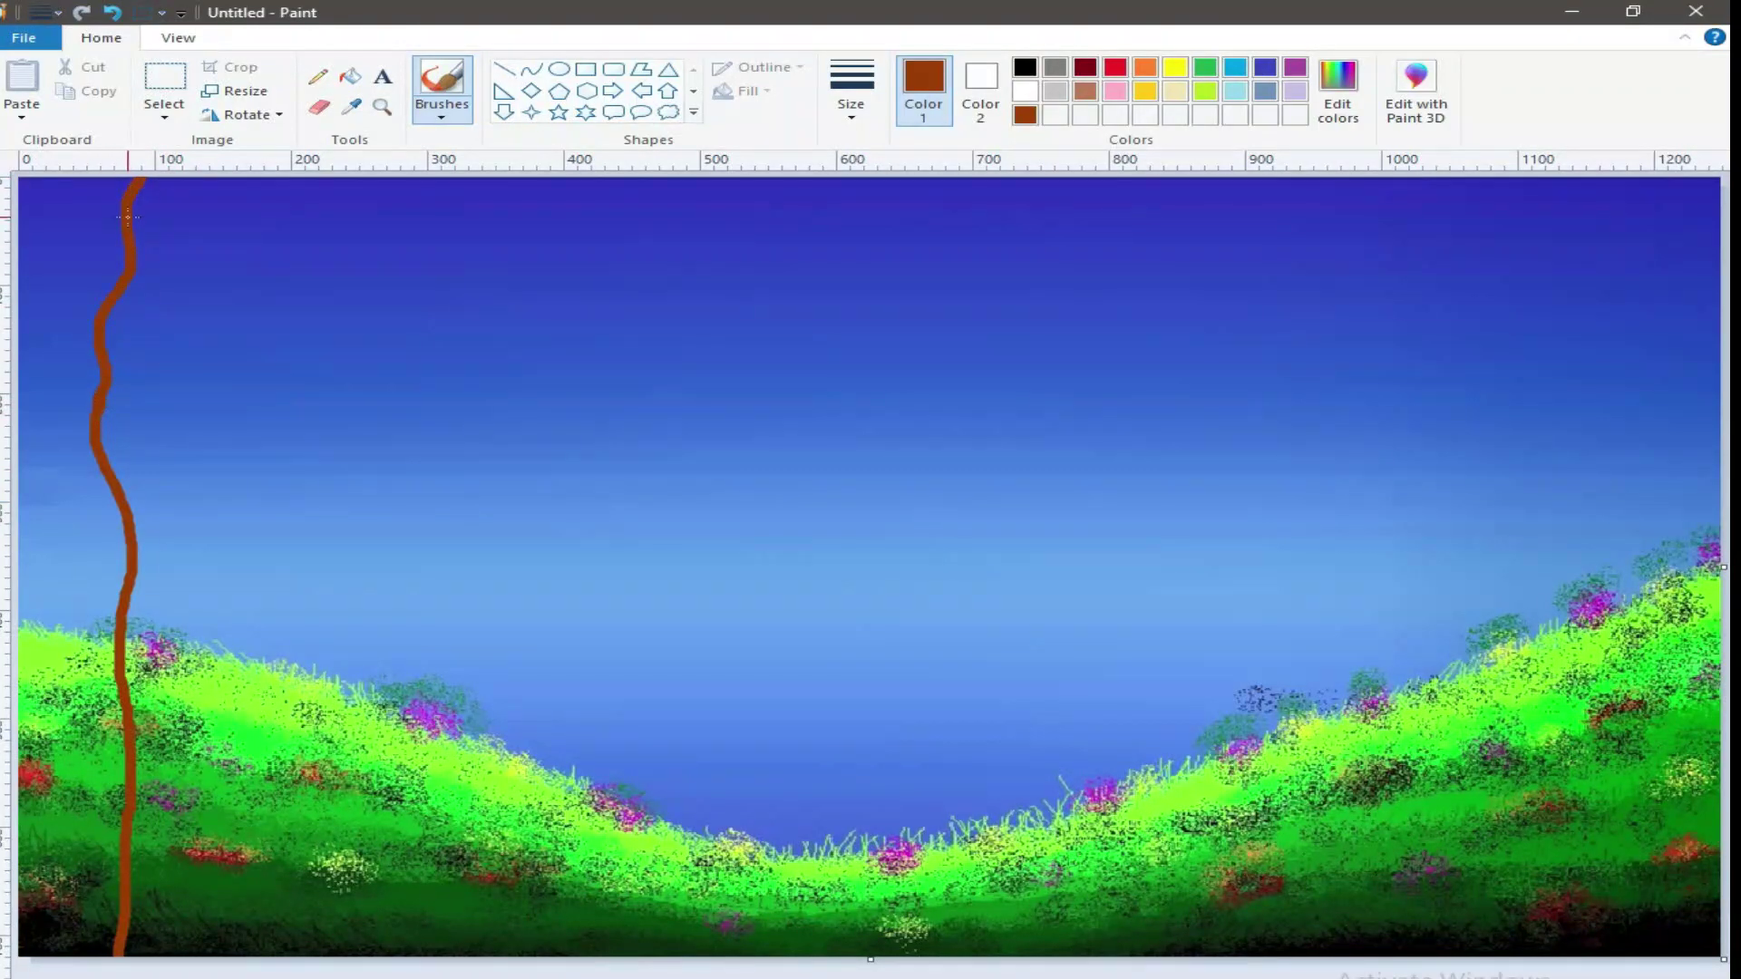
{"action": "left_click", "coordinate": [112, 13]}
{"action": "left_click", "coordinate": [113, 13]}
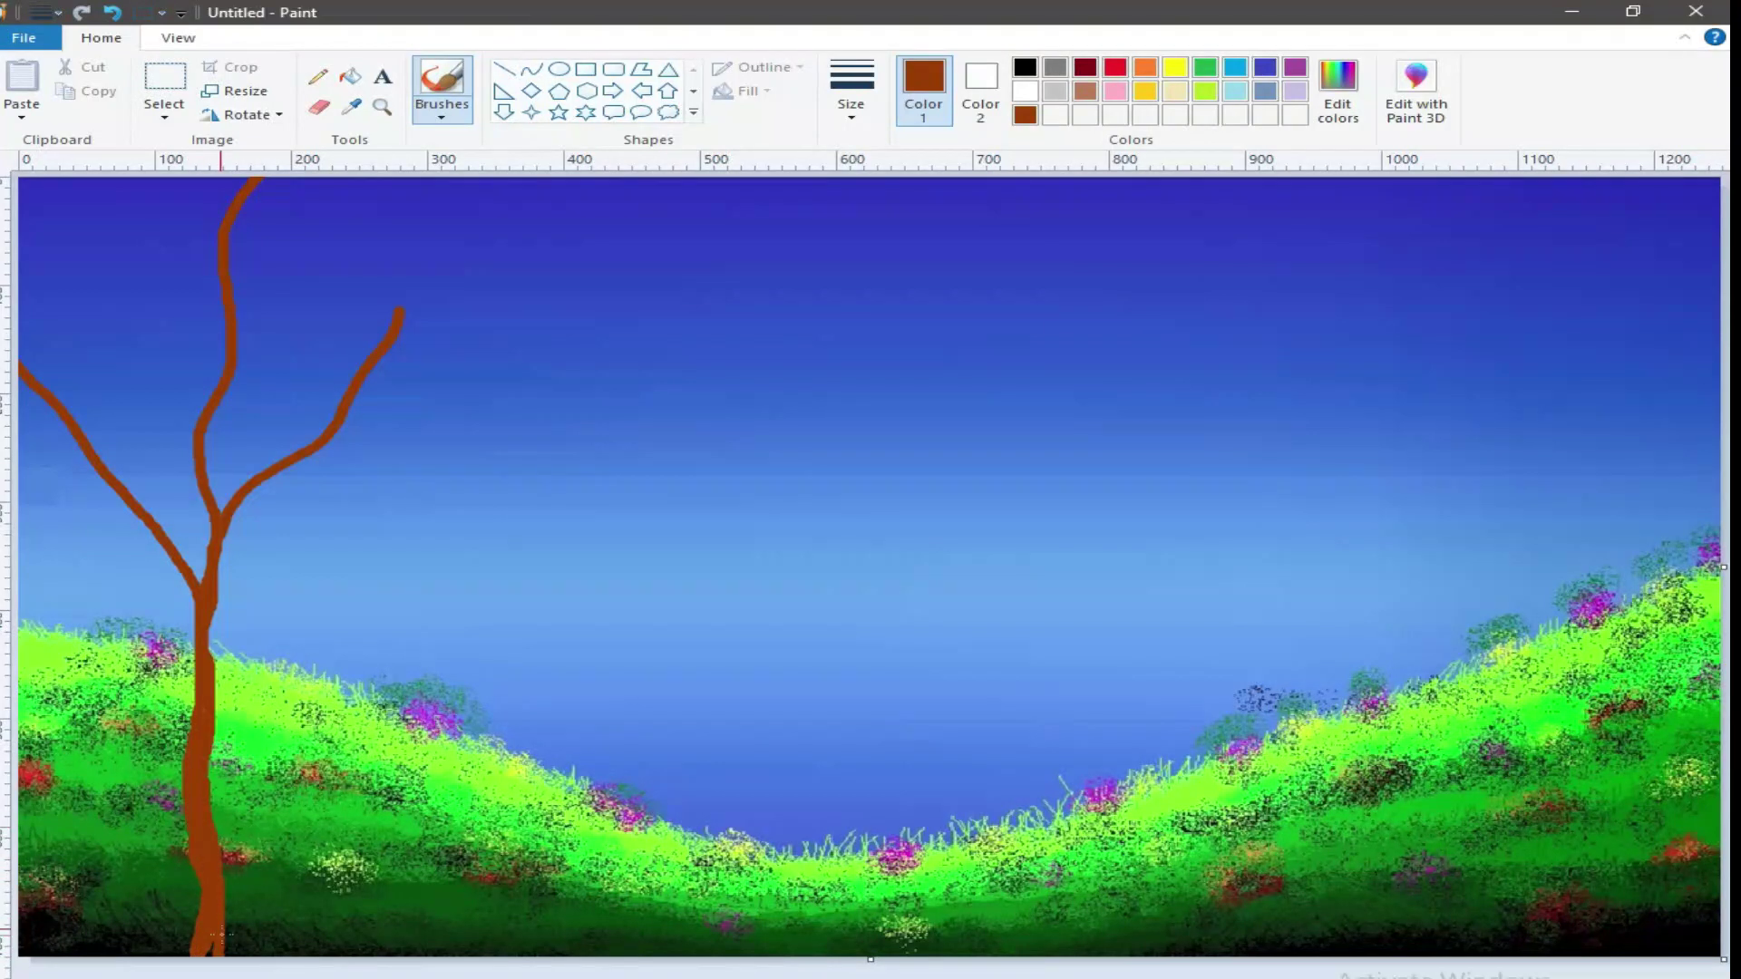
{"action": "left_click", "coordinate": [1554, 978]}
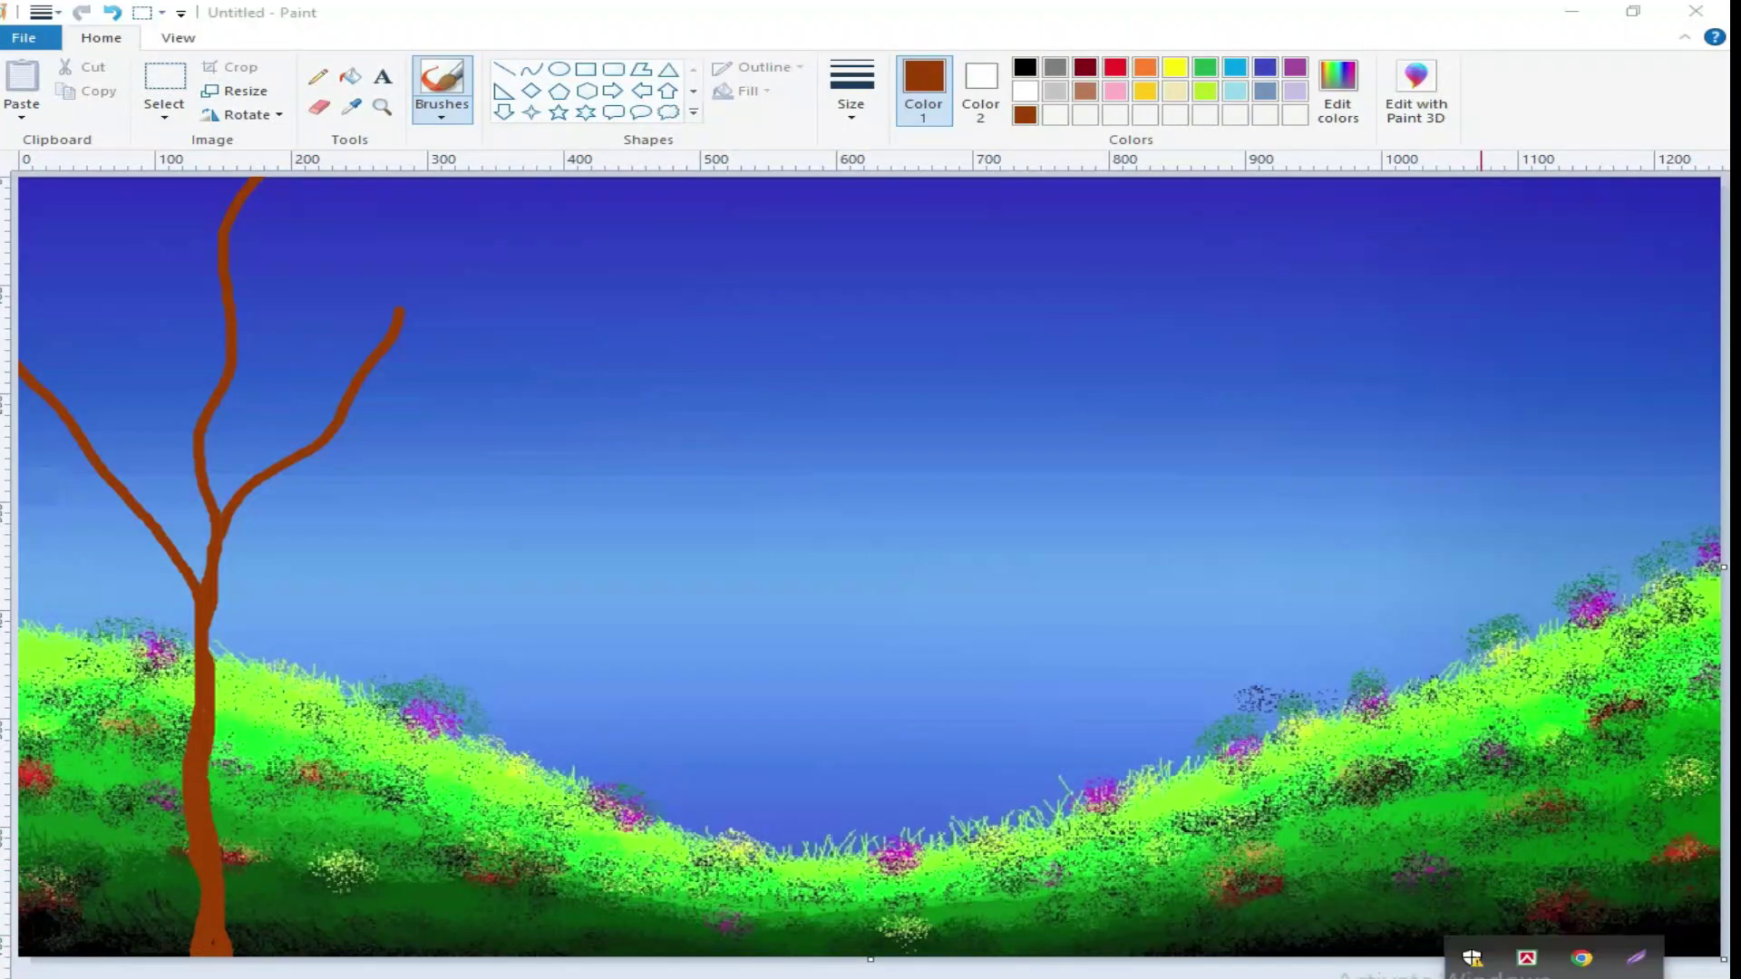
{"action": "left_click", "coordinate": [1600, 910]}
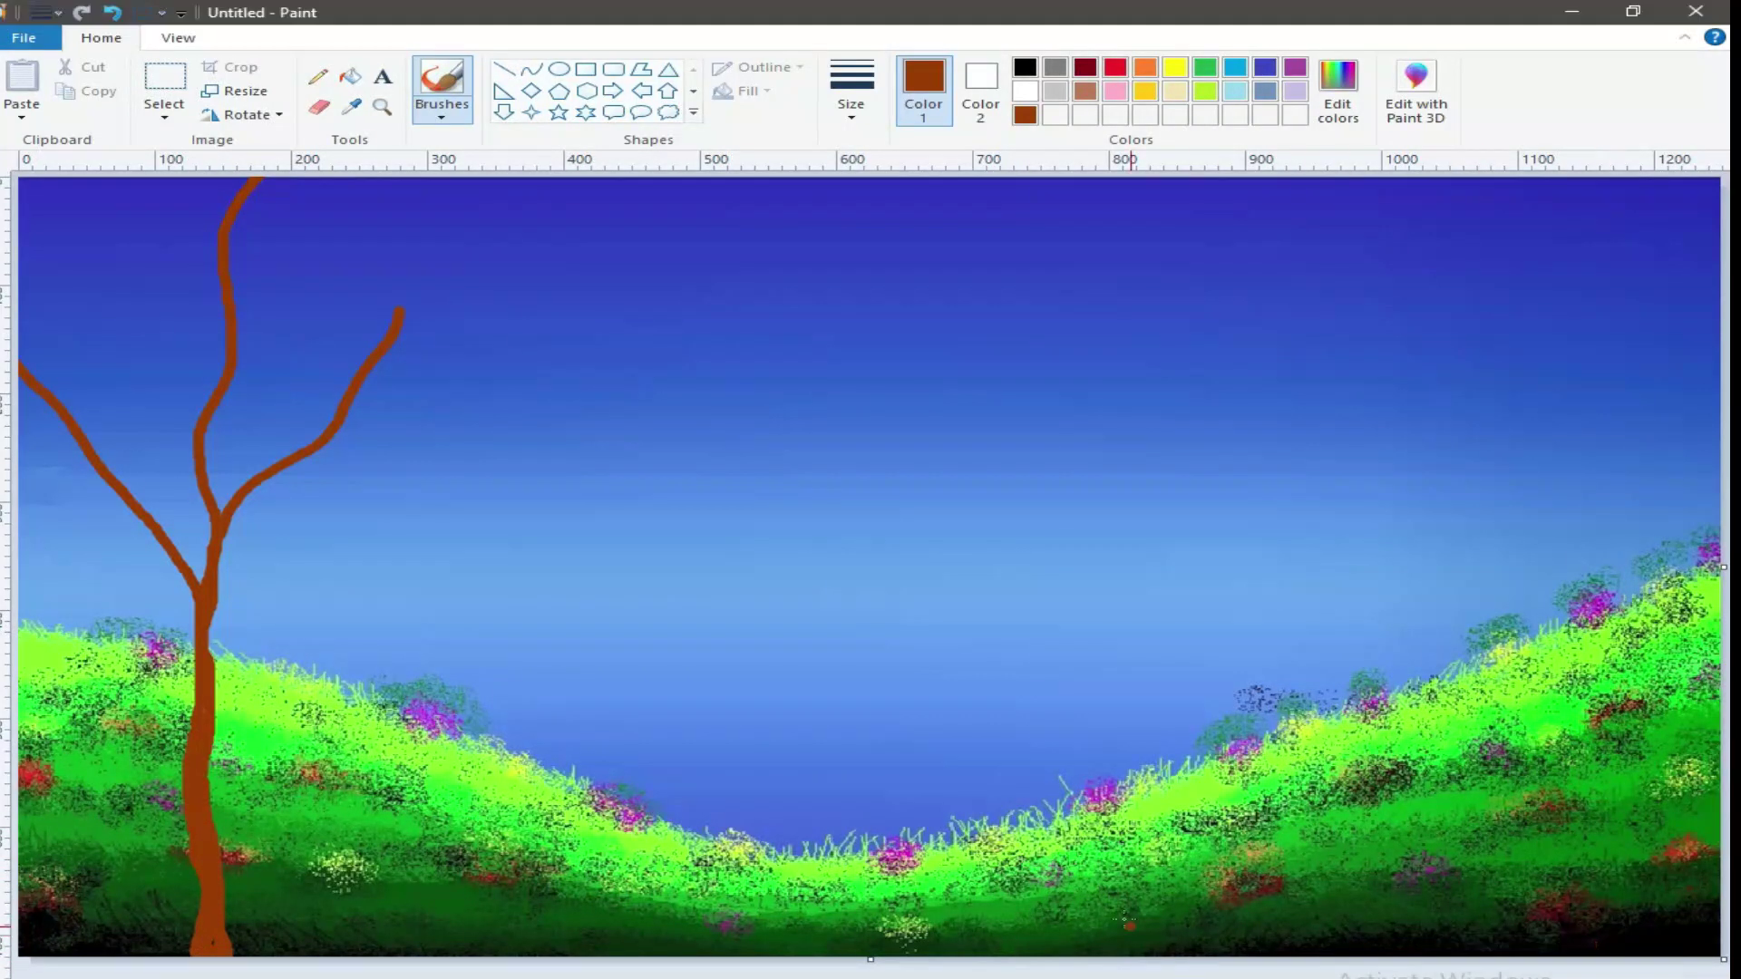
Add thin brown twigs to the tree's middle and right branches, using the second-thinnest brush size.
{"action": "left_click", "coordinate": [442, 116]}
{"action": "left_click", "coordinate": [851, 105]}
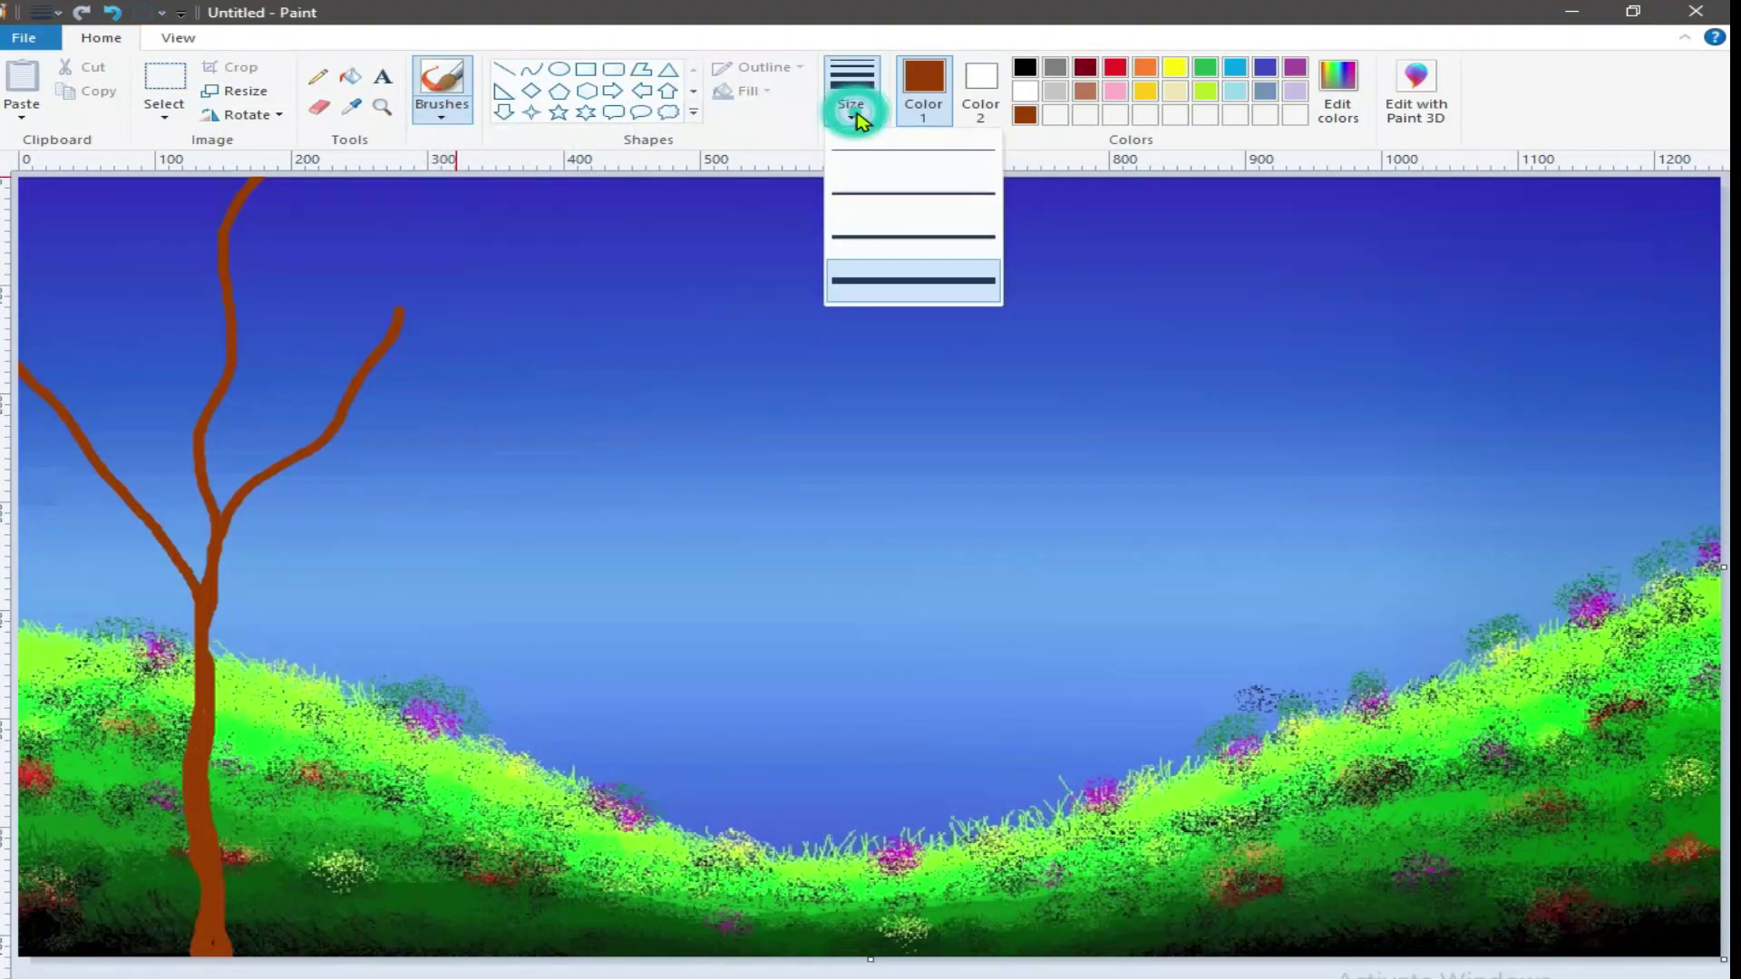
{"action": "left_click", "coordinate": [857, 194]}
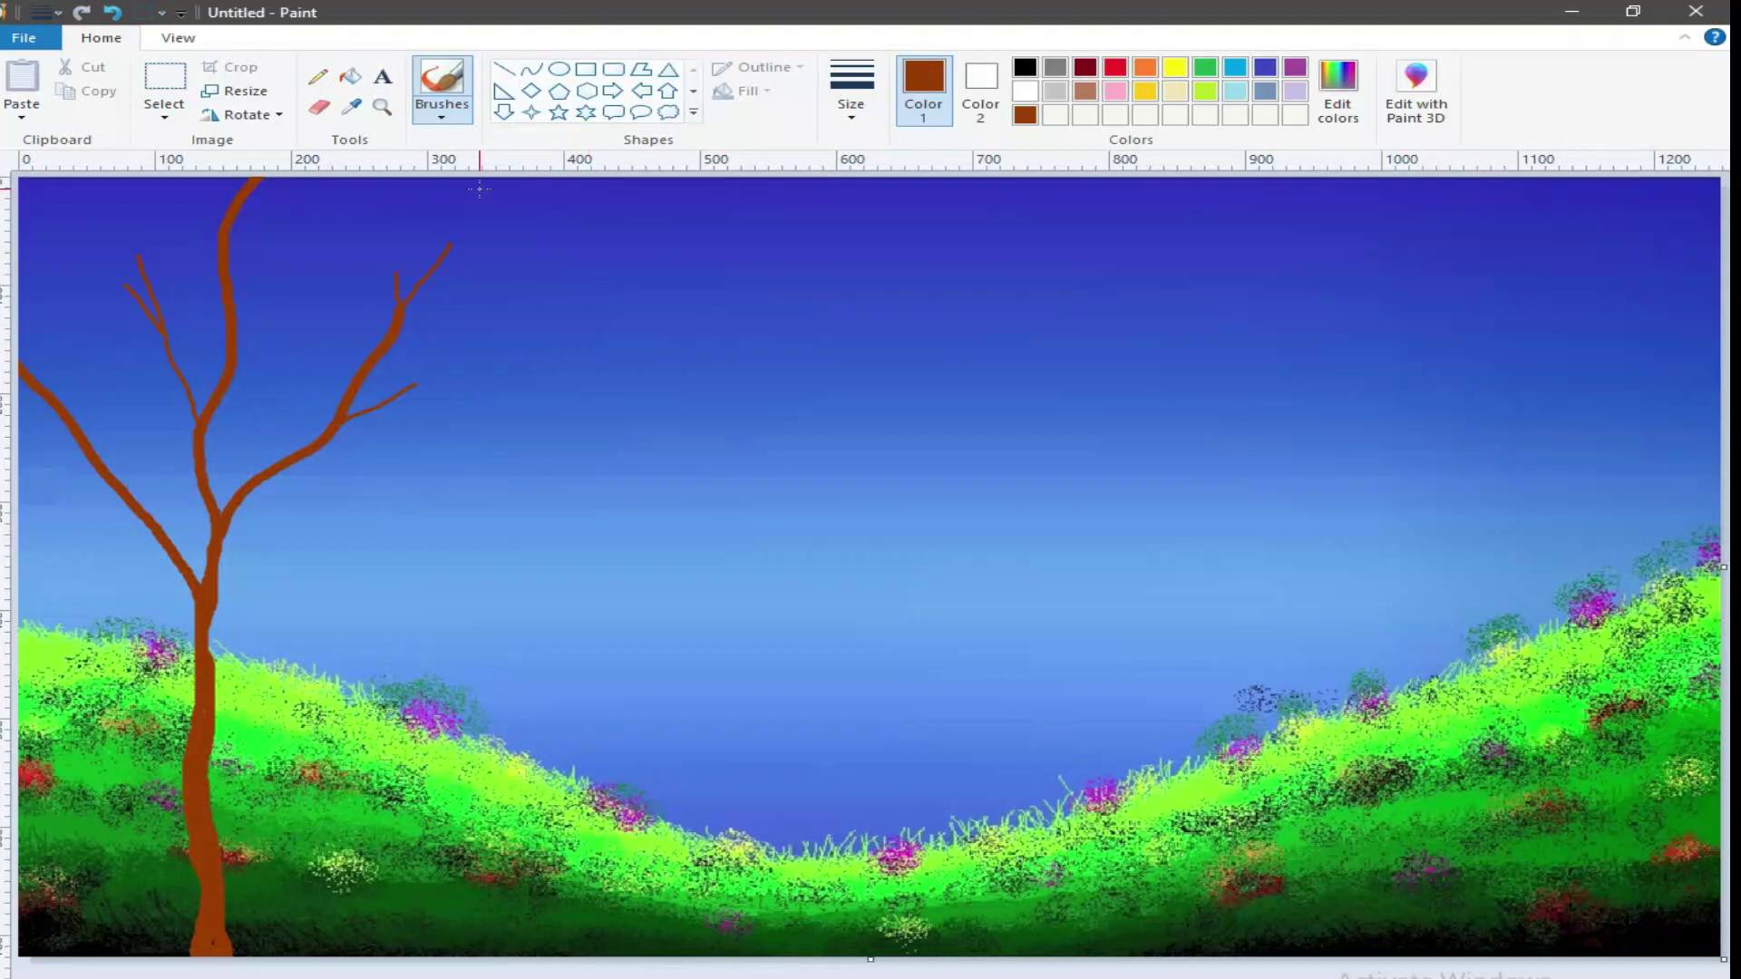
Sample the dark green at the foot of the hill and darken it to a custom color of RGB 6, 30, 7.
{"action": "left_click", "coordinate": [354, 109]}
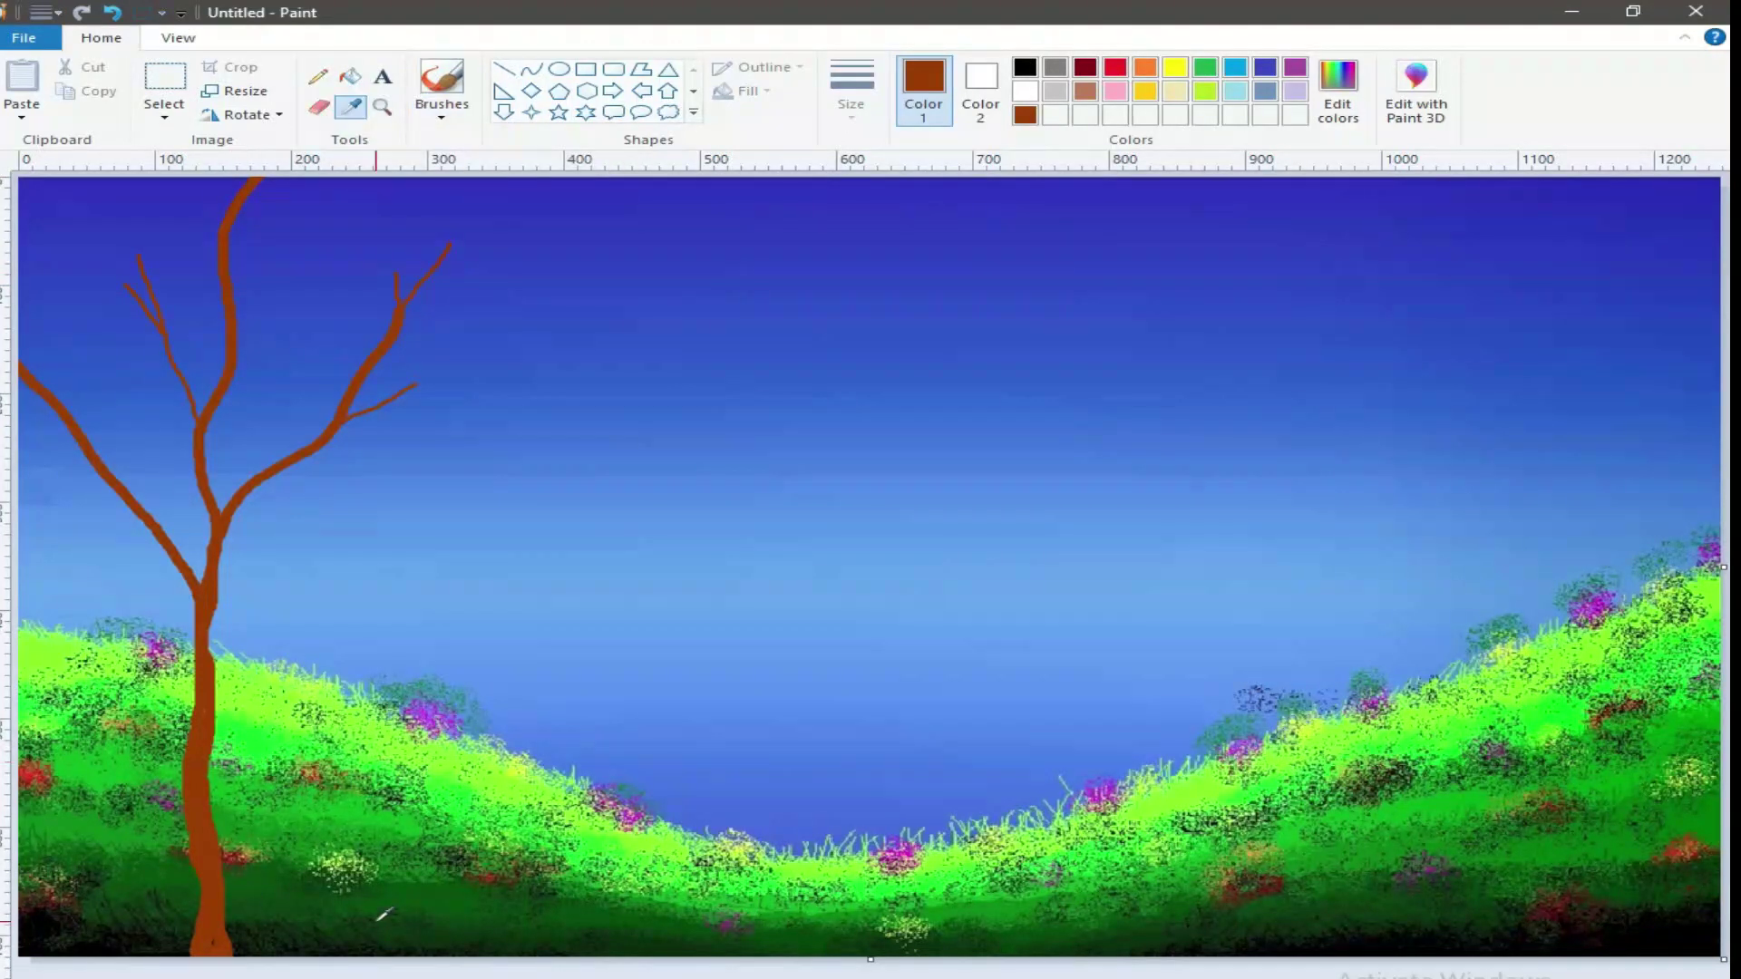
{"action": "left_click", "coordinate": [447, 935]}
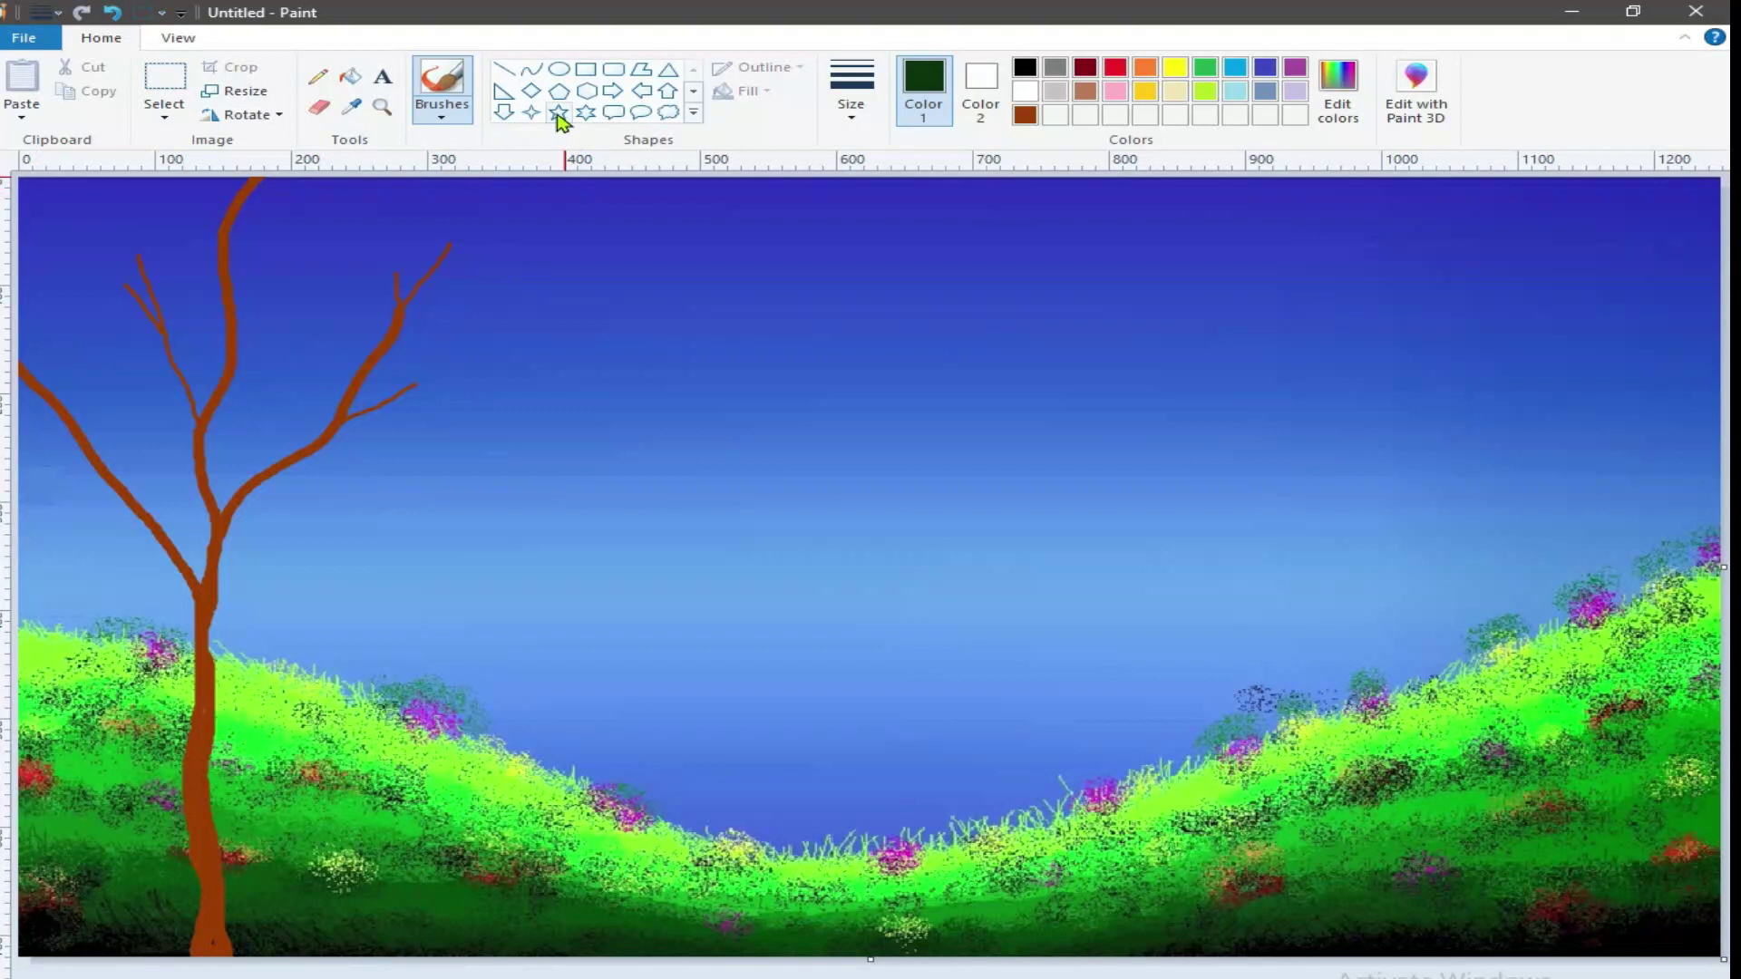
{"action": "left_click", "coordinate": [1338, 90]}
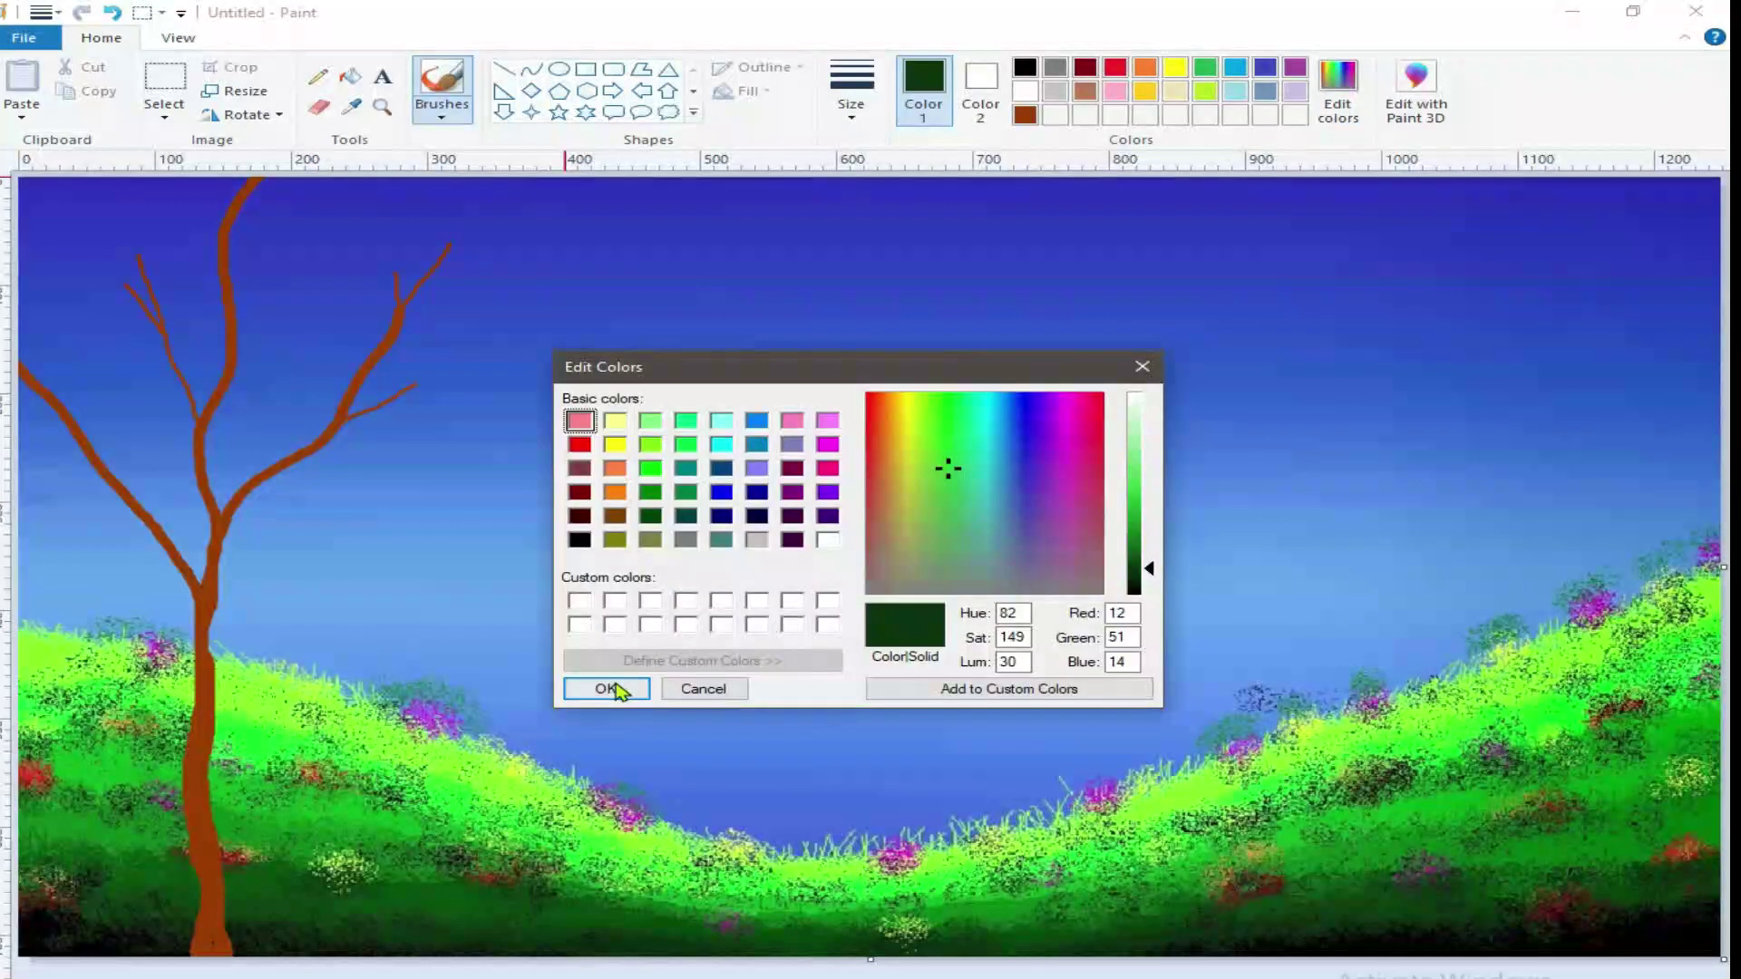
{"action": "left_click", "coordinate": [1135, 581]}
{"action": "left_click", "coordinate": [605, 688]}
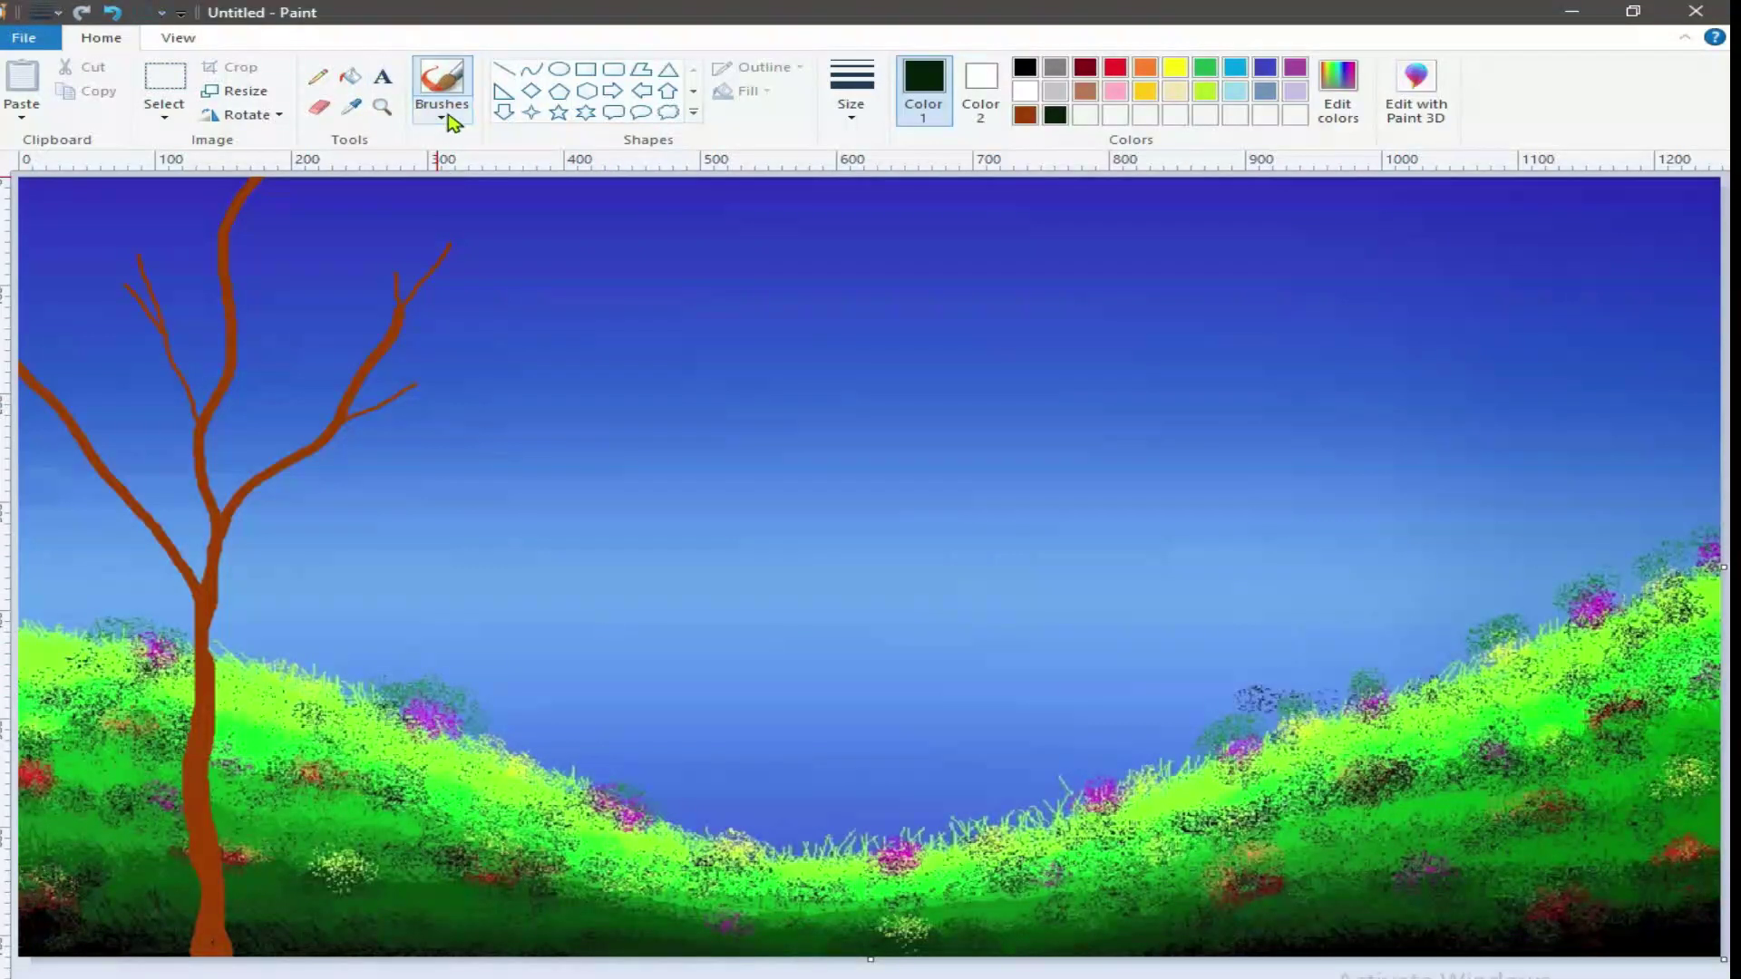
Paint dark green leaf clusters around the tree's right and upper branches with the Crayon brush.
{"action": "left_click", "coordinate": [443, 116]}
{"action": "left_click", "coordinate": [551, 194]}
{"action": "mouse_move", "coordinate": [403, 419]}
{"action": "left_mouse_down"}
{"action": "mouse_move", "coordinate": [439, 416]}
{"action": "mouse_move", "coordinate": [439, 383]}
{"action": "left_mouse_up"}
{"action": "mouse_move", "coordinate": [412, 395]}
{"action": "left_mouse_down"}
{"action": "mouse_move", "coordinate": [471, 384]}
{"action": "mouse_move", "coordinate": [396, 364]}
{"action": "mouse_move", "coordinate": [458, 386]}
{"action": "mouse_move", "coordinate": [412, 391]}
{"action": "mouse_move", "coordinate": [471, 351]}
{"action": "mouse_move", "coordinate": [423, 335]}
{"action": "mouse_move", "coordinate": [466, 325]}
{"action": "mouse_move", "coordinate": [508, 376]}
{"action": "left_mouse_up"}
{"action": "mouse_move", "coordinate": [354, 258]}
{"action": "left_mouse_down"}
{"action": "mouse_move", "coordinate": [402, 245]}
{"action": "mouse_move", "coordinate": [338, 268]}
{"action": "mouse_move", "coordinate": [369, 292]}
{"action": "mouse_move", "coordinate": [277, 289]}
{"action": "mouse_move", "coordinate": [349, 275]}
{"action": "mouse_move", "coordinate": [300, 250]}
{"action": "mouse_move", "coordinate": [340, 245]}
{"action": "mouse_move", "coordinate": [285, 257]}
{"action": "mouse_move", "coordinate": [318, 265]}
{"action": "mouse_move", "coordinate": [346, 234]}
{"action": "mouse_move", "coordinate": [398, 245]}
{"action": "mouse_move", "coordinate": [331, 216]}
{"action": "mouse_move", "coordinate": [251, 244]}
{"action": "mouse_move", "coordinate": [471, 225]}
{"action": "mouse_move", "coordinate": [437, 243]}
{"action": "mouse_move", "coordinate": [549, 262]}
{"action": "mouse_move", "coordinate": [528, 238]}
{"action": "mouse_move", "coordinate": [489, 241]}
{"action": "mouse_move", "coordinate": [568, 205]}
{"action": "mouse_move", "coordinate": [466, 216]}
{"action": "mouse_move", "coordinate": [503, 191]}
{"action": "mouse_move", "coordinate": [456, 204]}
{"action": "mouse_move", "coordinate": [563, 183]}
{"action": "mouse_move", "coordinate": [519, 194]}
{"action": "mouse_move", "coordinate": [610, 232]}
{"action": "mouse_move", "coordinate": [570, 229]}
{"action": "mouse_move", "coordinate": [613, 198]}
{"action": "mouse_move", "coordinate": [554, 216]}
{"action": "mouse_move", "coordinate": [610, 275]}
{"action": "mouse_move", "coordinate": [556, 259]}
{"action": "mouse_move", "coordinate": [552, 285]}
{"action": "mouse_move", "coordinate": [475, 264]}
{"action": "mouse_move", "coordinate": [533, 283]}
{"action": "mouse_move", "coordinate": [439, 192]}
{"action": "mouse_move", "coordinate": [286, 204]}
{"action": "mouse_move", "coordinate": [411, 205]}
{"action": "mouse_move", "coordinate": [469, 178]}
{"action": "mouse_move", "coordinate": [503, 177]}
{"action": "mouse_move", "coordinate": [510, 202]}
{"action": "mouse_move", "coordinate": [383, 215]}
{"action": "left_mouse_up"}
{"action": "mouse_move", "coordinate": [522, 242]}
{"action": "left_mouse_down"}
{"action": "mouse_move", "coordinate": [615, 242]}
{"action": "mouse_move", "coordinate": [641, 206]}
{"action": "left_mouse_up"}
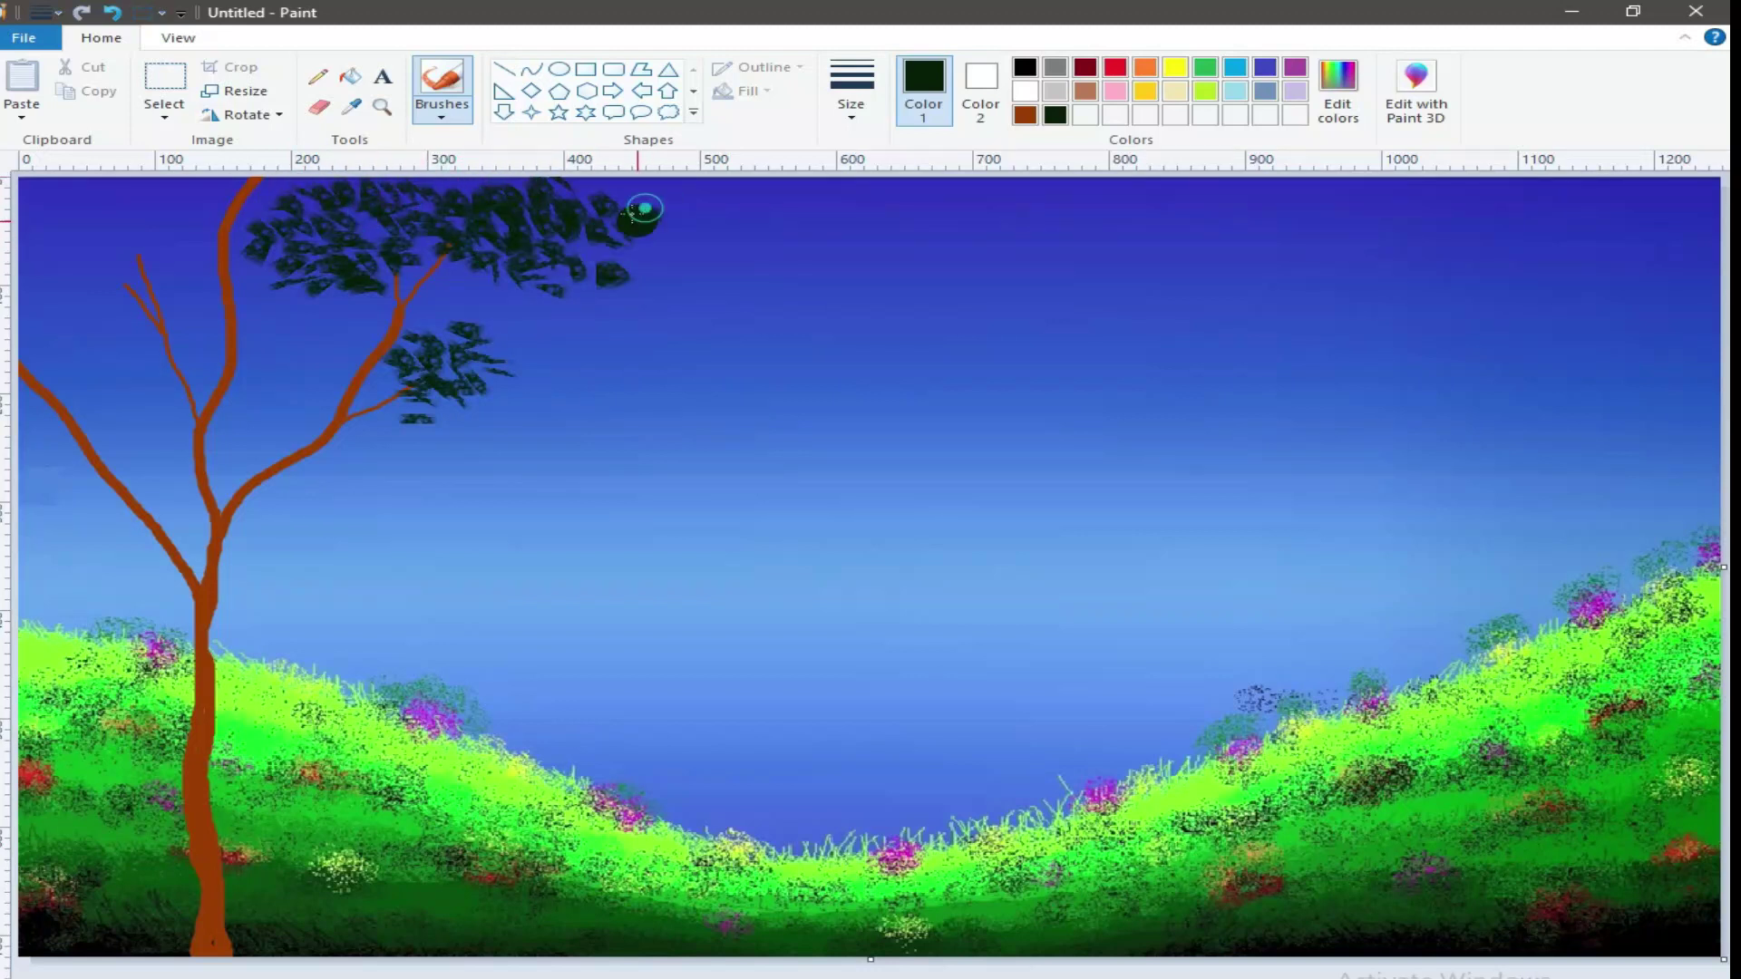
Extend the dark green foliage on the lower right twig and fill the upper left twigs with leaf clusters.
{"action": "mouse_move", "coordinate": [552, 416]}
{"action": "left_mouse_down"}
{"action": "mouse_move", "coordinate": [513, 395]}
{"action": "mouse_move", "coordinate": [556, 384]}
{"action": "mouse_move", "coordinate": [493, 373]}
{"action": "mouse_move", "coordinate": [544, 334]}
{"action": "mouse_move", "coordinate": [466, 311]}
{"action": "mouse_move", "coordinate": [486, 424]}
{"action": "mouse_move", "coordinate": [556, 389]}
{"action": "mouse_move", "coordinate": [521, 390]}
{"action": "mouse_move", "coordinate": [572, 338]}
{"action": "mouse_move", "coordinate": [493, 311]}
{"action": "mouse_move", "coordinate": [426, 370]}
{"action": "left_mouse_up"}
{"action": "mouse_move", "coordinate": [56, 335]}
{"action": "left_mouse_down"}
{"action": "mouse_move", "coordinate": [137, 298]}
{"action": "mouse_move", "coordinate": [43, 299]}
{"action": "mouse_move", "coordinate": [82, 310]}
{"action": "mouse_move", "coordinate": [184, 284]}
{"action": "mouse_move", "coordinate": [70, 328]}
{"action": "mouse_move", "coordinate": [28, 269]}
{"action": "mouse_move", "coordinate": [193, 296]}
{"action": "left_mouse_up"}
{"action": "mouse_move", "coordinate": [98, 263]}
{"action": "left_mouse_down"}
{"action": "mouse_move", "coordinate": [35, 293]}
{"action": "mouse_move", "coordinate": [23, 320]}
{"action": "mouse_move", "coordinate": [67, 356]}
{"action": "mouse_move", "coordinate": [47, 339]}
{"action": "mouse_move", "coordinate": [127, 353]}
{"action": "mouse_move", "coordinate": [88, 333]}
{"action": "mouse_move", "coordinate": [80, 361]}
{"action": "mouse_move", "coordinate": [41, 341]}
{"action": "mouse_move", "coordinate": [113, 350]}
{"action": "mouse_move", "coordinate": [88, 337]}
{"action": "mouse_move", "coordinate": [210, 307]}
{"action": "left_mouse_up"}
{"action": "mouse_move", "coordinate": [118, 197]}
{"action": "left_mouse_down"}
{"action": "mouse_move", "coordinate": [39, 182]}
{"action": "mouse_move", "coordinate": [148, 193]}
{"action": "mouse_move", "coordinate": [54, 214]}
{"action": "mouse_move", "coordinate": [194, 225]}
{"action": "mouse_move", "coordinate": [163, 224]}
{"action": "mouse_move", "coordinate": [210, 200]}
{"action": "mouse_move", "coordinate": [143, 181]}
{"action": "mouse_move", "coordinate": [146, 251]}
{"action": "mouse_move", "coordinate": [43, 197]}
{"action": "left_mouse_up"}
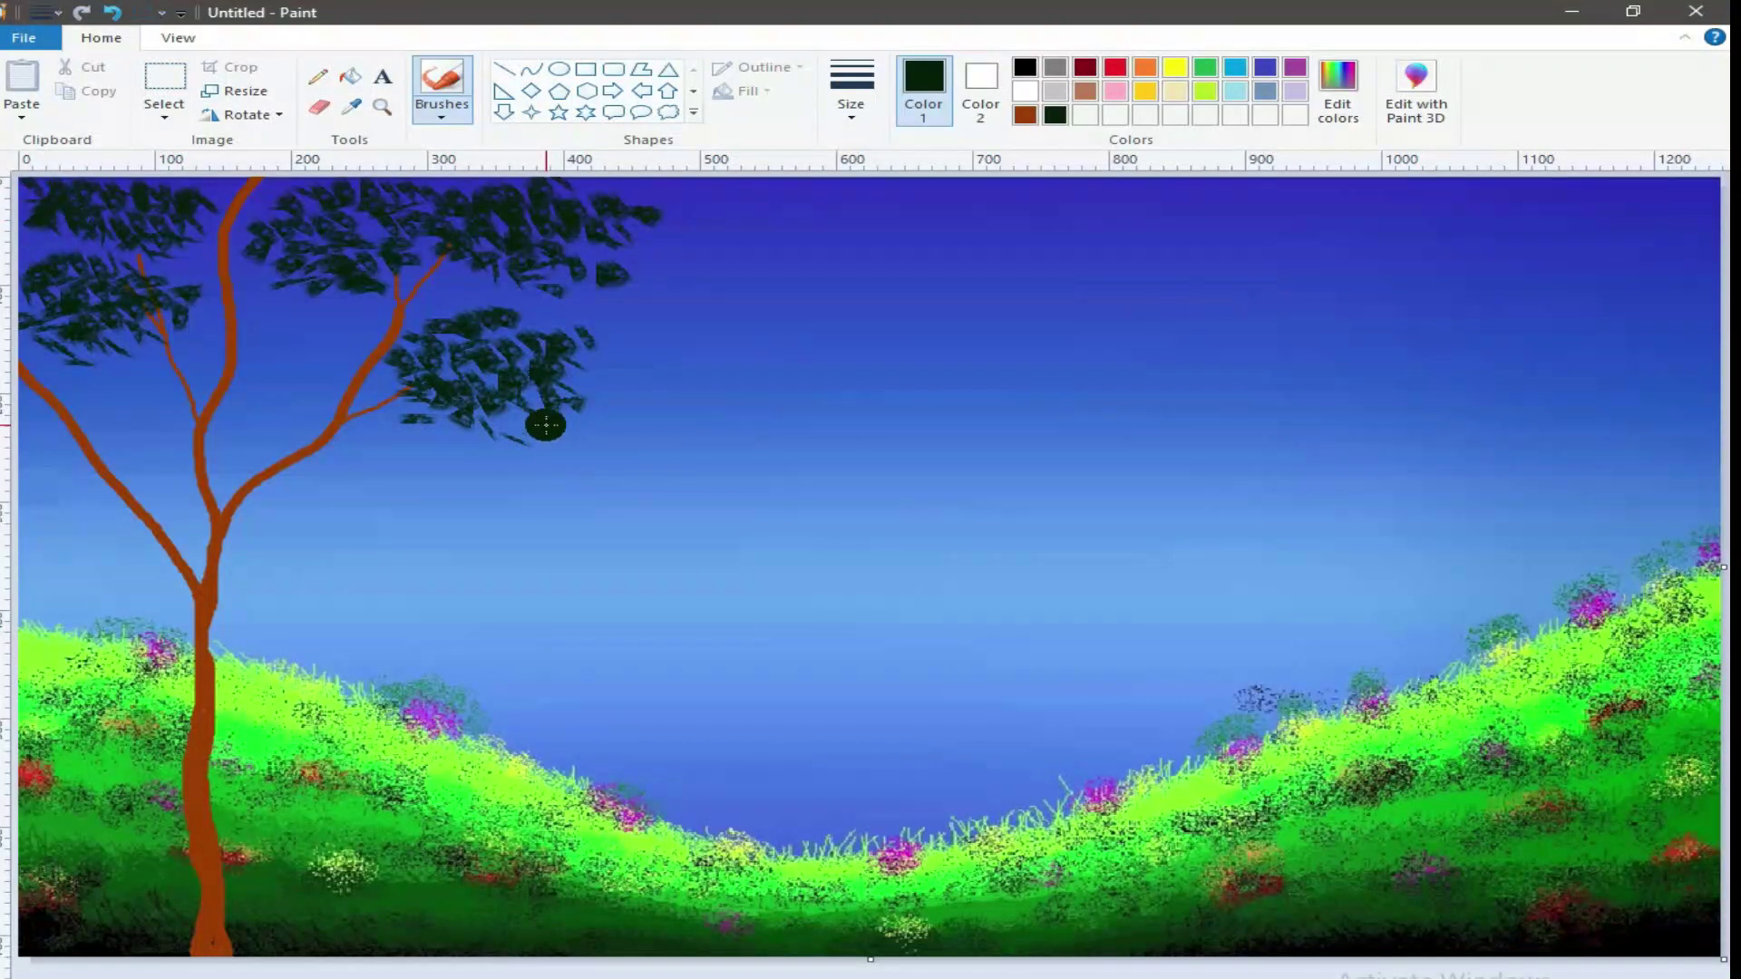
{"action": "left_click_drag", "start_coordinate": [239, 310], "coordinate": [147, 267]}
{"action": "left_click_drag", "start_coordinate": [256, 277], "coordinate": [191, 272]}
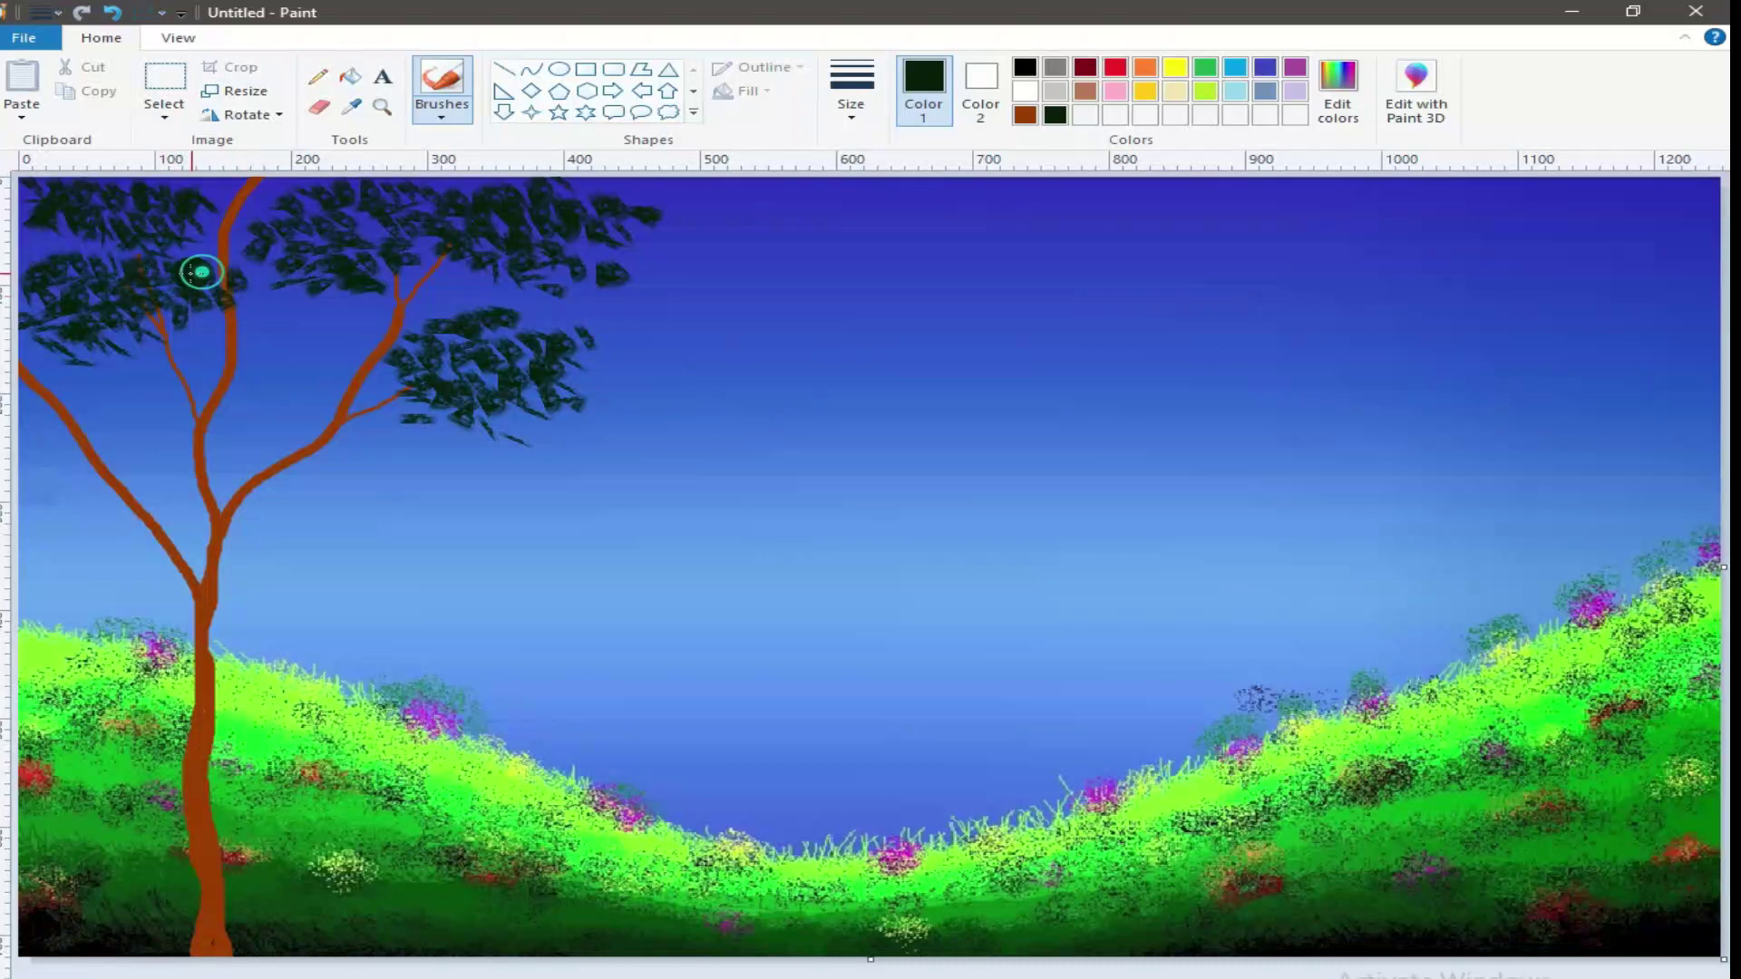
Sample a medium green from the lower grass, dab it over all the leaf clusters and save it as a custom color.
{"action": "left_click", "coordinate": [1341, 91]}
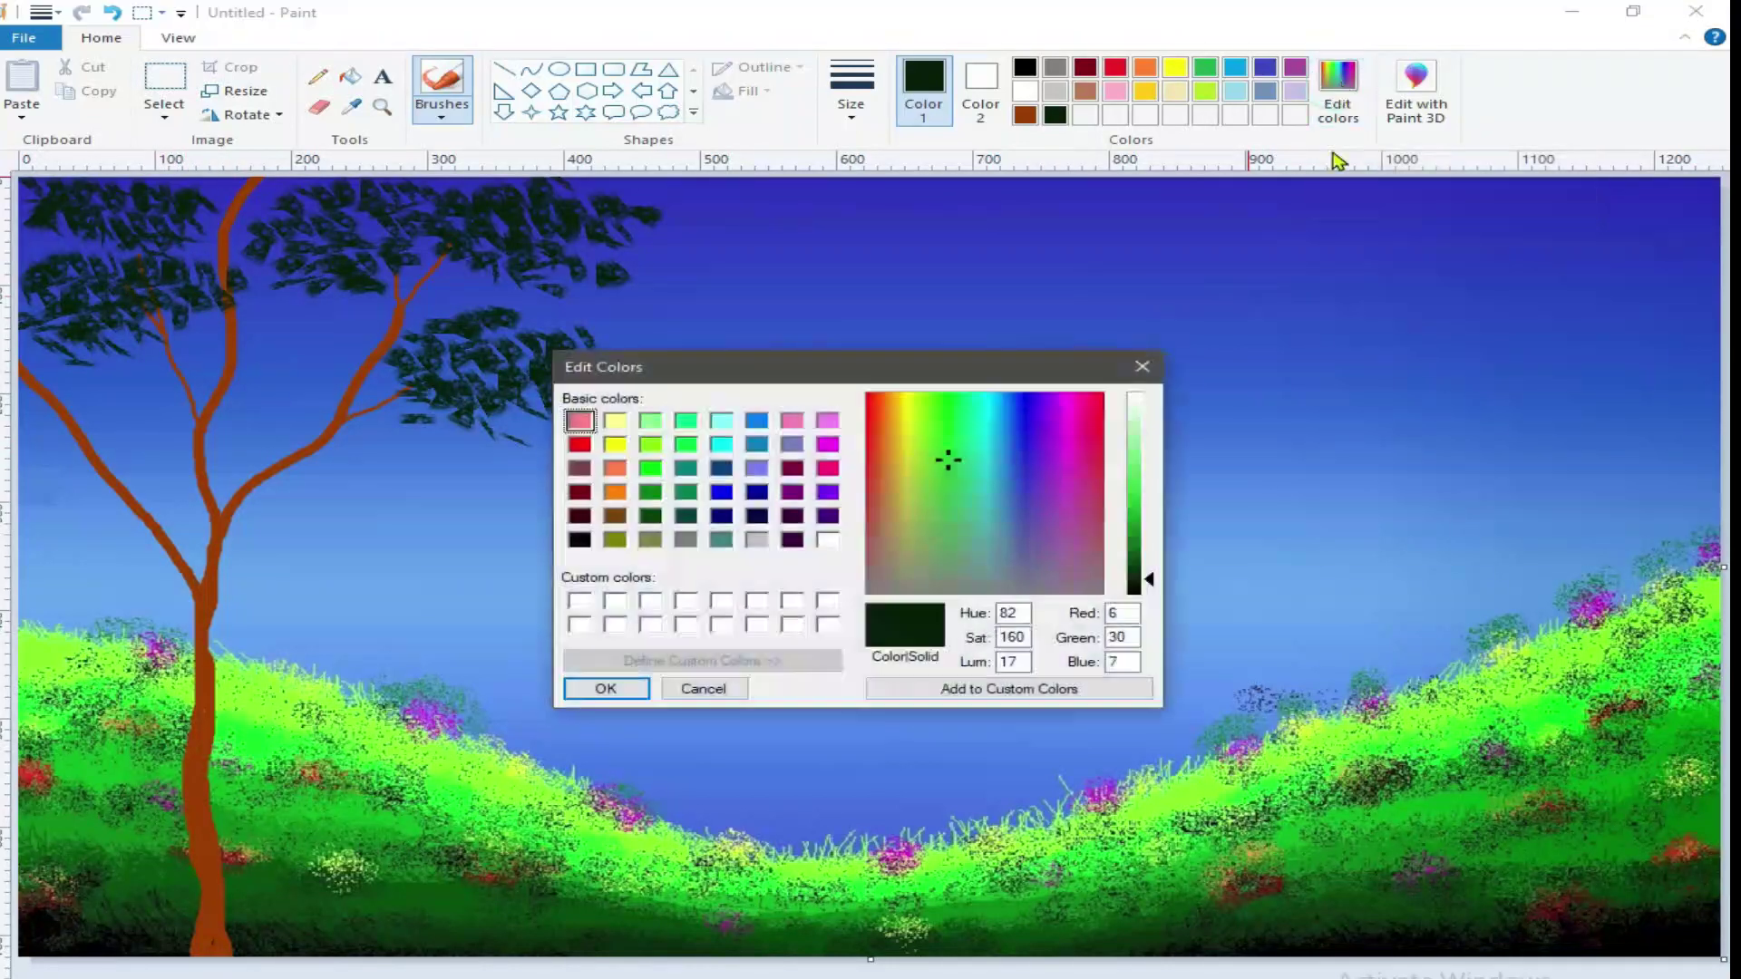
{"action": "left_click", "coordinate": [703, 690]}
{"action": "left_click", "coordinate": [350, 106]}
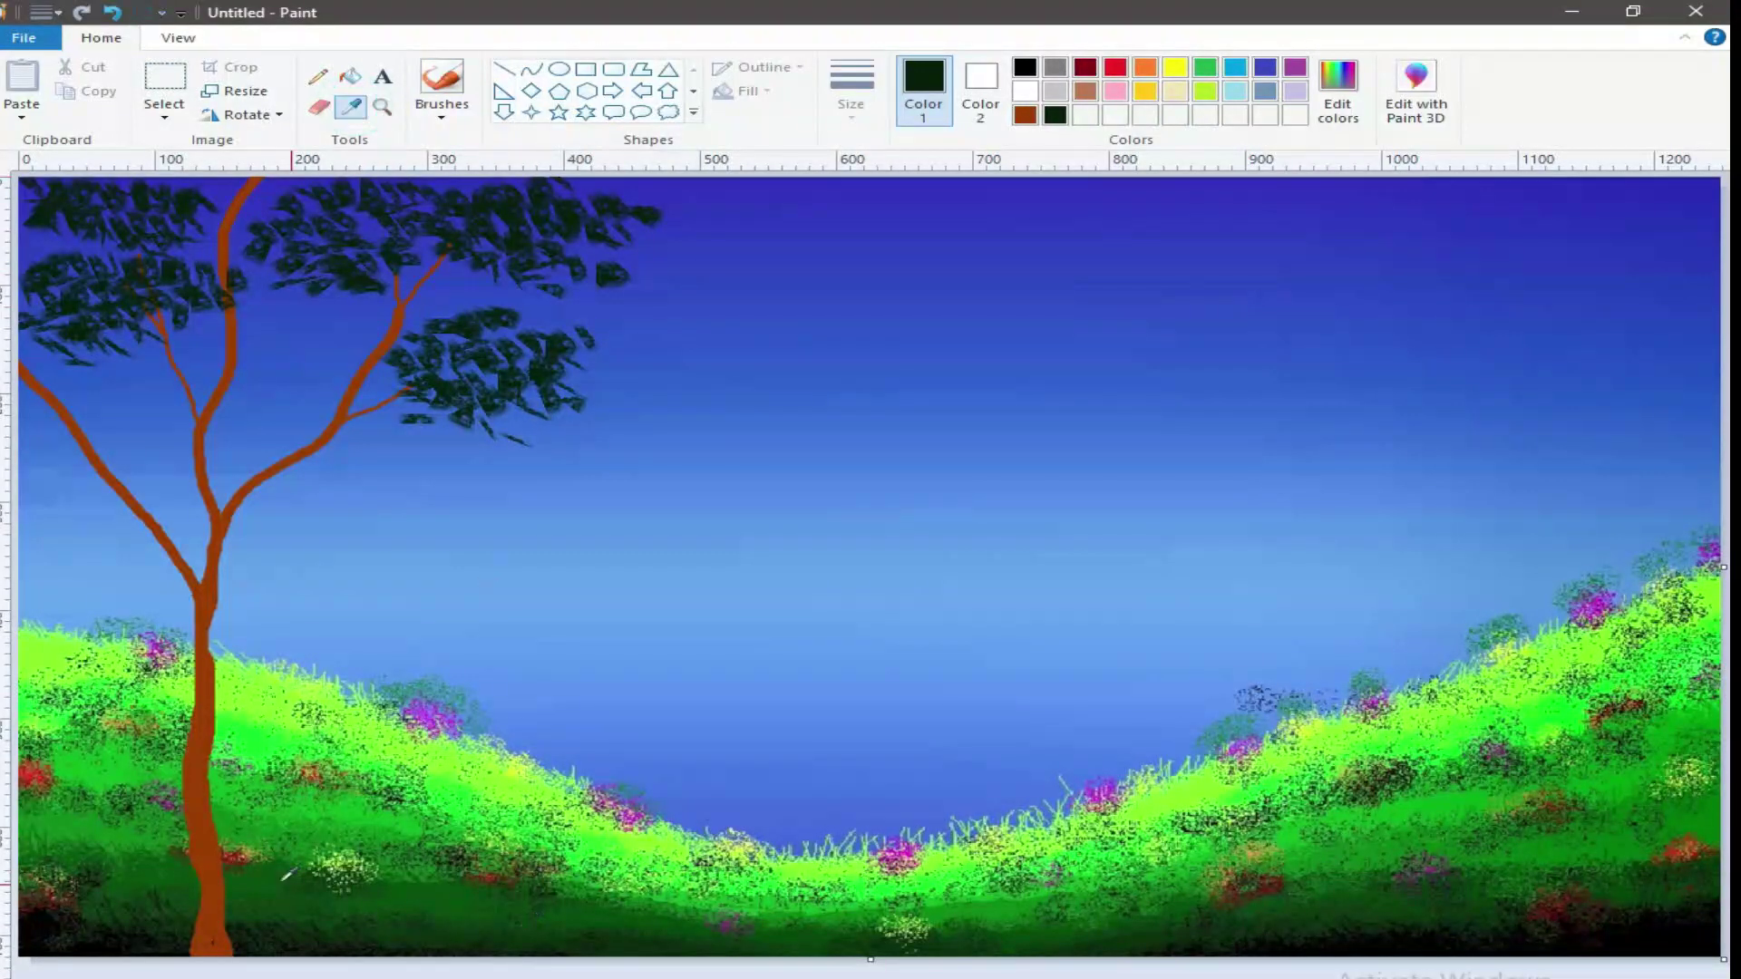
{"action": "left_click", "coordinate": [110, 833]}
{"action": "mouse_move", "coordinate": [476, 363]}
{"action": "left_mouse_down"}
{"action": "mouse_move", "coordinate": [353, 345]}
{"action": "mouse_move", "coordinate": [512, 328]}
{"action": "mouse_move", "coordinate": [428, 316]}
{"action": "mouse_move", "coordinate": [550, 317]}
{"action": "mouse_move", "coordinate": [600, 379]}
{"action": "mouse_move", "coordinate": [574, 389]}
{"action": "mouse_move", "coordinate": [511, 374]}
{"action": "mouse_move", "coordinate": [634, 334]}
{"action": "mouse_move", "coordinate": [530, 322]}
{"action": "mouse_move", "coordinate": [554, 420]}
{"action": "mouse_move", "coordinate": [475, 390]}
{"action": "left_mouse_up"}
{"action": "left_click_drag", "start_coordinate": [653, 245], "coordinate": [494, 237]}
{"action": "mouse_move", "coordinate": [617, 193]}
{"action": "left_mouse_down"}
{"action": "mouse_move", "coordinate": [557, 230]}
{"action": "mouse_move", "coordinate": [518, 206]}
{"action": "mouse_move", "coordinate": [299, 210]}
{"action": "mouse_move", "coordinate": [251, 252]}
{"action": "mouse_move", "coordinate": [254, 229]}
{"action": "mouse_move", "coordinate": [343, 254]}
{"action": "mouse_move", "coordinate": [381, 215]}
{"action": "mouse_move", "coordinate": [307, 209]}
{"action": "mouse_move", "coordinate": [315, 270]}
{"action": "mouse_move", "coordinate": [265, 276]}
{"action": "left_mouse_up"}
{"action": "left_click_drag", "start_coordinate": [505, 246], "coordinate": [576, 209]}
{"action": "mouse_move", "coordinate": [179, 308]}
{"action": "left_mouse_down"}
{"action": "mouse_move", "coordinate": [54, 281]}
{"action": "mouse_move", "coordinate": [98, 319]}
{"action": "mouse_move", "coordinate": [165, 310]}
{"action": "mouse_move", "coordinate": [179, 272]}
{"action": "mouse_move", "coordinate": [24, 240]}
{"action": "mouse_move", "coordinate": [76, 332]}
{"action": "mouse_move", "coordinate": [25, 349]}
{"action": "mouse_move", "coordinate": [64, 356]}
{"action": "mouse_move", "coordinate": [217, 286]}
{"action": "mouse_move", "coordinate": [163, 199]}
{"action": "mouse_move", "coordinate": [94, 197]}
{"action": "mouse_move", "coordinate": [40, 231]}
{"action": "mouse_move", "coordinate": [93, 237]}
{"action": "mouse_move", "coordinate": [219, 191]}
{"action": "mouse_move", "coordinate": [75, 186]}
{"action": "mouse_move", "coordinate": [106, 205]}
{"action": "left_mouse_up"}
{"action": "left_click", "coordinate": [1337, 98]}
{"action": "left_click", "coordinate": [602, 688]}
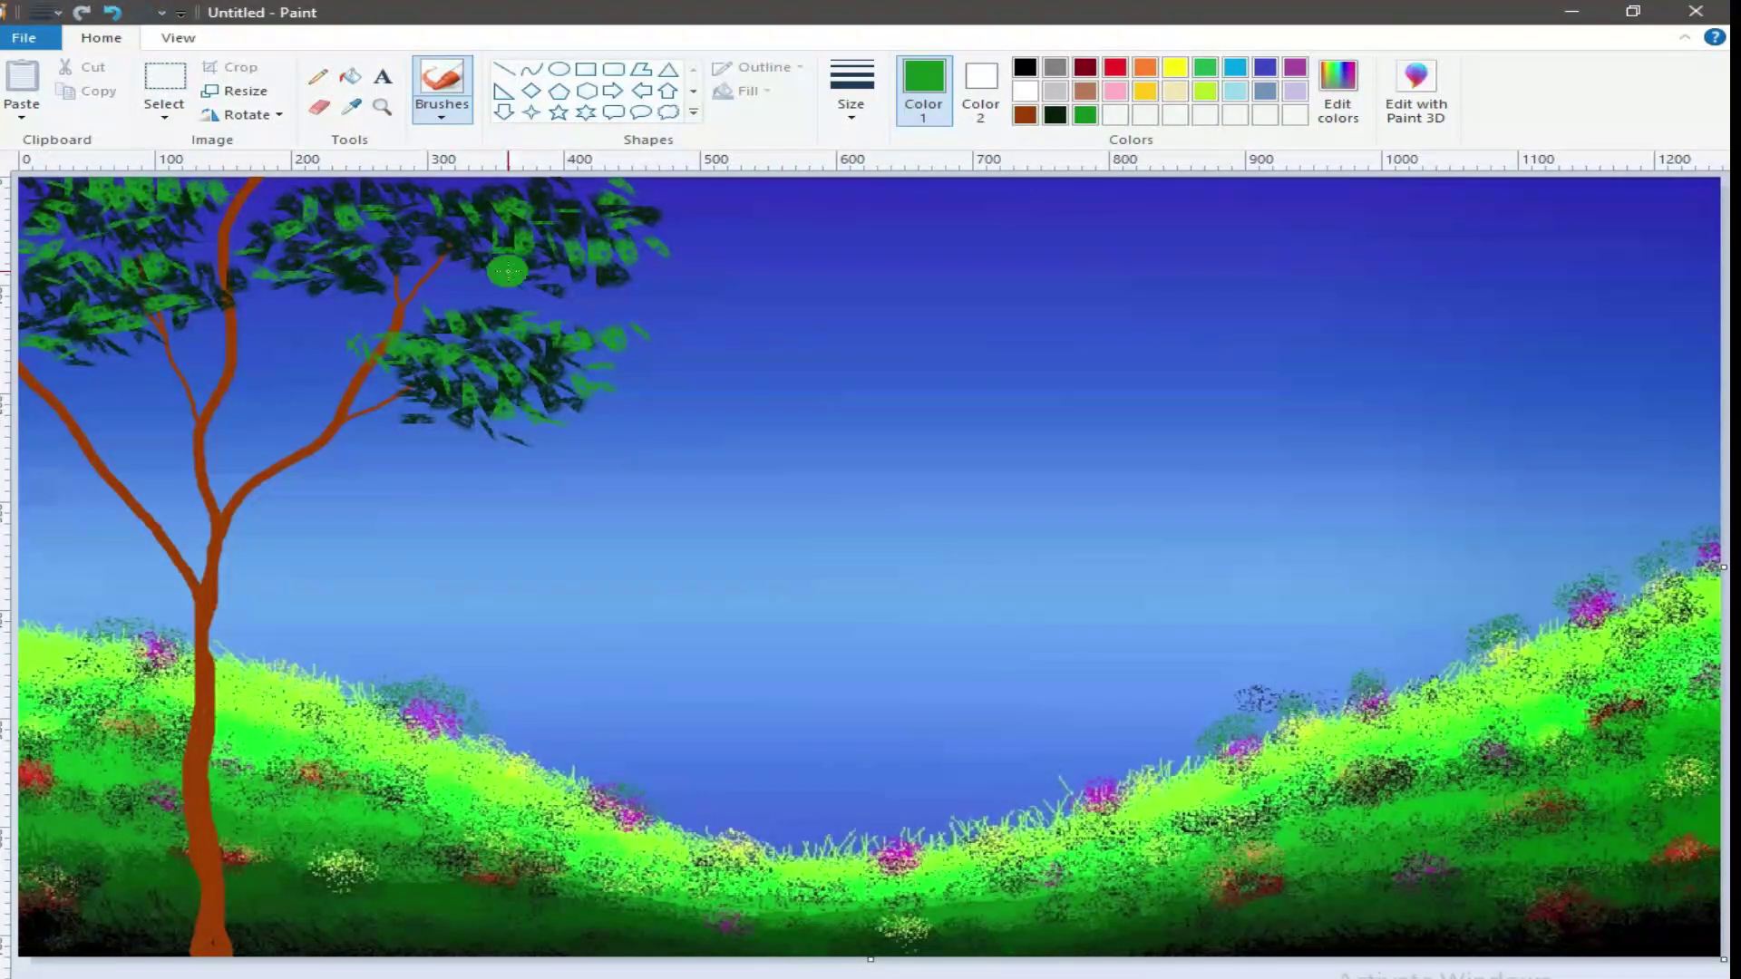
Sample a brighter green from the middle of the left hillside and dab it over the lower right leaf cluster.
{"action": "left_click", "coordinate": [350, 107]}
{"action": "left_click", "coordinate": [345, 808]}
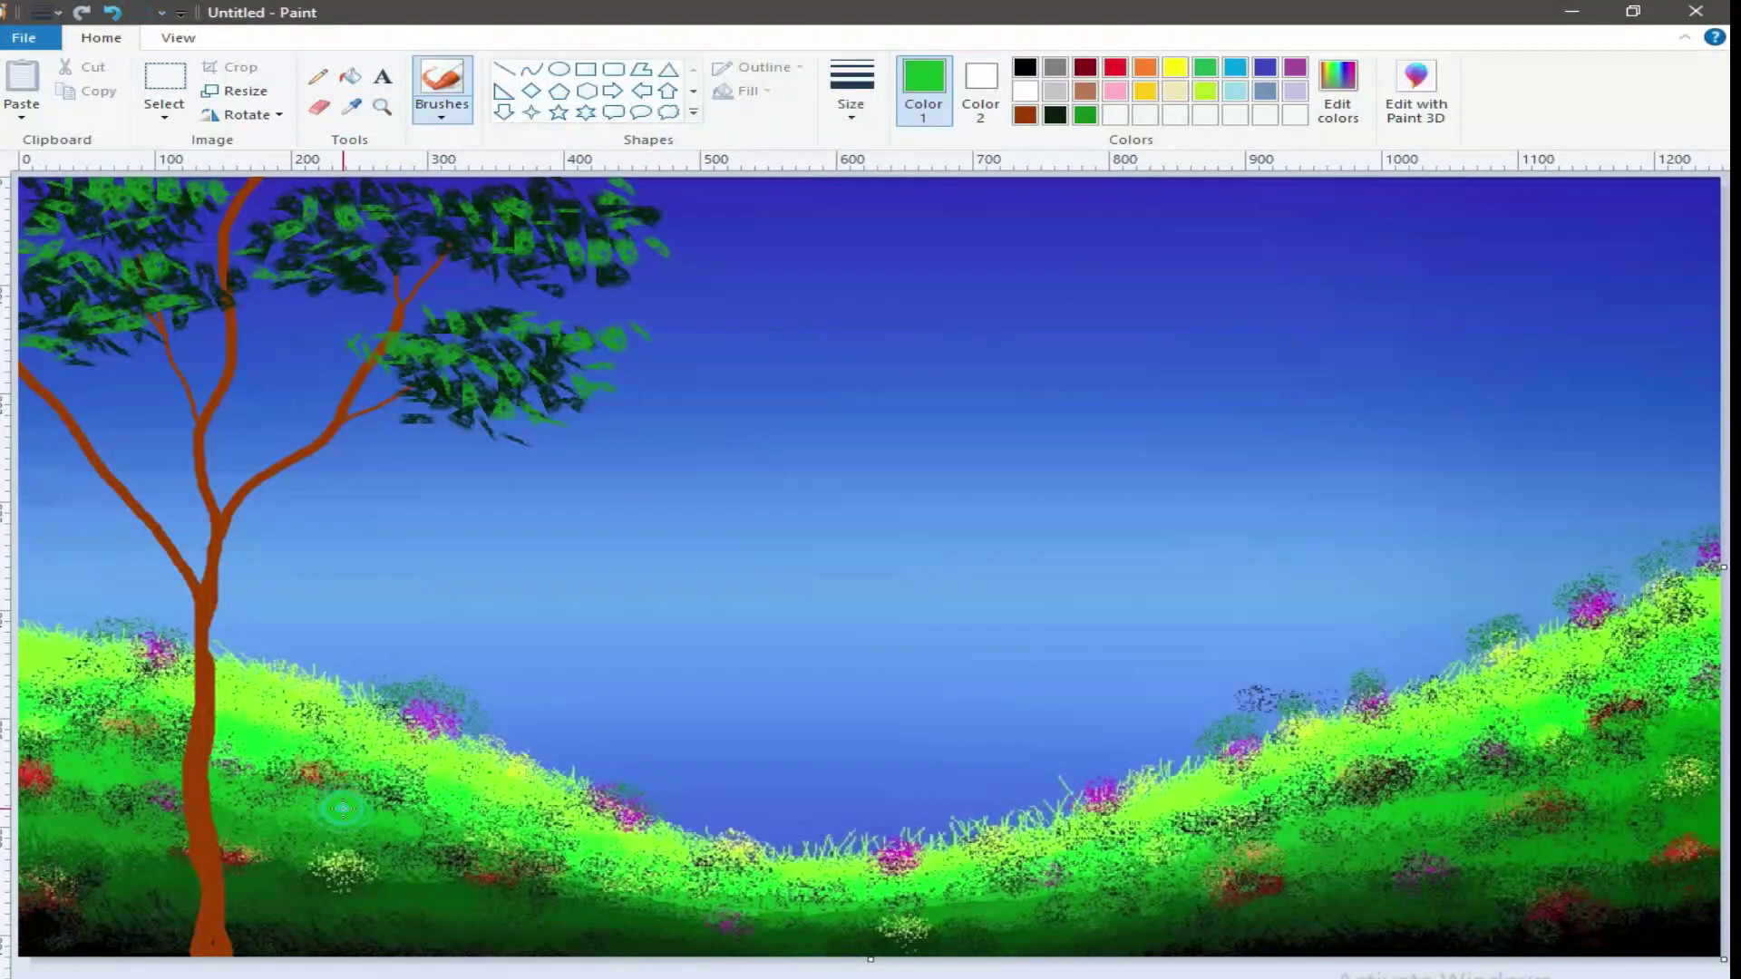
{"action": "left_click", "coordinate": [448, 360]}
{"action": "left_click", "coordinate": [399, 362]}
{"action": "left_click", "coordinate": [496, 329]}
{"action": "left_click", "coordinate": [555, 333]}
{"action": "left_click", "coordinate": [508, 319]}
{"action": "left_click", "coordinate": [456, 300]}
{"action": "left_click", "coordinate": [542, 372]}
{"action": "left_click", "coordinate": [451, 395]}
{"action": "left_click_drag", "start_coordinate": [426, 390], "coordinate": [377, 366]}
{"action": "mouse_move", "coordinate": [508, 400]}
{"action": "left_mouse_down"}
{"action": "mouse_move", "coordinate": [521, 417]}
{"action": "mouse_move", "coordinate": [591, 407]}
{"action": "left_mouse_up"}
{"action": "left_click_drag", "start_coordinate": [616, 394], "coordinate": [575, 388]}
{"action": "mouse_move", "coordinate": [571, 434]}
{"action": "left_mouse_down"}
{"action": "mouse_move", "coordinate": [585, 450]}
{"action": "mouse_move", "coordinate": [526, 418]}
{"action": "mouse_move", "coordinate": [458, 408]}
{"action": "mouse_move", "coordinate": [459, 427]}
{"action": "left_mouse_up"}
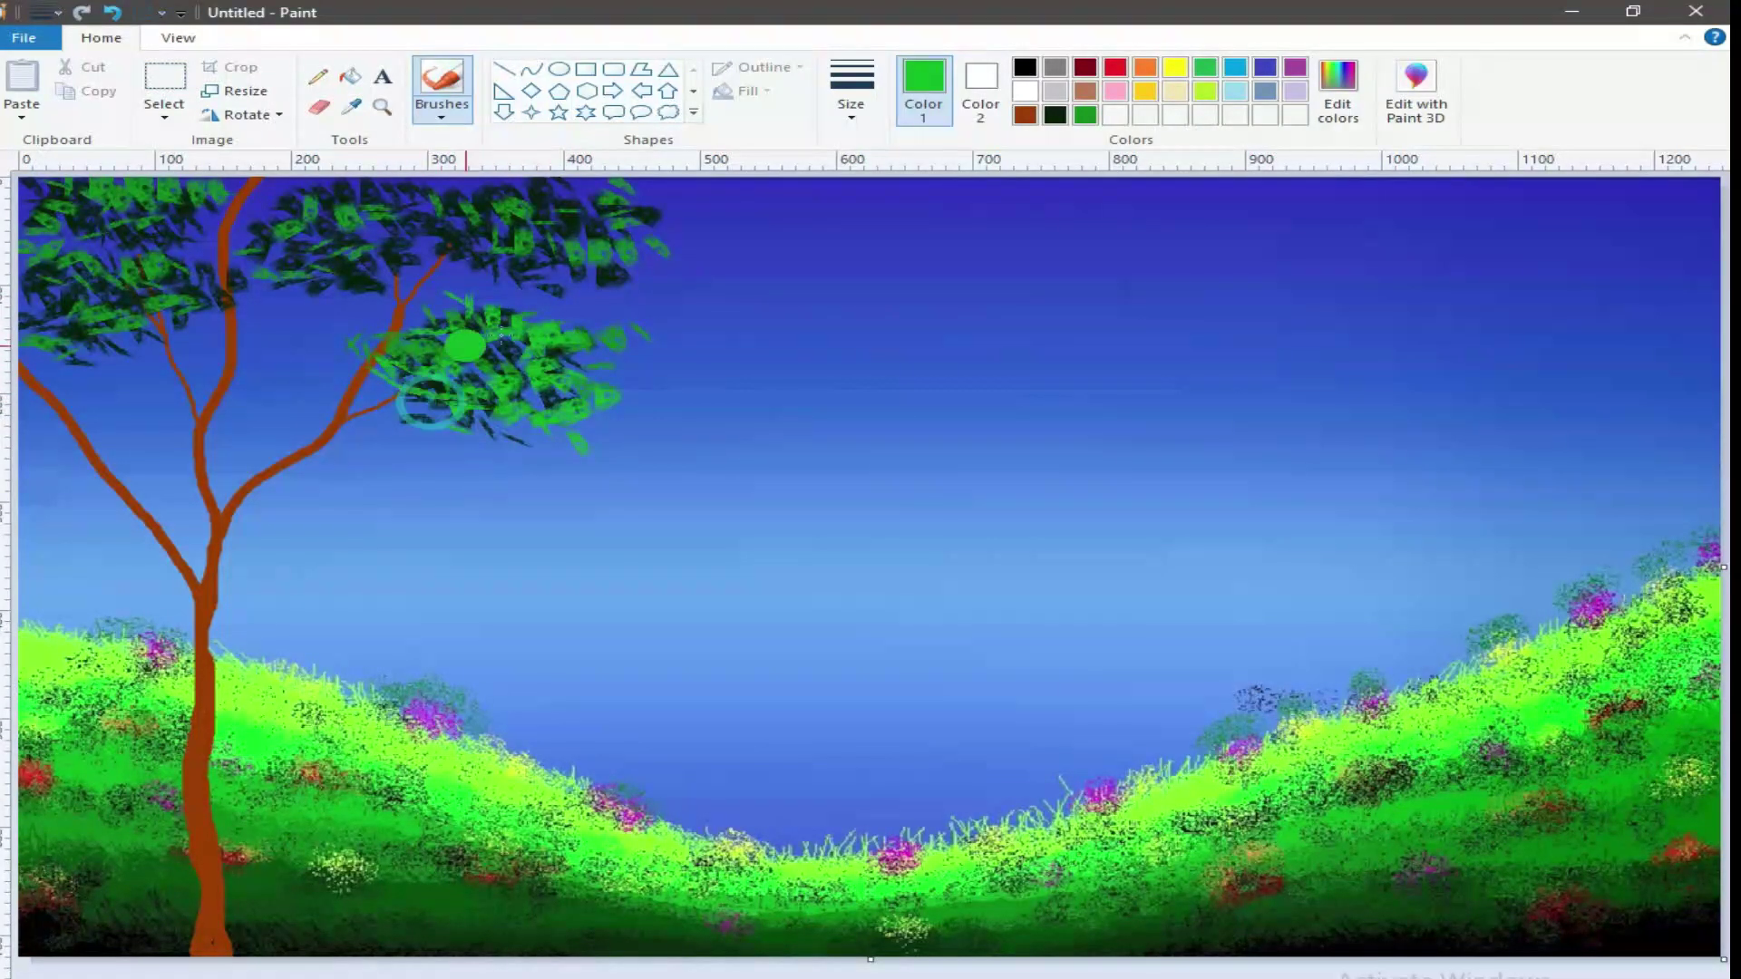
Dab the same bright green over the upper and left leaf clusters and widen the lower right cluster.
{"action": "mouse_move", "coordinate": [500, 272]}
{"action": "left_mouse_down"}
{"action": "mouse_move", "coordinate": [403, 263]}
{"action": "mouse_move", "coordinate": [524, 241]}
{"action": "left_mouse_up"}
{"action": "mouse_move", "coordinate": [537, 218]}
{"action": "left_mouse_down"}
{"action": "mouse_move", "coordinate": [593, 228]}
{"action": "mouse_move", "coordinate": [604, 210]}
{"action": "mouse_move", "coordinate": [514, 201]}
{"action": "left_mouse_up"}
{"action": "left_click_drag", "start_coordinate": [356, 189], "coordinate": [352, 202]}
{"action": "mouse_move", "coordinate": [323, 199]}
{"action": "left_mouse_down"}
{"action": "mouse_move", "coordinate": [294, 222]}
{"action": "mouse_move", "coordinate": [311, 238]}
{"action": "mouse_move", "coordinate": [392, 237]}
{"action": "mouse_move", "coordinate": [312, 275]}
{"action": "left_mouse_up"}
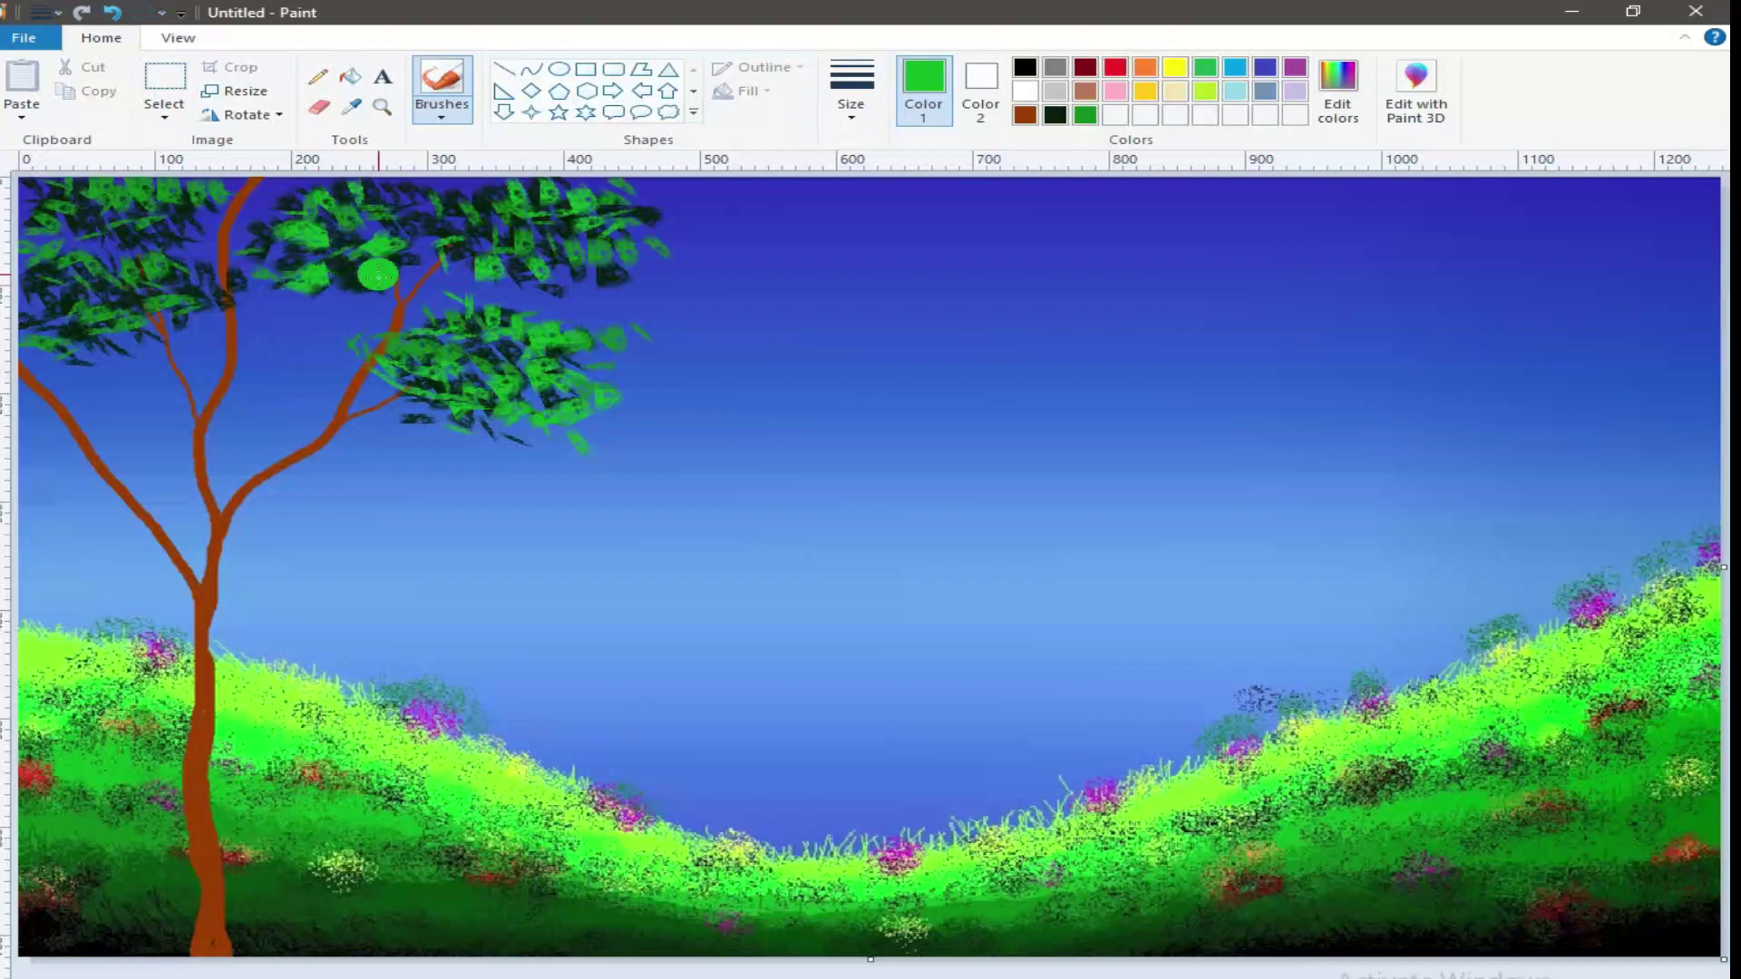
{"action": "left_click_drag", "start_coordinate": [28, 186], "coordinate": [38, 192]}
{"action": "left_click_drag", "start_coordinate": [214, 187], "coordinate": [118, 194]}
{"action": "left_click_drag", "start_coordinate": [96, 279], "coordinate": [86, 272]}
{"action": "left_click_drag", "start_coordinate": [192, 267], "coordinate": [182, 271]}
{"action": "mouse_move", "coordinate": [105, 325]}
{"action": "left_mouse_down"}
{"action": "mouse_move", "coordinate": [61, 335]}
{"action": "mouse_move", "coordinate": [88, 279]}
{"action": "mouse_move", "coordinate": [187, 301]}
{"action": "mouse_move", "coordinate": [102, 305]}
{"action": "left_mouse_up"}
{"action": "mouse_move", "coordinate": [348, 394]}
{"action": "left_mouse_down"}
{"action": "mouse_move", "coordinate": [386, 383]}
{"action": "mouse_move", "coordinate": [283, 355]}
{"action": "mouse_move", "coordinate": [370, 362]}
{"action": "mouse_move", "coordinate": [387, 342]}
{"action": "mouse_move", "coordinate": [350, 313]}
{"action": "mouse_move", "coordinate": [418, 352]}
{"action": "mouse_move", "coordinate": [419, 306]}
{"action": "mouse_move", "coordinate": [605, 370]}
{"action": "left_mouse_up"}
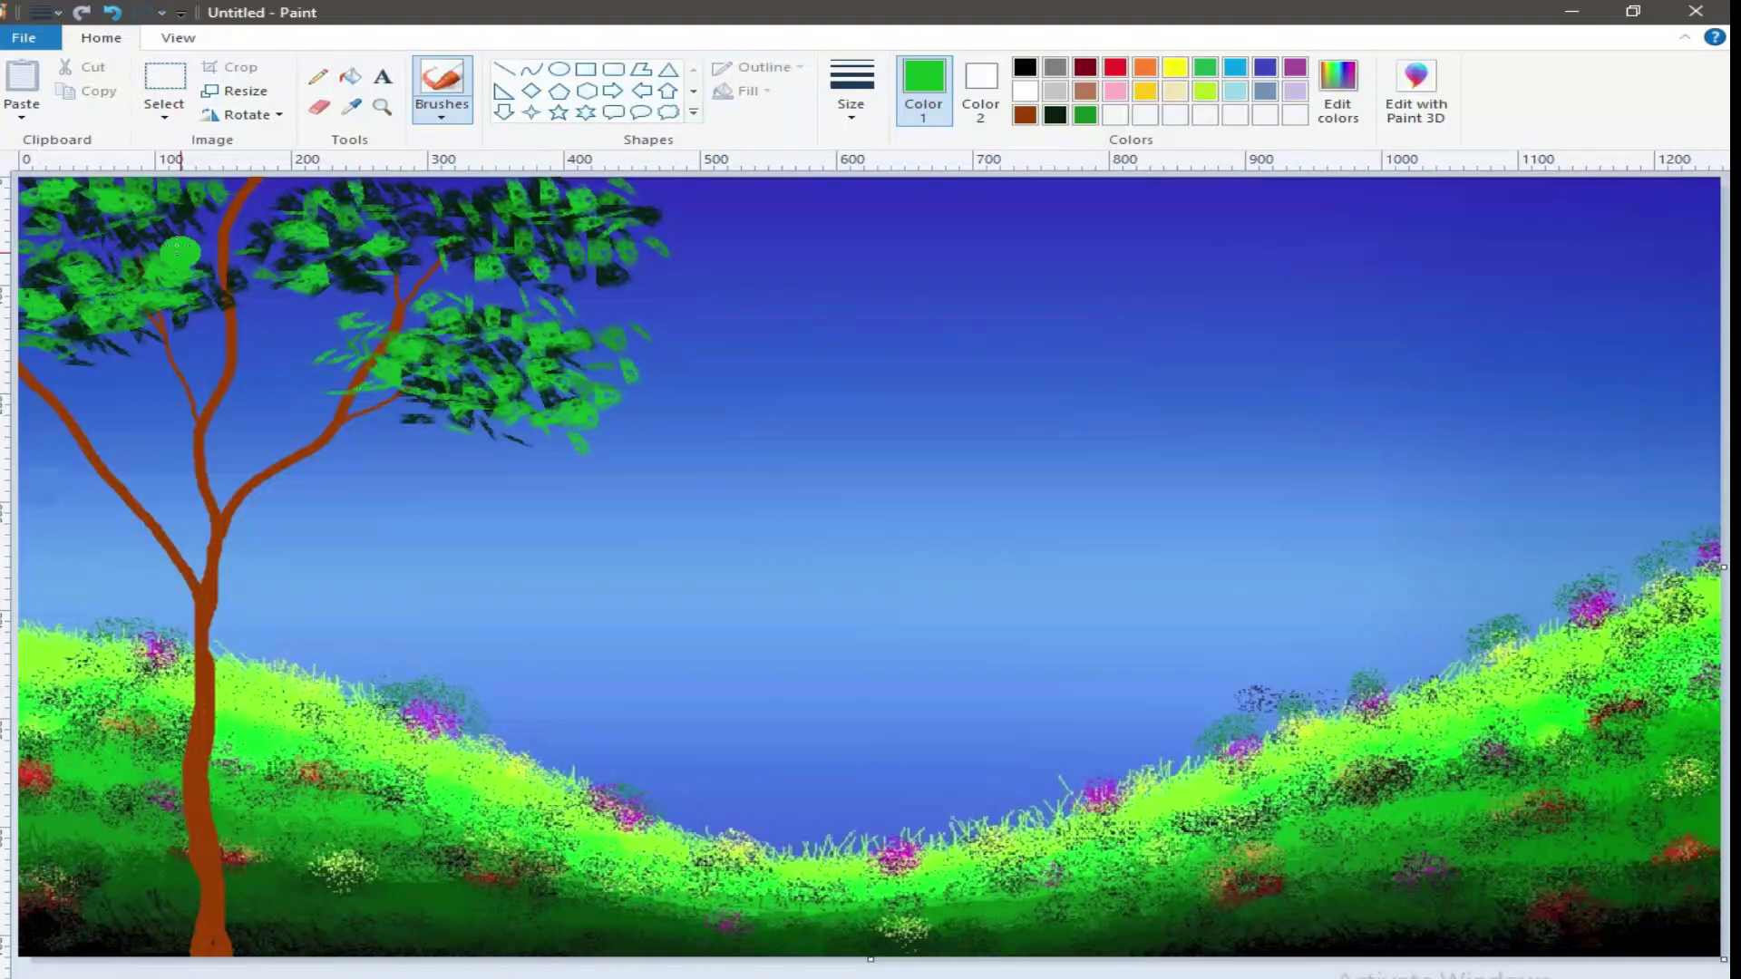
Sample the vivid green beside the trunk and dab lighter leaves over the right, upper and left clusters.
{"action": "left_click", "coordinate": [351, 108]}
{"action": "left_click", "coordinate": [246, 728]}
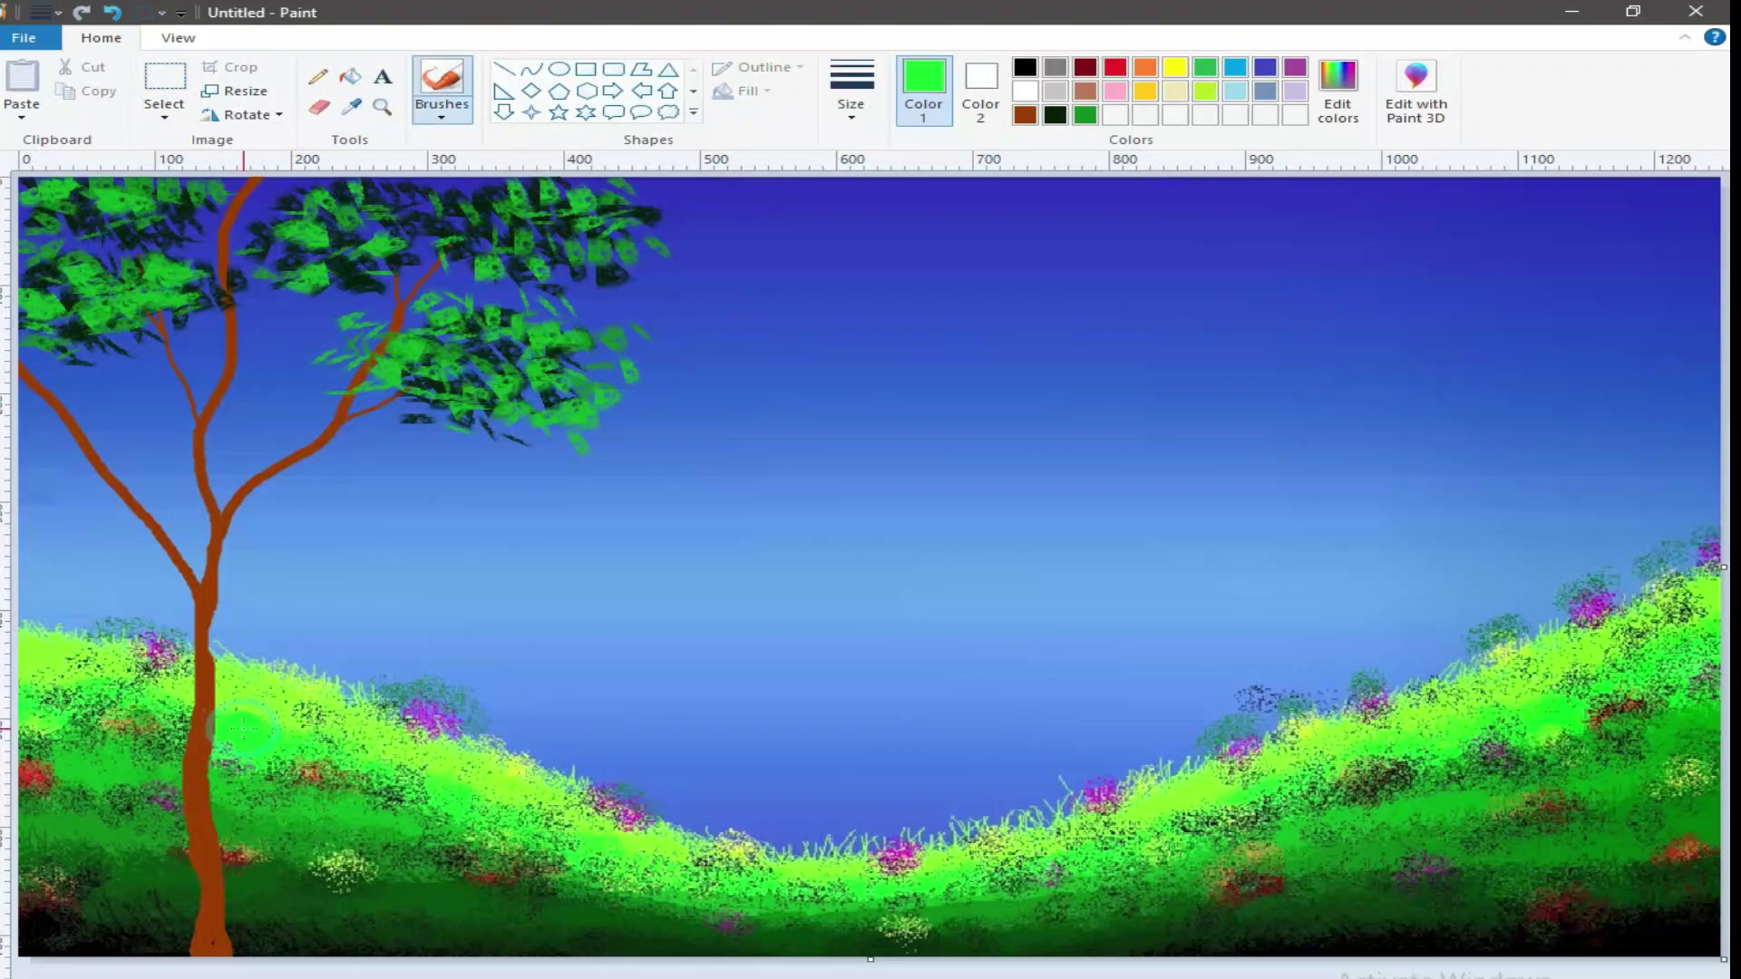
{"action": "mouse_move", "coordinate": [503, 324]}
{"action": "left_mouse_down"}
{"action": "mouse_move", "coordinate": [578, 338]}
{"action": "mouse_move", "coordinate": [554, 312]}
{"action": "mouse_move", "coordinate": [478, 296]}
{"action": "mouse_move", "coordinate": [434, 304]}
{"action": "mouse_move", "coordinate": [404, 363]}
{"action": "mouse_move", "coordinate": [369, 350]}
{"action": "mouse_move", "coordinate": [464, 337]}
{"action": "mouse_move", "coordinate": [562, 408]}
{"action": "mouse_move", "coordinate": [521, 368]}
{"action": "left_mouse_up"}
{"action": "left_click_drag", "start_coordinate": [637, 372], "coordinate": [624, 352]}
{"action": "mouse_move", "coordinate": [605, 364]}
{"action": "left_mouse_down"}
{"action": "mouse_move", "coordinate": [589, 352]}
{"action": "mouse_move", "coordinate": [615, 308]}
{"action": "left_mouse_up"}
{"action": "left_click_drag", "start_coordinate": [592, 332], "coordinate": [581, 312]}
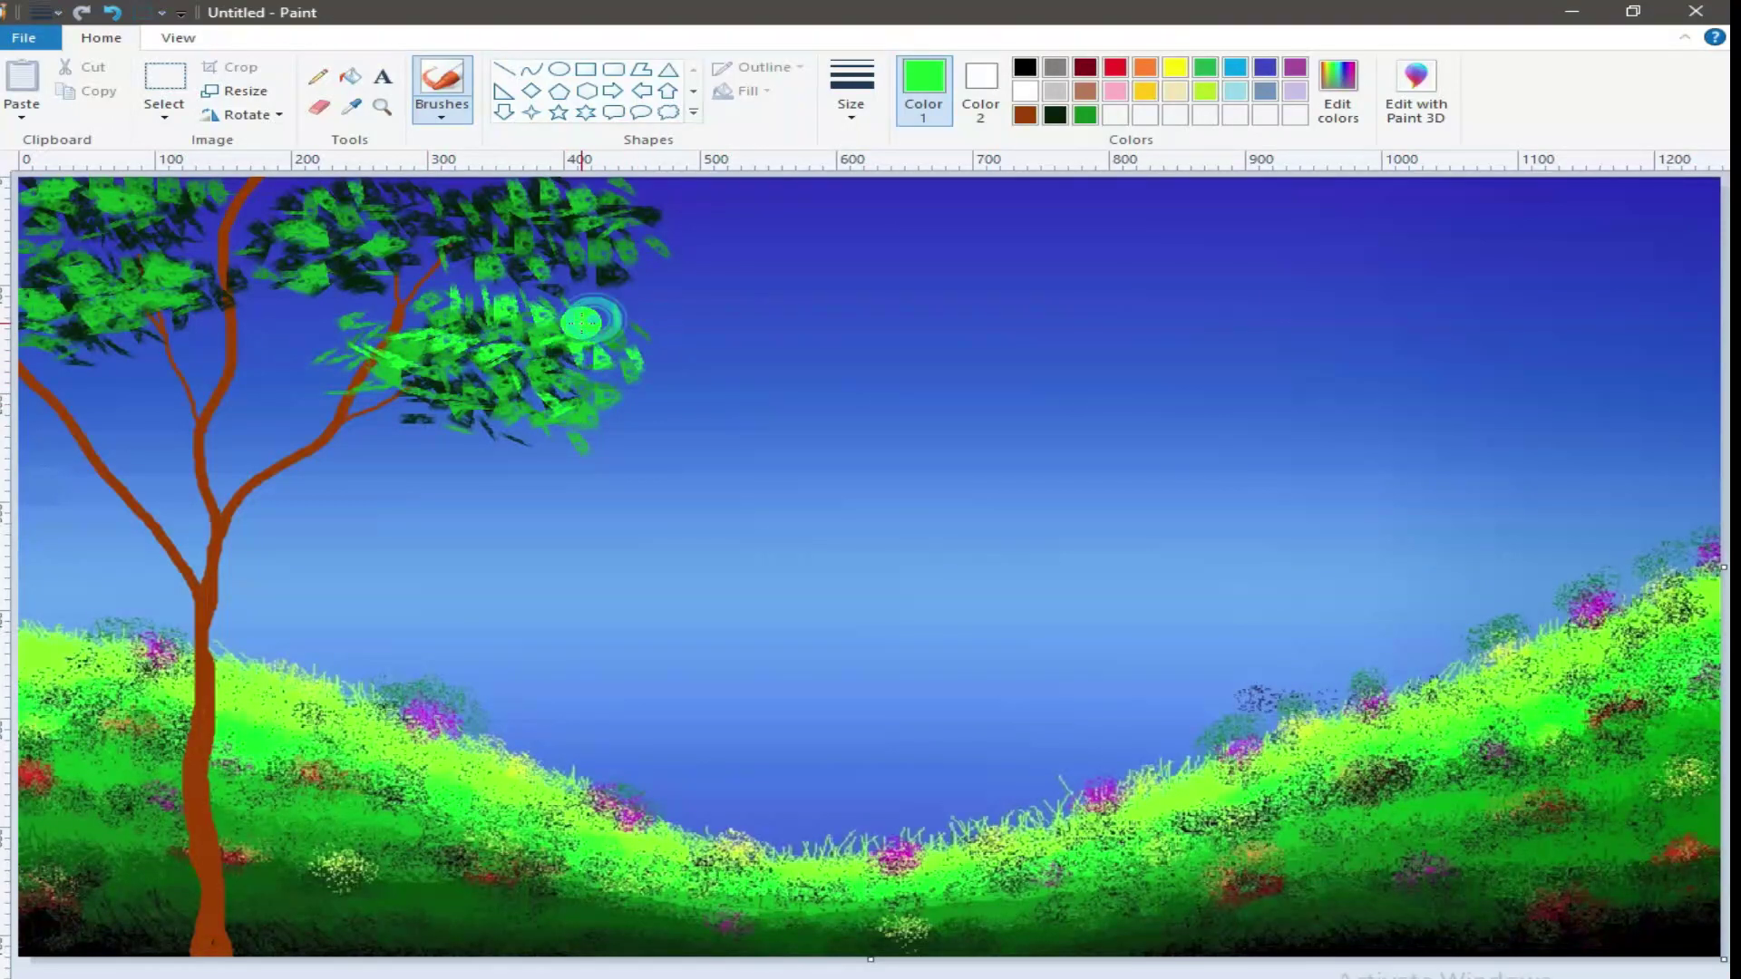
{"action": "mouse_move", "coordinate": [521, 189]}
{"action": "left_mouse_down"}
{"action": "mouse_move", "coordinate": [641, 182]}
{"action": "mouse_move", "coordinate": [590, 248]}
{"action": "mouse_move", "coordinate": [518, 228]}
{"action": "left_mouse_up"}
{"action": "mouse_move", "coordinate": [316, 210]}
{"action": "left_mouse_down"}
{"action": "mouse_move", "coordinate": [229, 234]}
{"action": "mouse_move", "coordinate": [284, 258]}
{"action": "mouse_move", "coordinate": [419, 194]}
{"action": "mouse_move", "coordinate": [74, 186]}
{"action": "mouse_move", "coordinate": [37, 210]}
{"action": "mouse_move", "coordinate": [128, 214]}
{"action": "mouse_move", "coordinate": [65, 298]}
{"action": "mouse_move", "coordinate": [39, 299]}
{"action": "mouse_move", "coordinate": [211, 263]}
{"action": "mouse_move", "coordinate": [119, 249]}
{"action": "mouse_move", "coordinate": [39, 272]}
{"action": "mouse_move", "coordinate": [137, 295]}
{"action": "mouse_move", "coordinate": [241, 287]}
{"action": "left_mouse_up"}
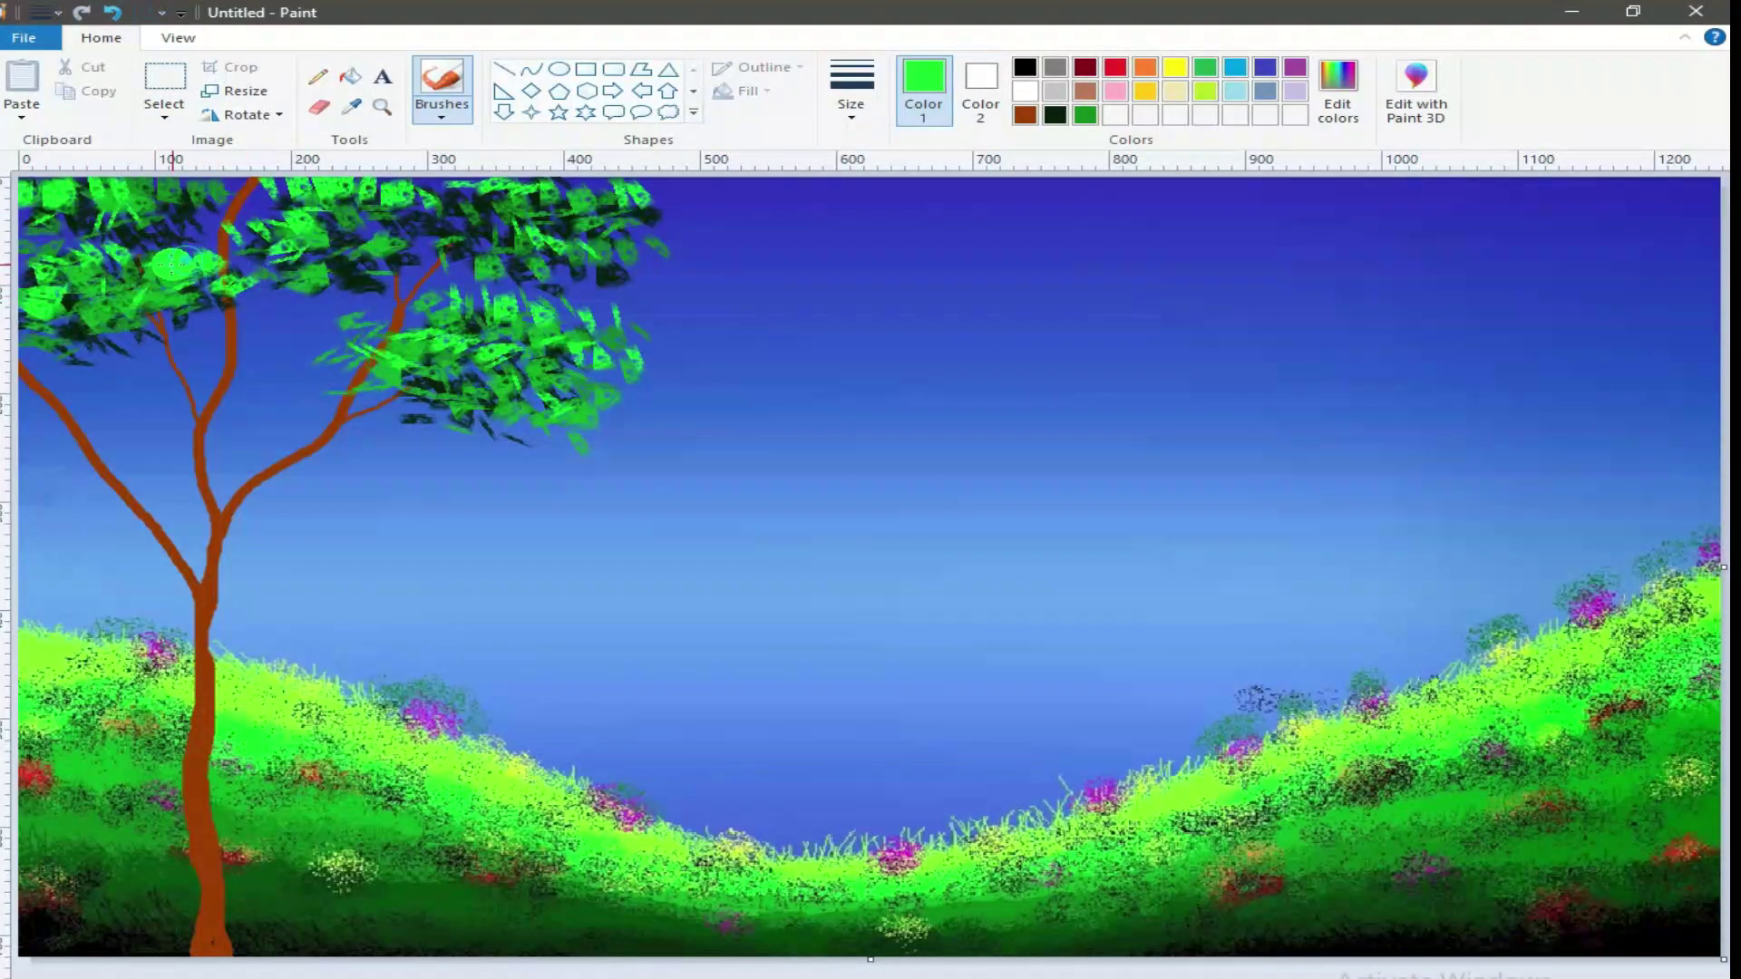
Sample the yellow-green of the upper grass and paint highlights along the tops of all the leaf clusters.
{"action": "left_click", "coordinate": [353, 108]}
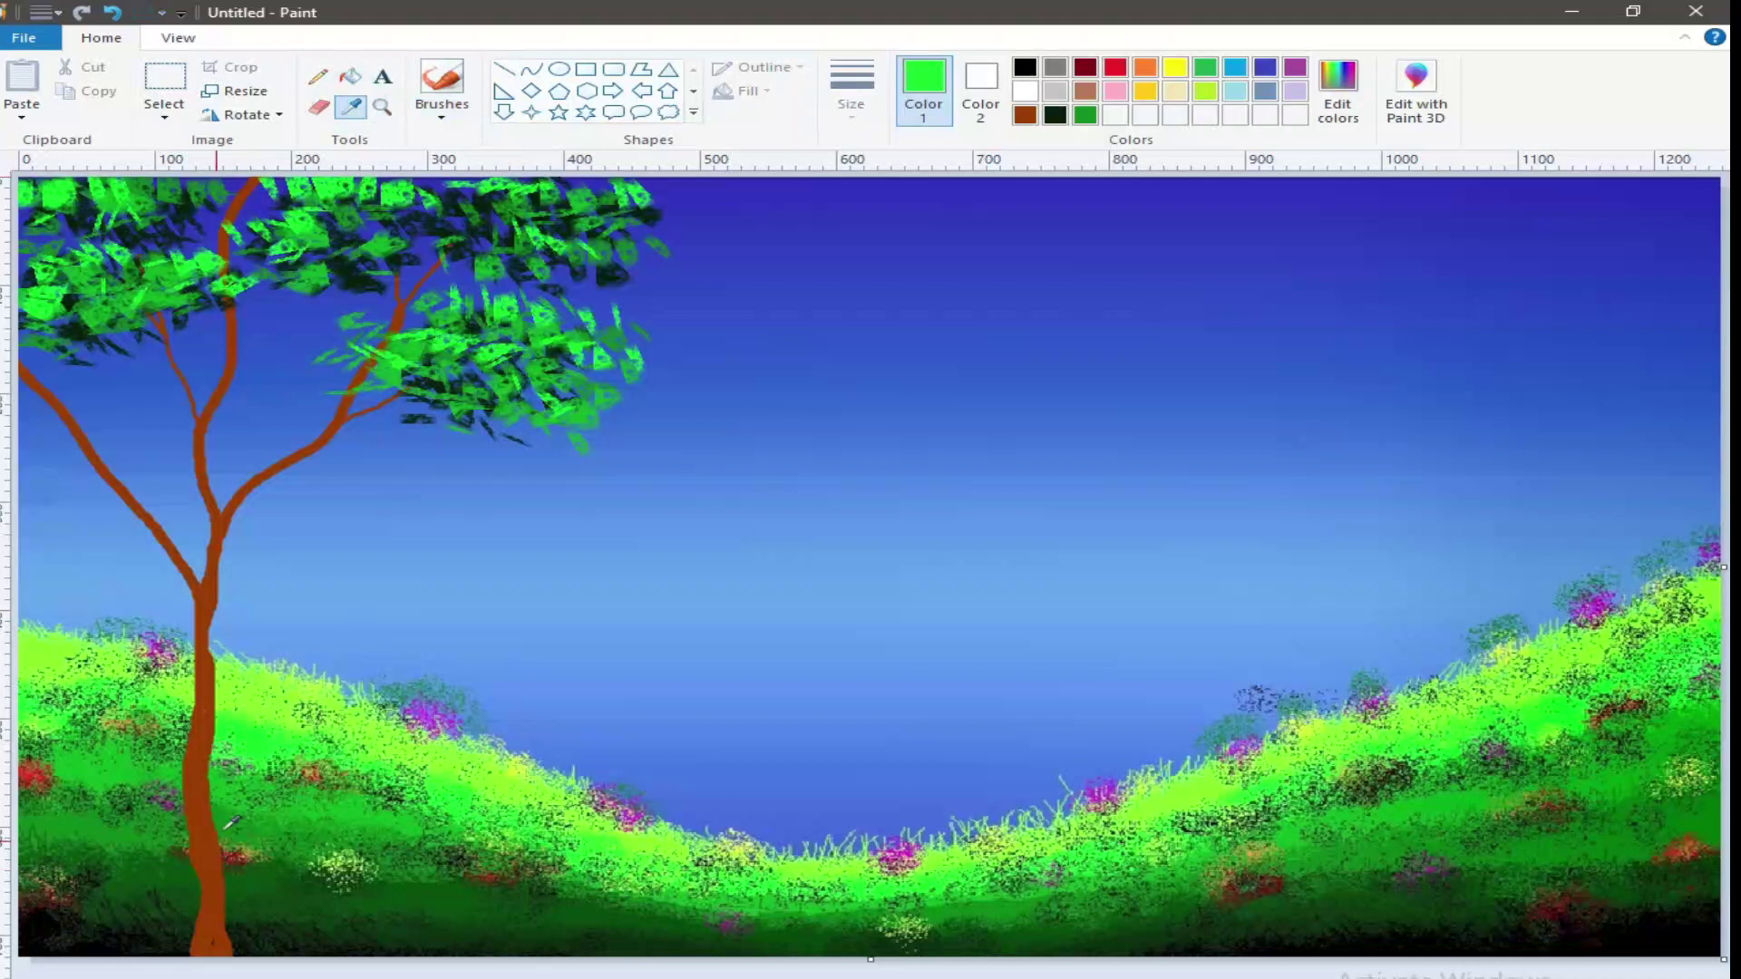
{"action": "left_click", "coordinate": [260, 694]}
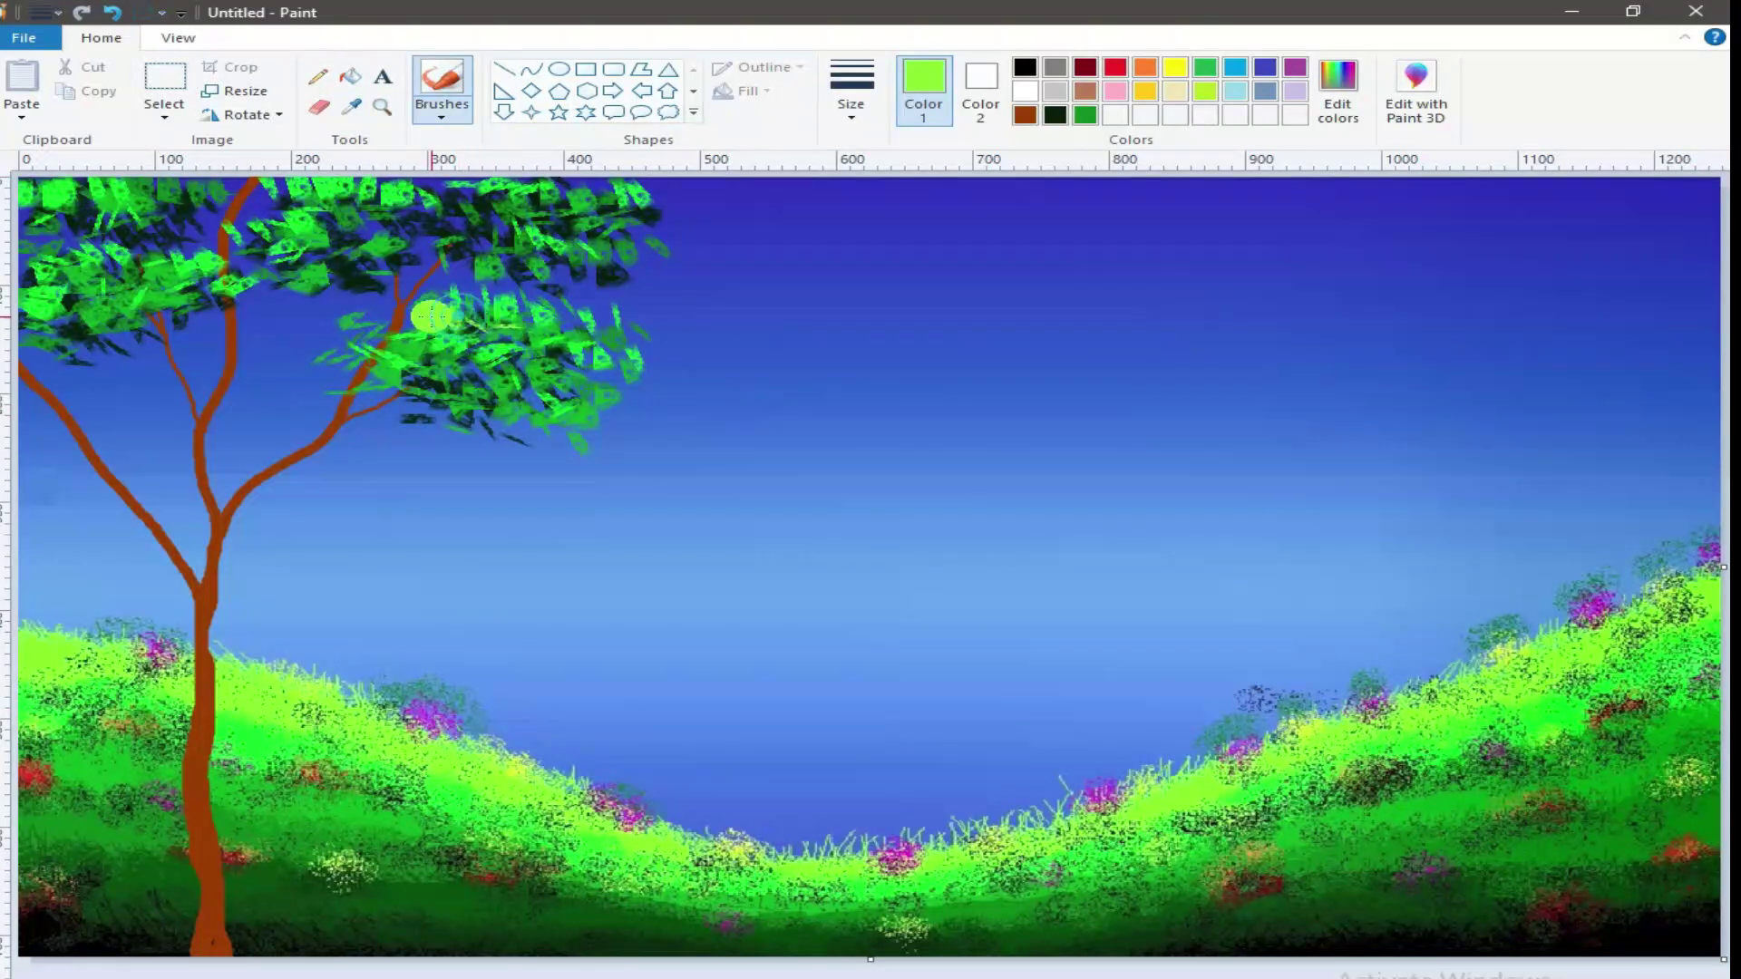
{"action": "mouse_move", "coordinate": [379, 324]}
{"action": "left_mouse_down"}
{"action": "mouse_move", "coordinate": [467, 299]}
{"action": "mouse_move", "coordinate": [631, 367]}
{"action": "mouse_move", "coordinate": [472, 359]}
{"action": "mouse_move", "coordinate": [556, 206]}
{"action": "mouse_move", "coordinate": [478, 202]}
{"action": "mouse_move", "coordinate": [553, 186]}
{"action": "mouse_move", "coordinate": [620, 216]}
{"action": "mouse_move", "coordinate": [335, 233]}
{"action": "mouse_move", "coordinate": [256, 199]}
{"action": "mouse_move", "coordinate": [450, 193]}
{"action": "mouse_move", "coordinate": [221, 239]}
{"action": "mouse_move", "coordinate": [144, 202]}
{"action": "mouse_move", "coordinate": [79, 206]}
{"action": "mouse_move", "coordinate": [31, 306]}
{"action": "mouse_move", "coordinate": [66, 313]}
{"action": "mouse_move", "coordinate": [199, 257]}
{"action": "mouse_move", "coordinate": [91, 254]}
{"action": "mouse_move", "coordinate": [25, 290]}
{"action": "mouse_move", "coordinate": [81, 331]}
{"action": "mouse_move", "coordinate": [84, 309]}
{"action": "mouse_move", "coordinate": [395, 211]}
{"action": "mouse_move", "coordinate": [379, 233]}
{"action": "mouse_move", "coordinate": [267, 216]}
{"action": "left_mouse_up"}
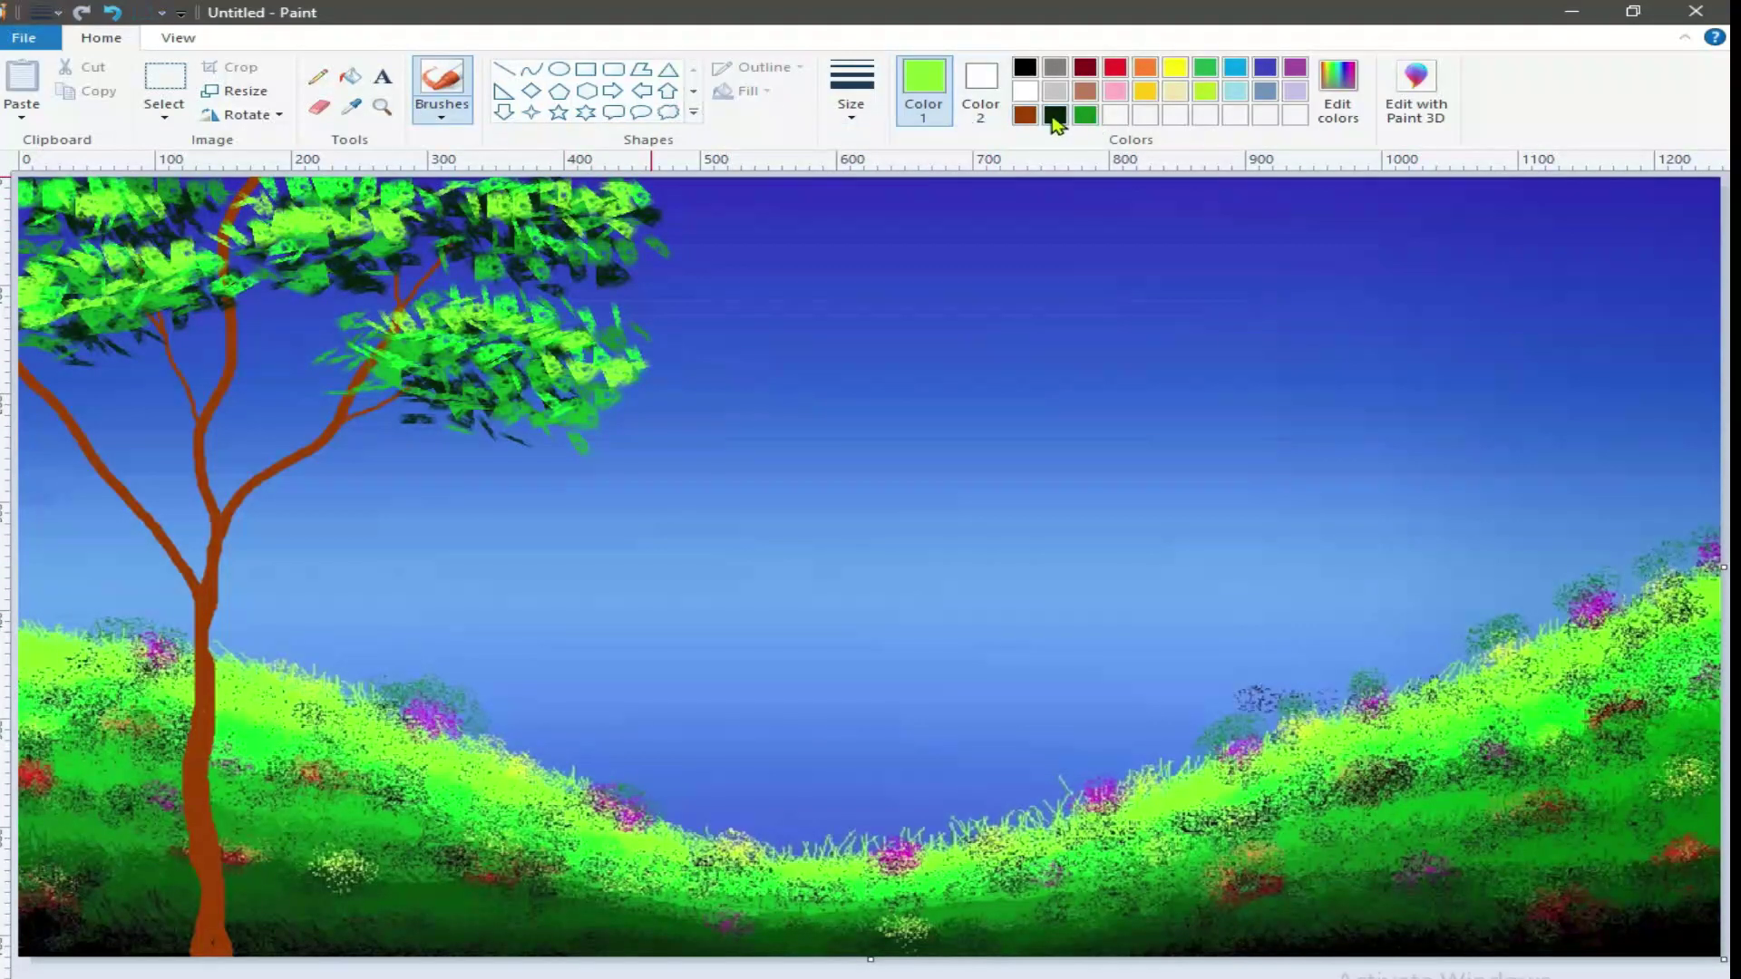
Paint shadows into the undersides of the leaf clusters with the custom dark green.
{"action": "left_click", "coordinate": [1055, 116]}
{"action": "mouse_move", "coordinate": [377, 374]}
{"action": "left_mouse_down"}
{"action": "mouse_move", "coordinate": [554, 389]}
{"action": "mouse_move", "coordinate": [472, 354]}
{"action": "mouse_move", "coordinate": [384, 362]}
{"action": "left_mouse_up"}
{"action": "mouse_move", "coordinate": [549, 231]}
{"action": "left_mouse_down"}
{"action": "mouse_move", "coordinate": [428, 225]}
{"action": "mouse_move", "coordinate": [585, 227]}
{"action": "mouse_move", "coordinate": [485, 209]}
{"action": "mouse_move", "coordinate": [525, 243]}
{"action": "mouse_move", "coordinate": [399, 258]}
{"action": "mouse_move", "coordinate": [427, 245]}
{"action": "mouse_move", "coordinate": [309, 241]}
{"action": "mouse_move", "coordinate": [301, 264]}
{"action": "mouse_move", "coordinate": [389, 239]}
{"action": "mouse_move", "coordinate": [205, 308]}
{"action": "mouse_move", "coordinate": [133, 293]}
{"action": "mouse_move", "coordinate": [57, 314]}
{"action": "mouse_move", "coordinate": [183, 285]}
{"action": "mouse_move", "coordinate": [103, 277]}
{"action": "mouse_move", "coordinate": [58, 315]}
{"action": "mouse_move", "coordinate": [241, 283]}
{"action": "mouse_move", "coordinate": [116, 290]}
{"action": "mouse_move", "coordinate": [191, 212]}
{"action": "left_mouse_up"}
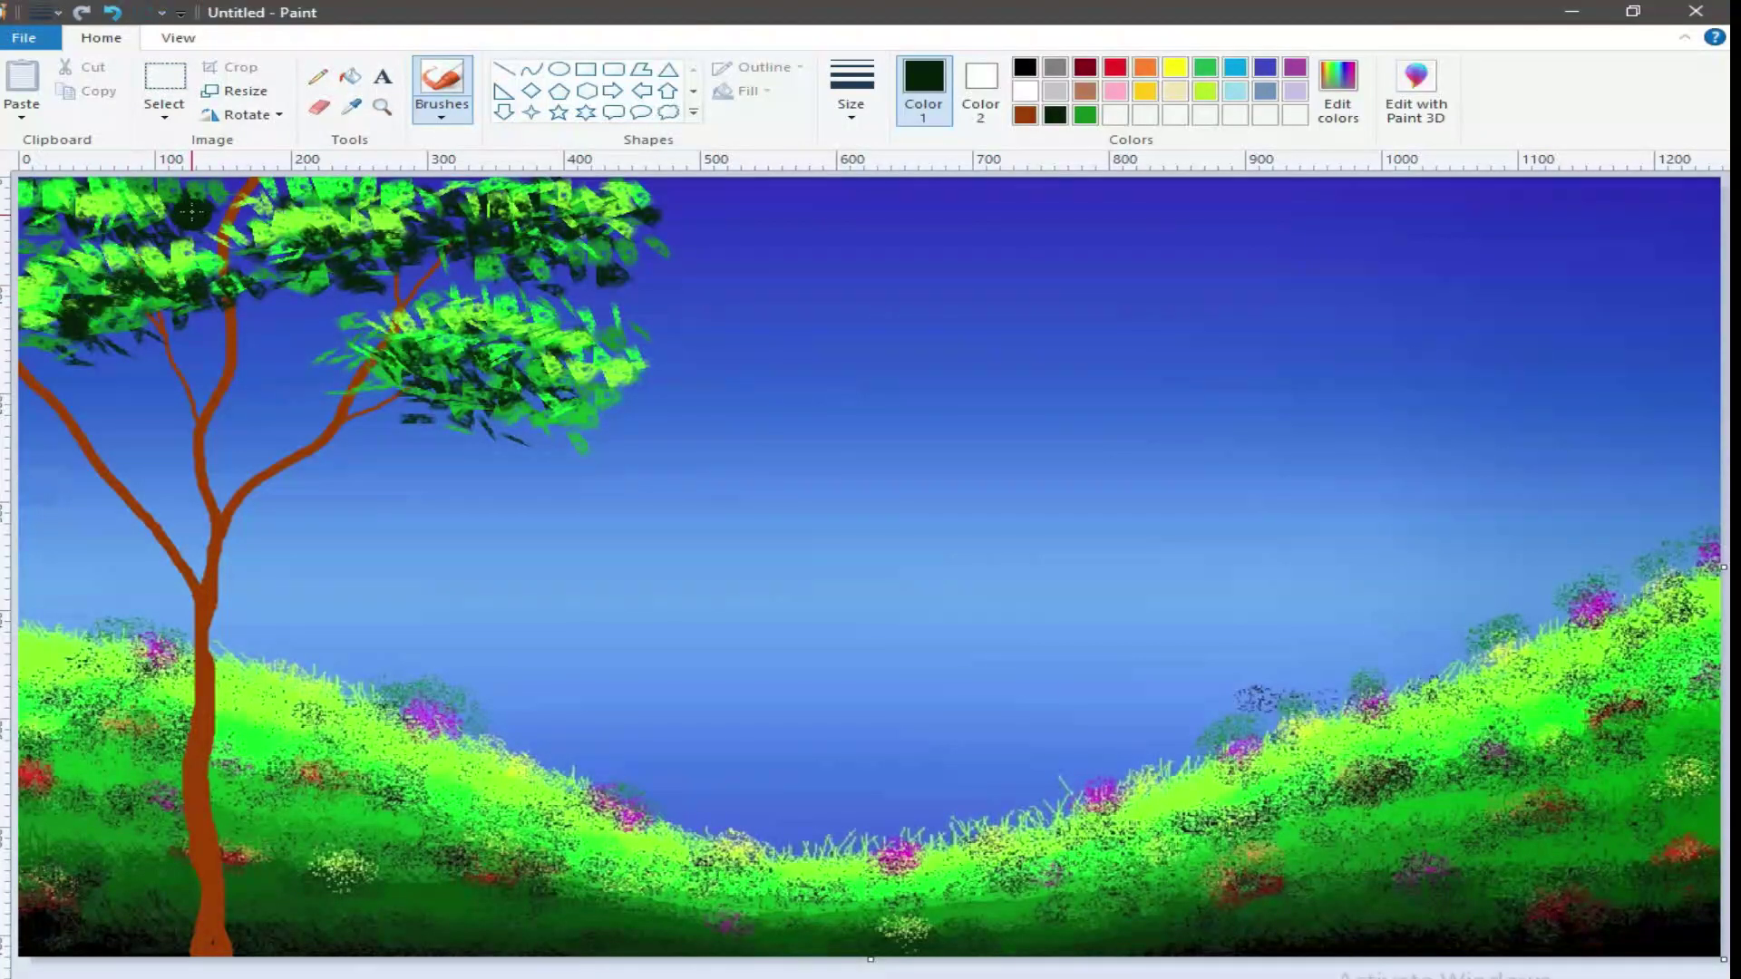
Paint thin twigs on the tree's lower left branch with the standard brush and the custom brown.
{"action": "left_click", "coordinate": [441, 111]}
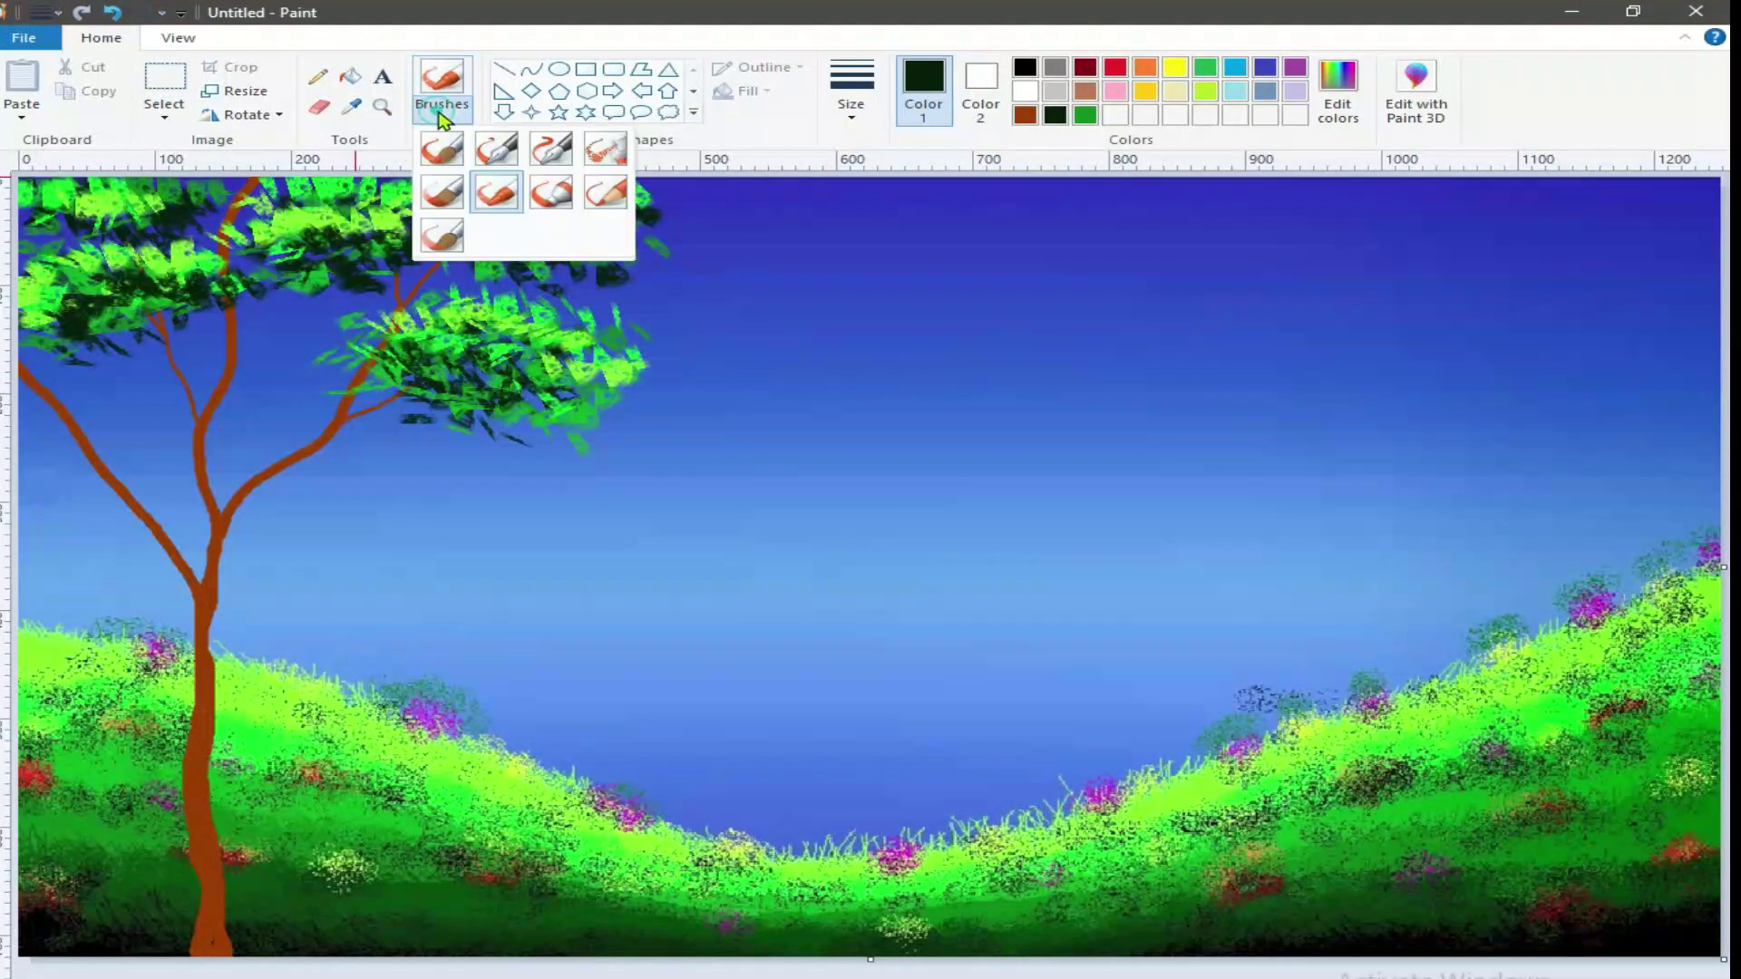
{"action": "left_click", "coordinate": [439, 152]}
{"action": "left_click", "coordinate": [1024, 114]}
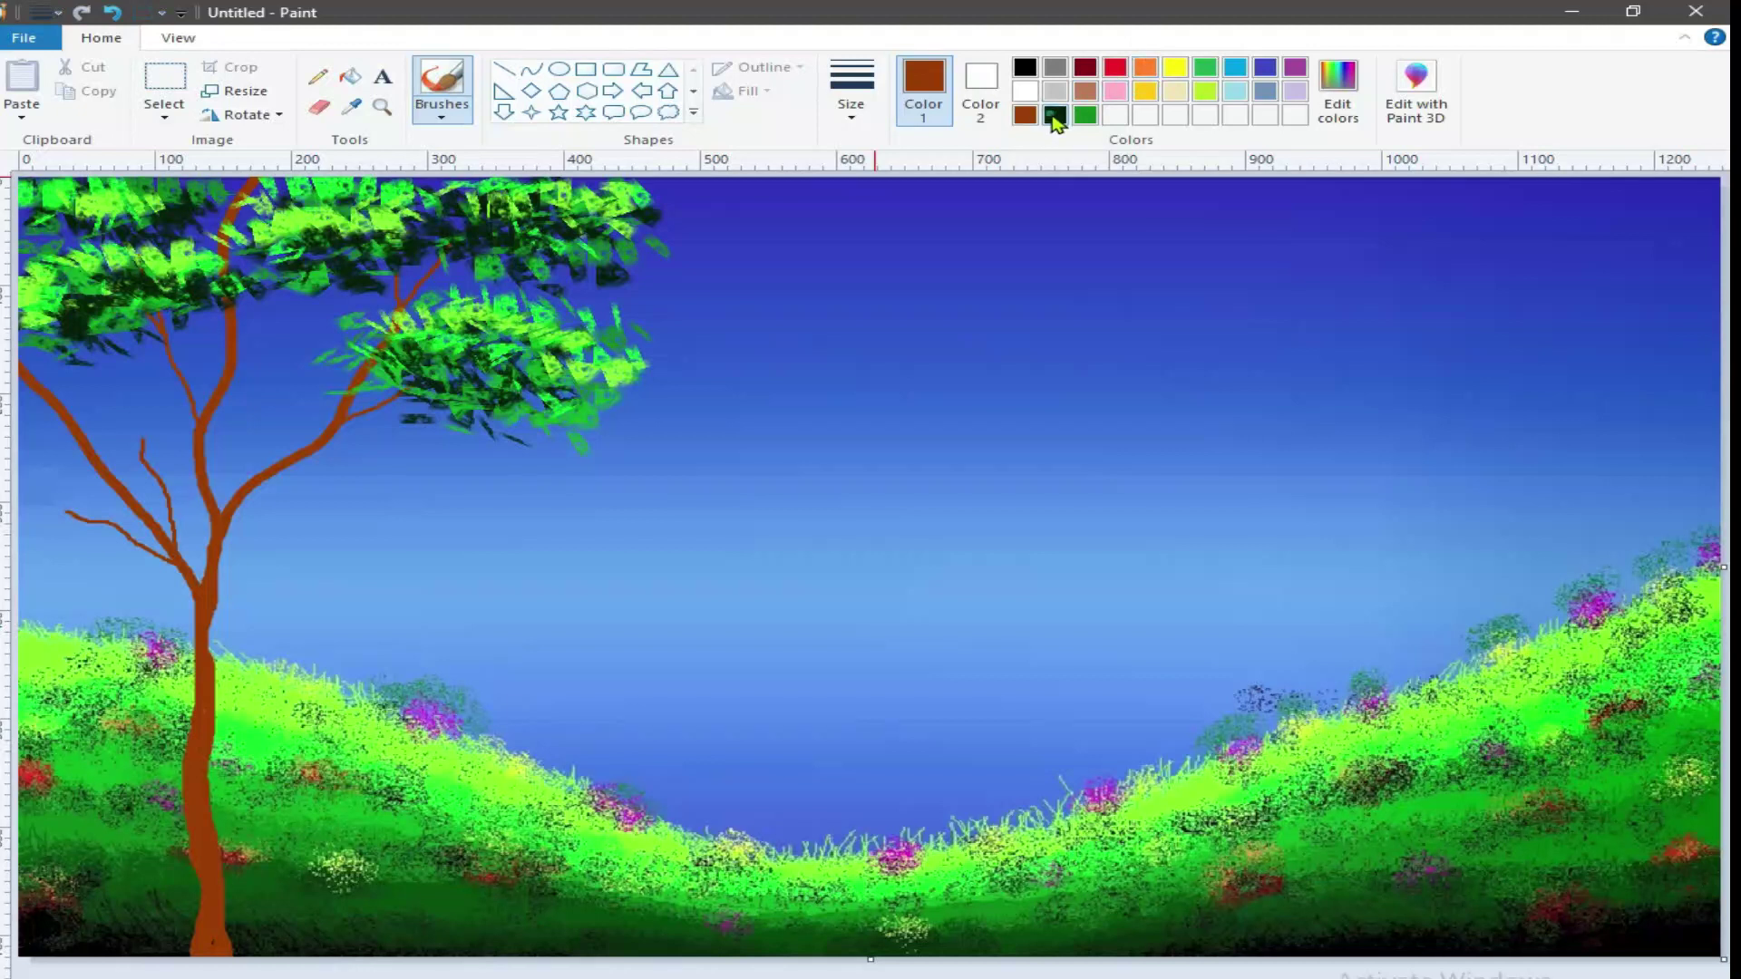
Paint two leaf clusters around the lower left twigs with the Crayon brush and the custom dark green.
{"action": "left_click", "coordinate": [1056, 116]}
{"action": "left_click", "coordinate": [441, 116]}
{"action": "left_click", "coordinate": [495, 191]}
{"action": "mouse_move", "coordinate": [63, 541]}
{"action": "left_mouse_down"}
{"action": "mouse_move", "coordinate": [124, 507]}
{"action": "mouse_move", "coordinate": [38, 490]}
{"action": "mouse_move", "coordinate": [138, 516]}
{"action": "mouse_move", "coordinate": [41, 471]}
{"action": "mouse_move", "coordinate": [34, 522]}
{"action": "mouse_move", "coordinate": [143, 502]}
{"action": "mouse_move", "coordinate": [48, 457]}
{"action": "mouse_move", "coordinate": [191, 421]}
{"action": "mouse_move", "coordinate": [60, 399]}
{"action": "mouse_move", "coordinate": [181, 417]}
{"action": "mouse_move", "coordinate": [159, 426]}
{"action": "mouse_move", "coordinate": [96, 414]}
{"action": "mouse_move", "coordinate": [213, 402]}
{"action": "mouse_move", "coordinate": [143, 387]}
{"action": "mouse_move", "coordinate": [70, 408]}
{"action": "left_mouse_up"}
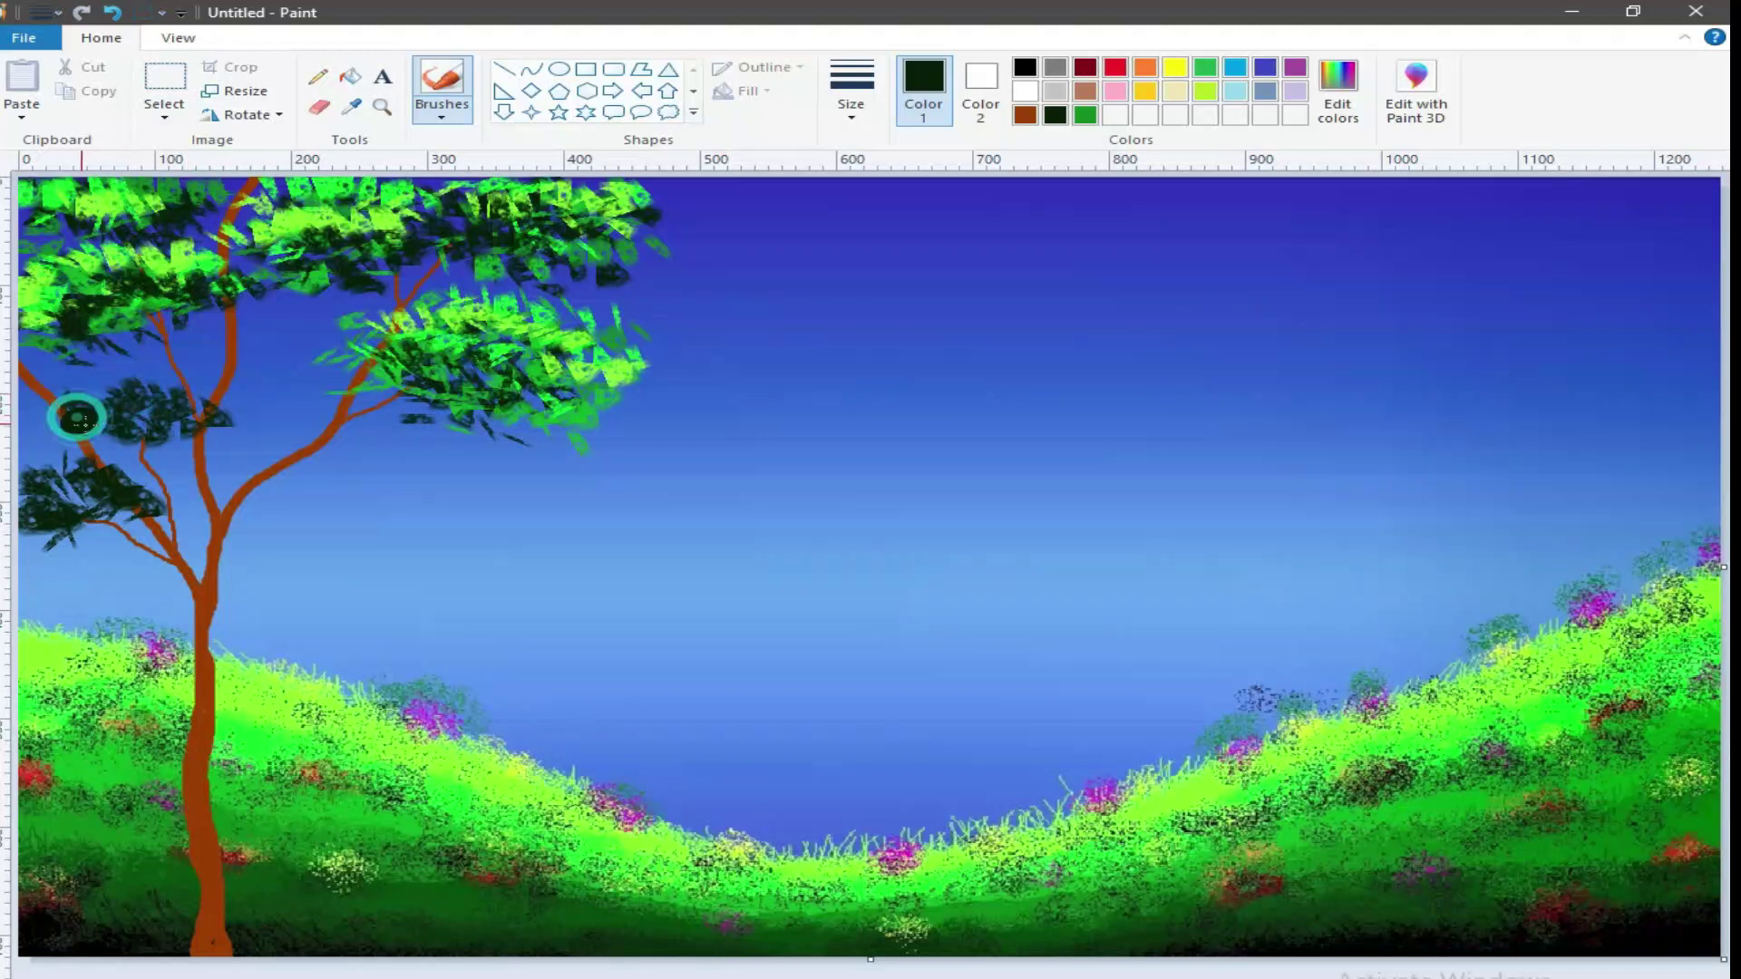
Sample the medium green from the grass beside the trunk and dab it over the two lower left leaf clusters.
{"action": "left_click", "coordinate": [350, 109]}
{"action": "left_click", "coordinate": [229, 825]}
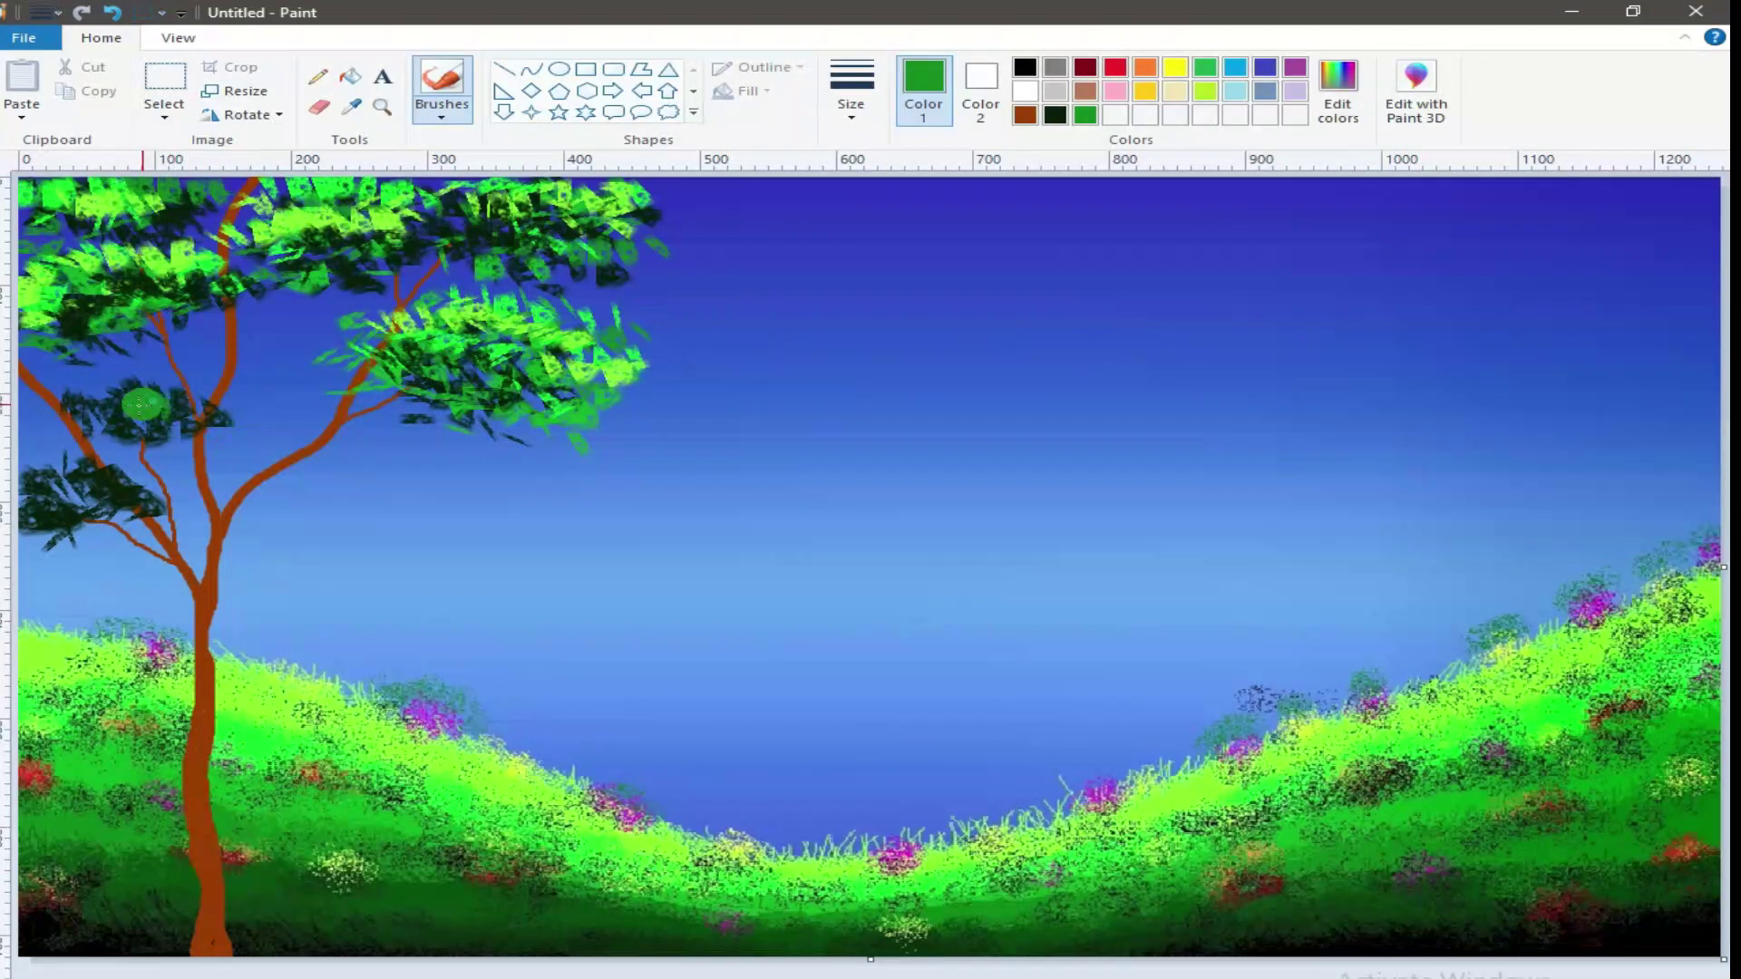
{"action": "mouse_move", "coordinate": [154, 486]}
{"action": "left_mouse_down"}
{"action": "mouse_move", "coordinate": [31, 485]}
{"action": "mouse_move", "coordinate": [91, 477]}
{"action": "left_mouse_up"}
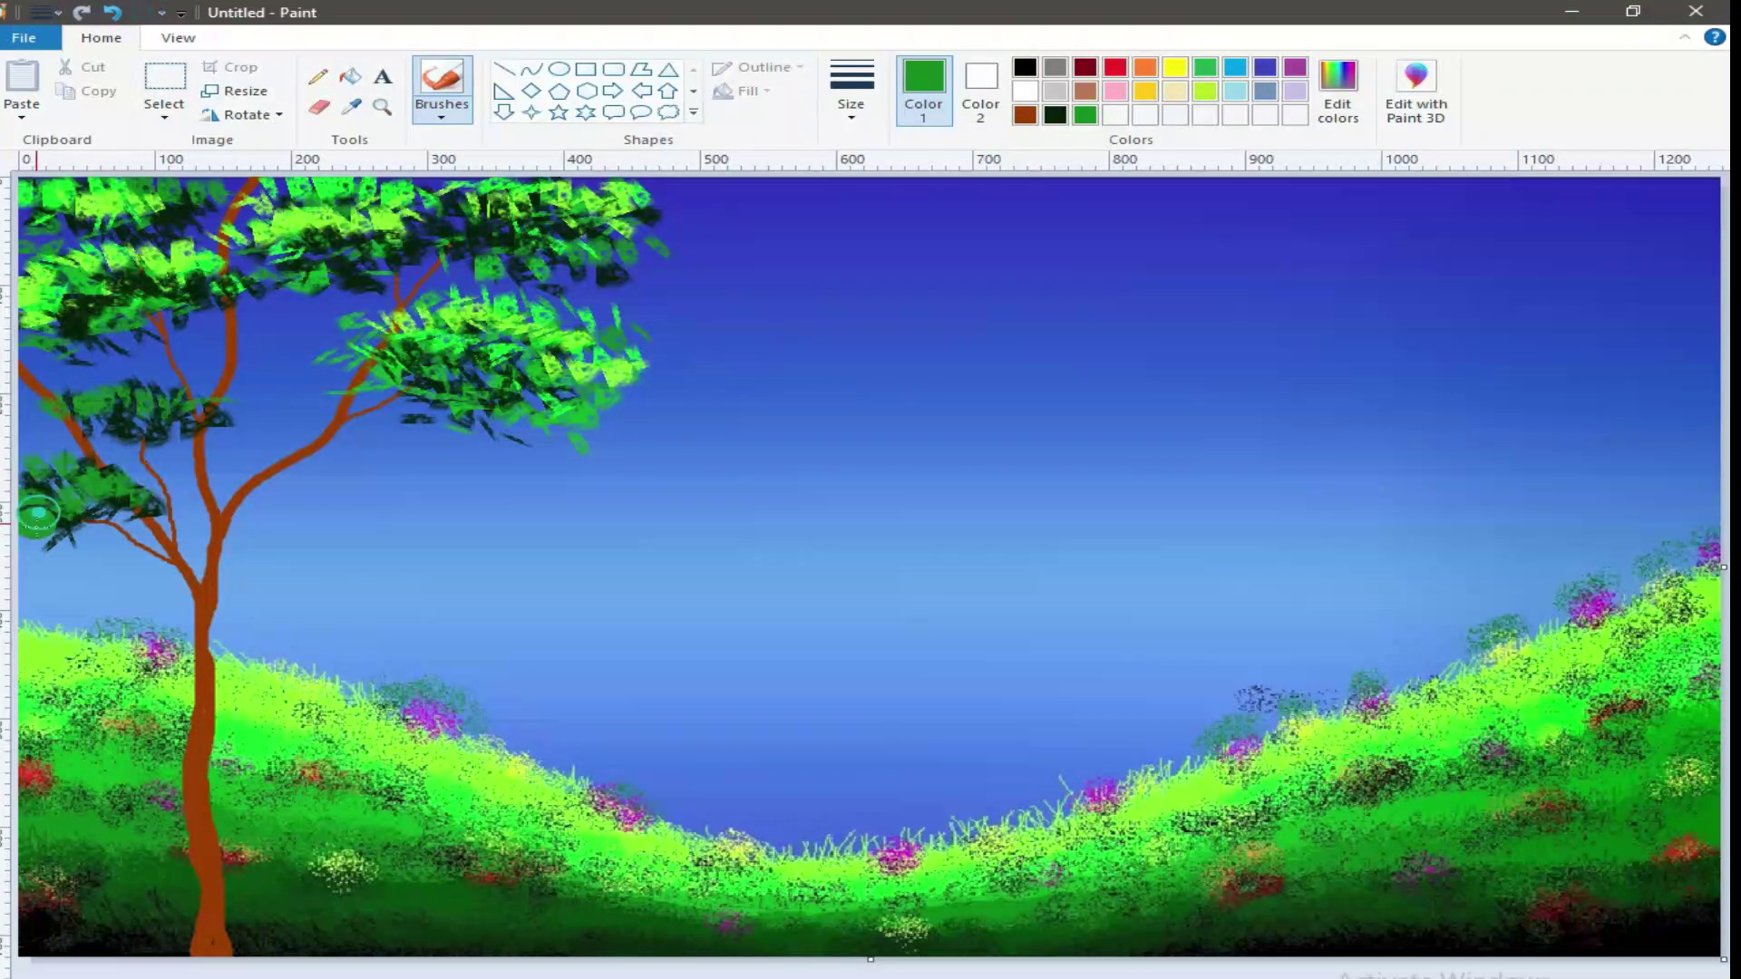
Sample a brighter green from higher up the grass and dab lighter leaves over the two lower left clusters.
{"action": "left_click", "coordinate": [350, 107]}
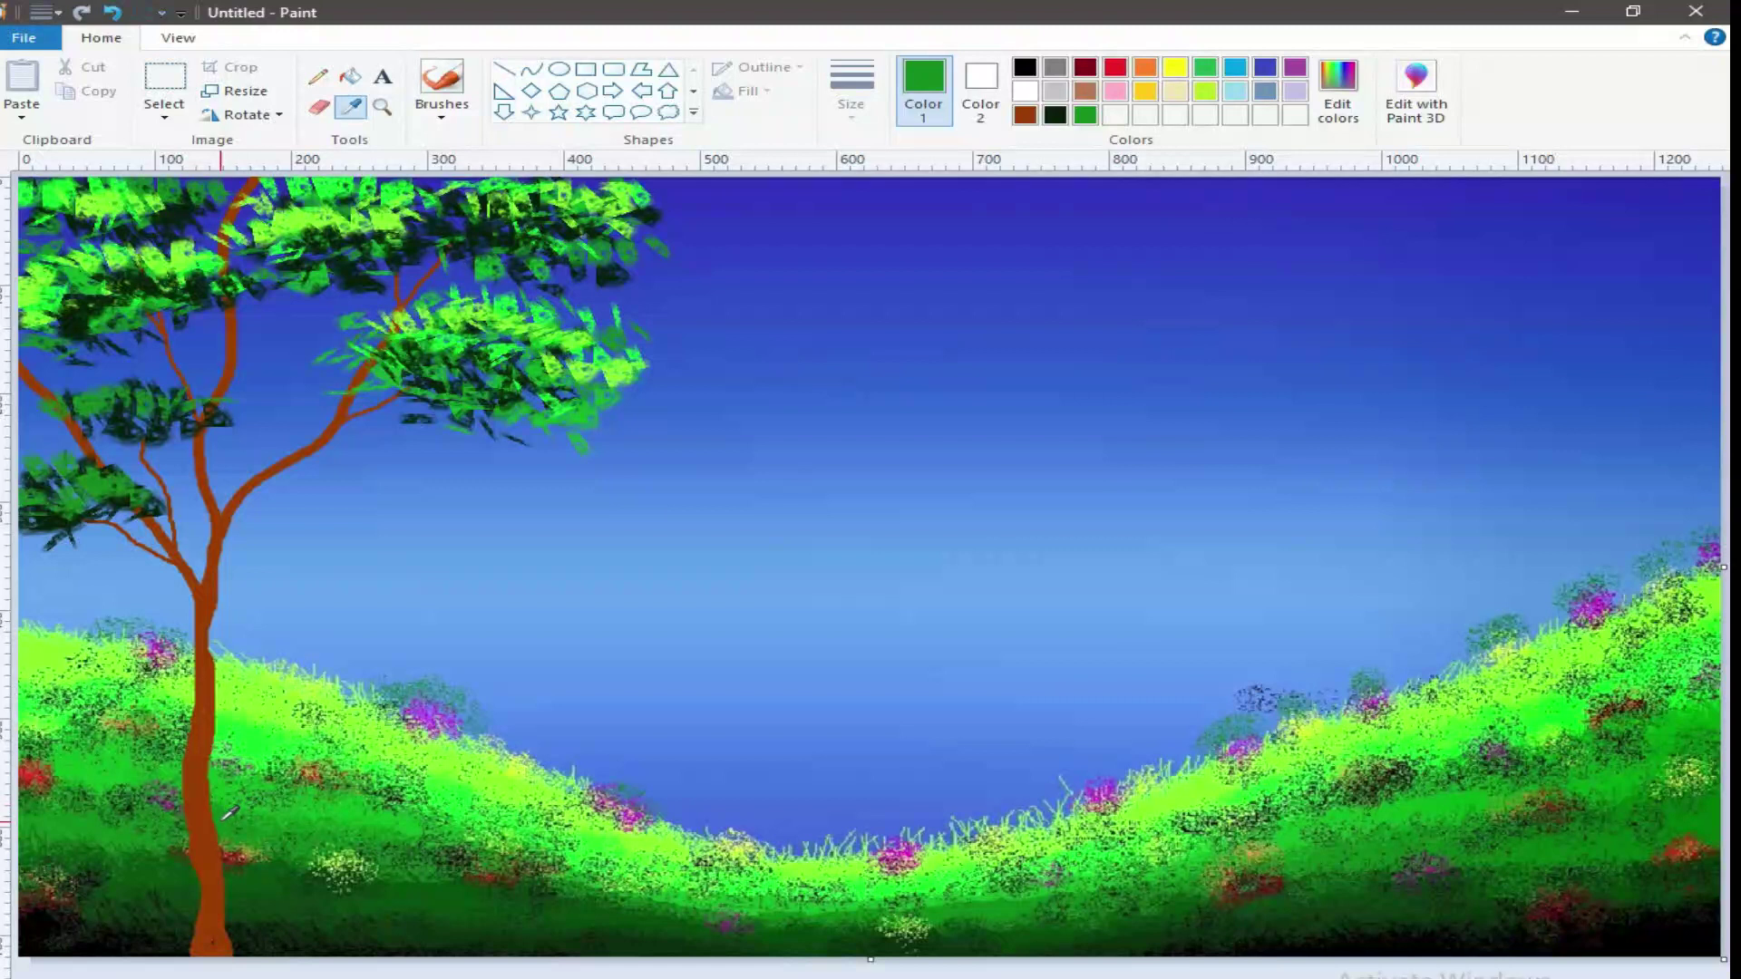
{"action": "left_click", "coordinate": [231, 782]}
{"action": "mouse_move", "coordinate": [65, 476]}
{"action": "left_mouse_down"}
{"action": "mouse_move", "coordinate": [100, 462]}
{"action": "mouse_move", "coordinate": [41, 454]}
{"action": "mouse_move", "coordinate": [140, 453]}
{"action": "mouse_move", "coordinate": [168, 491]}
{"action": "mouse_move", "coordinate": [177, 436]}
{"action": "mouse_move", "coordinate": [222, 367]}
{"action": "mouse_move", "coordinate": [41, 378]}
{"action": "mouse_move", "coordinate": [34, 417]}
{"action": "mouse_move", "coordinate": [71, 413]}
{"action": "left_mouse_up"}
{"action": "mouse_move", "coordinate": [245, 424]}
{"action": "left_mouse_down"}
{"action": "mouse_move", "coordinate": [268, 394]}
{"action": "mouse_move", "coordinate": [232, 396]}
{"action": "mouse_move", "coordinate": [266, 365]}
{"action": "mouse_move", "coordinate": [127, 381]}
{"action": "left_mouse_up"}
Sample a lighter green from the grass right of the trunk and layer more leaf dabs over both lower left clusters.
{"action": "left_click", "coordinate": [351, 107]}
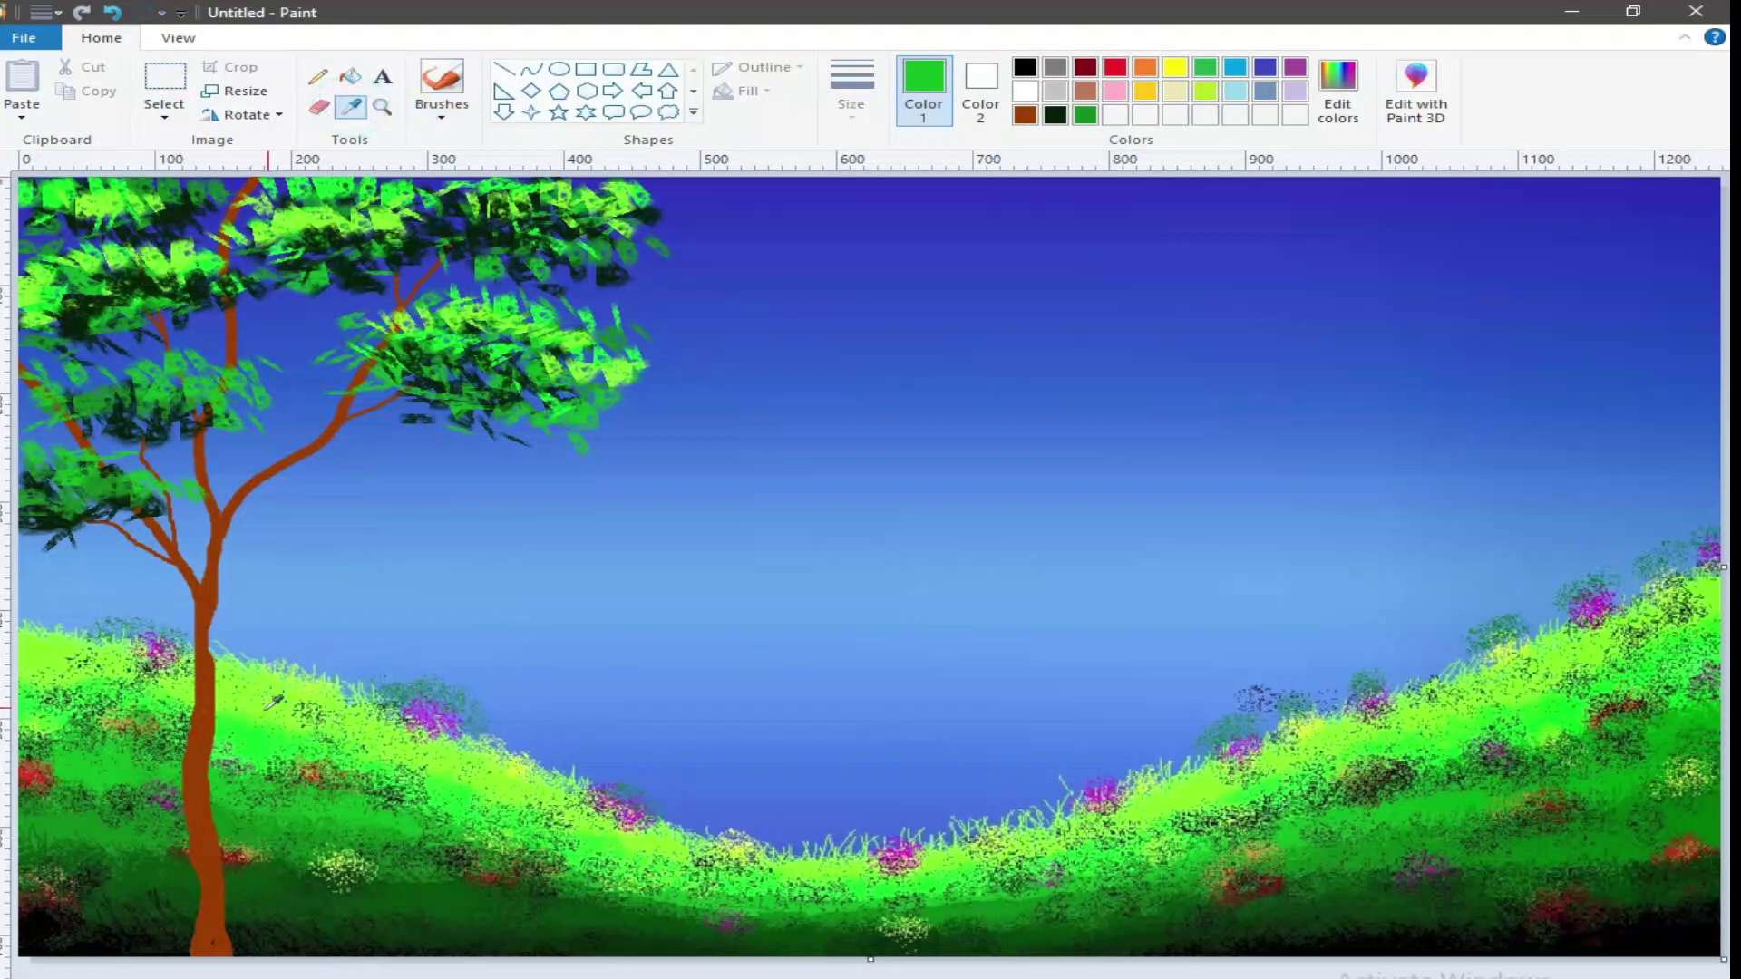
{"action": "left_click", "coordinate": [242, 744]}
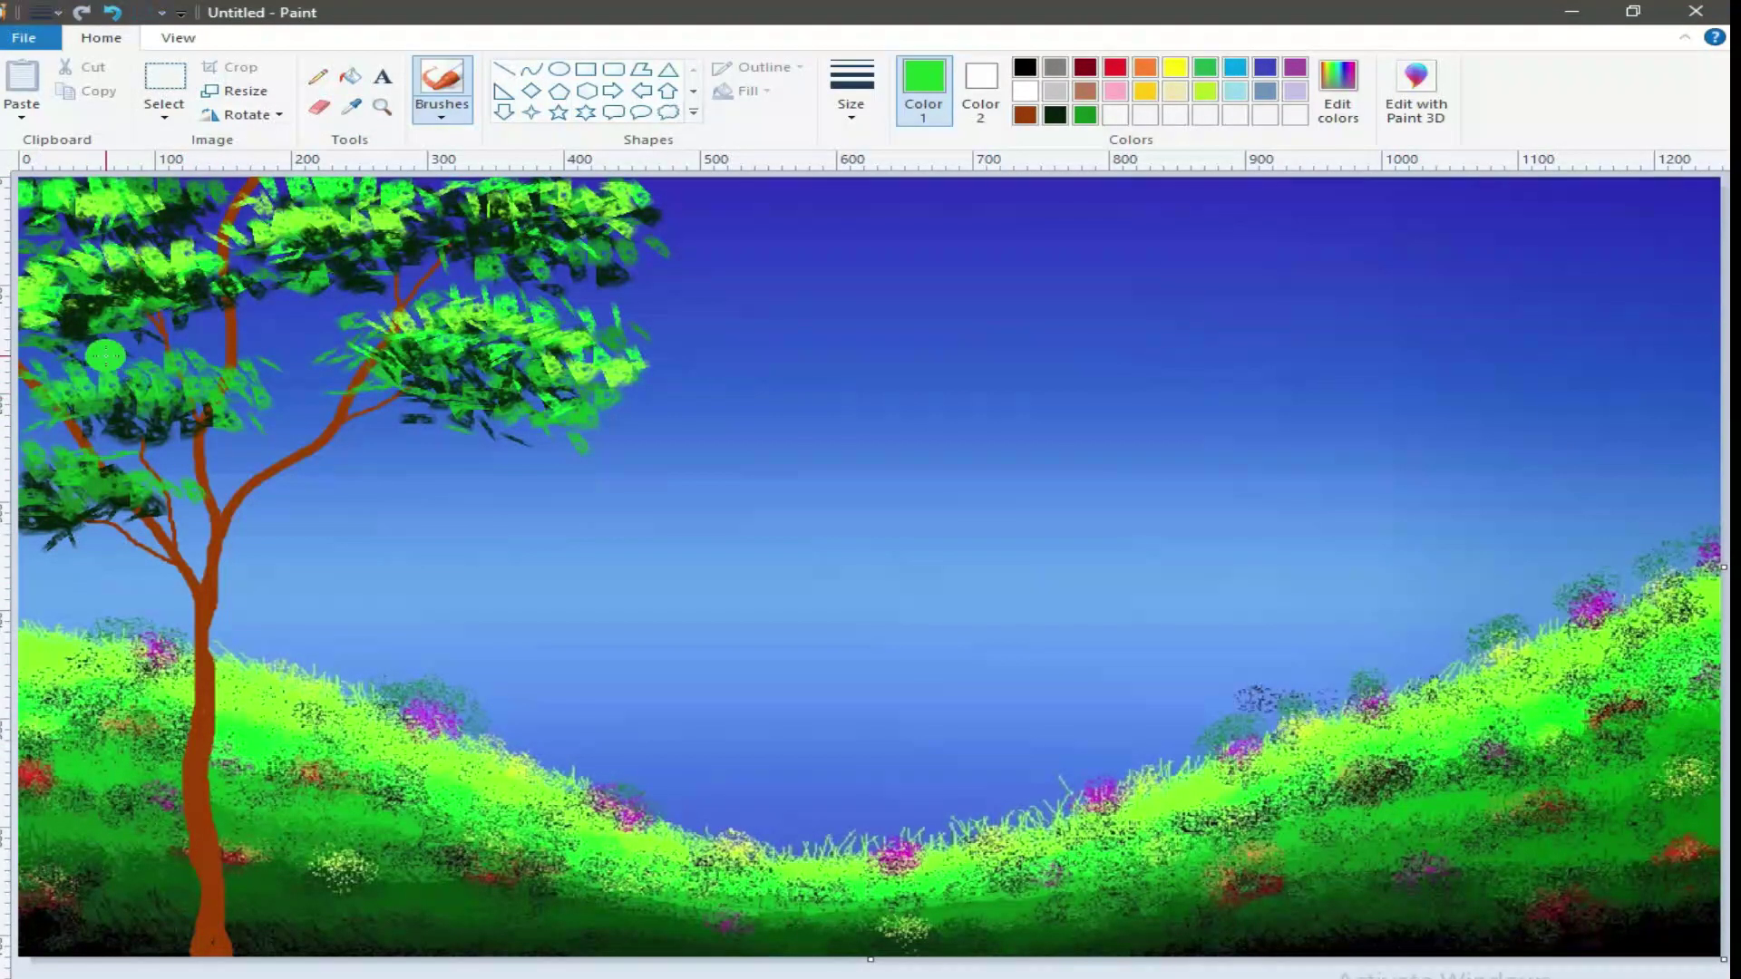
{"action": "mouse_move", "coordinate": [152, 358]}
{"action": "left_mouse_down"}
{"action": "mouse_move", "coordinate": [240, 390]}
{"action": "mouse_move", "coordinate": [181, 396]}
{"action": "left_mouse_up"}
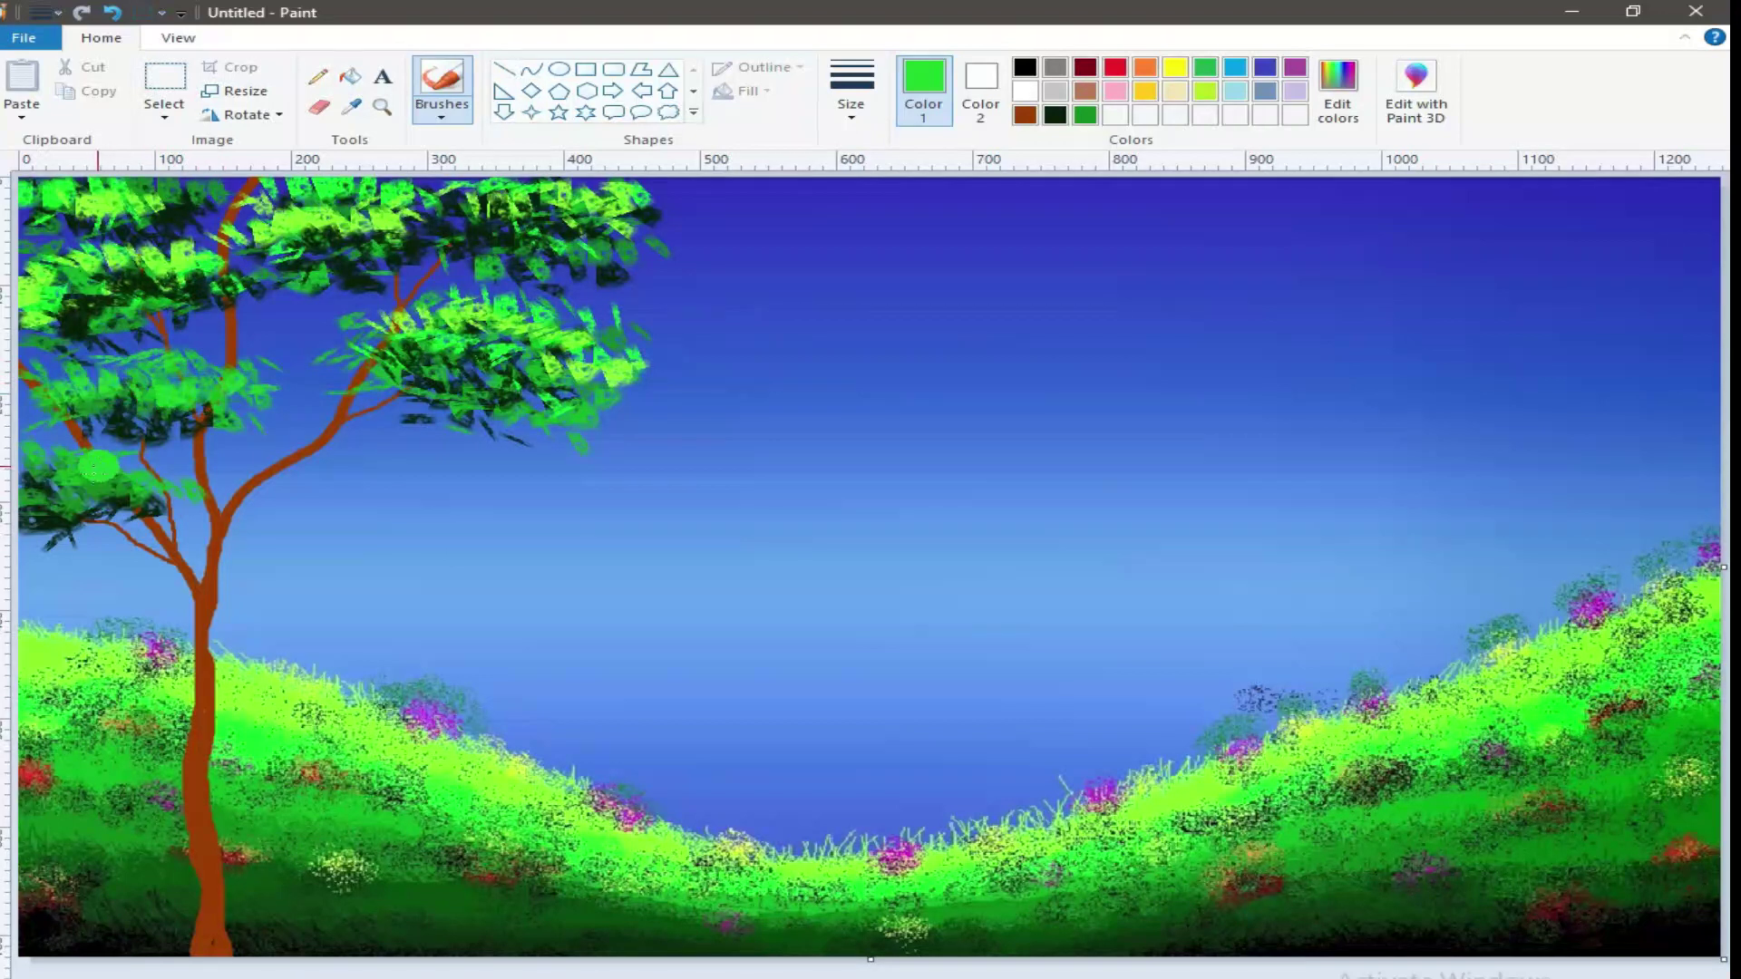
{"action": "mouse_move", "coordinate": [26, 485]}
{"action": "left_mouse_down"}
{"action": "mouse_move", "coordinate": [178, 460]}
{"action": "mouse_move", "coordinate": [20, 454]}
{"action": "left_mouse_up"}
Sample the yellow-green near the hill's crest and dab highlights over the upper of the two lower left clusters and its outer edge.
{"action": "left_click", "coordinate": [351, 107]}
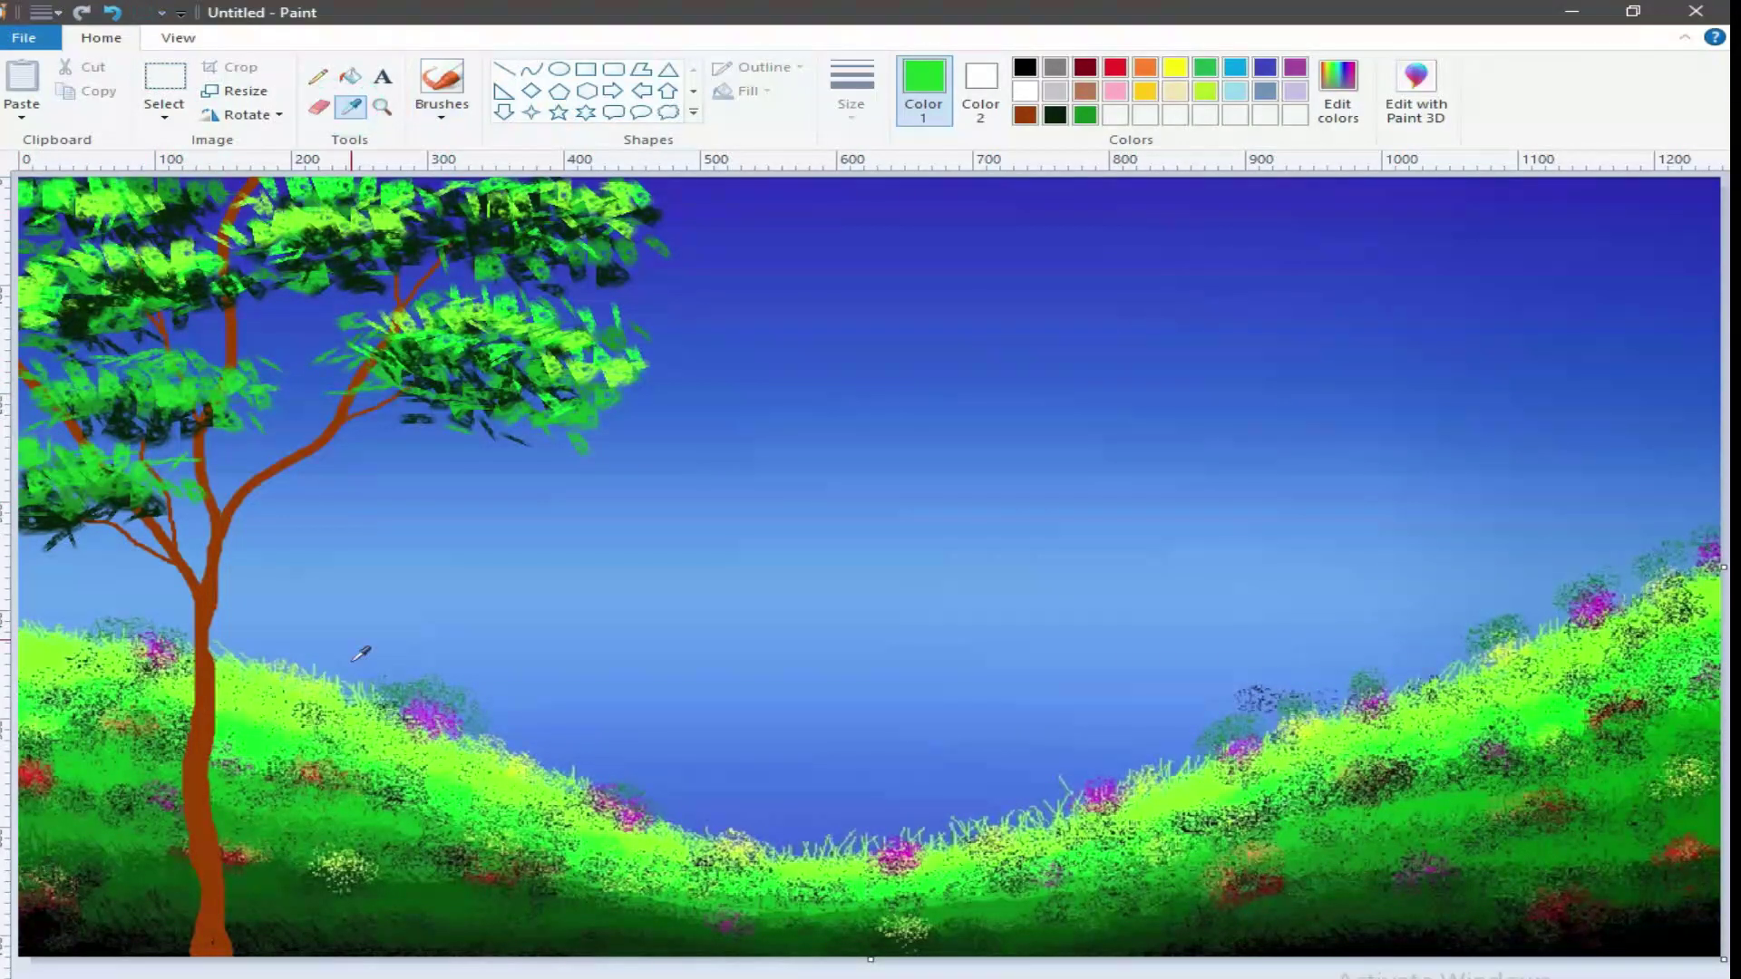
{"action": "left_click", "coordinate": [269, 711]}
{"action": "mouse_move", "coordinate": [227, 346]}
{"action": "left_mouse_down"}
{"action": "mouse_move", "coordinate": [100, 369]}
{"action": "mouse_move", "coordinate": [157, 381]}
{"action": "left_mouse_up"}
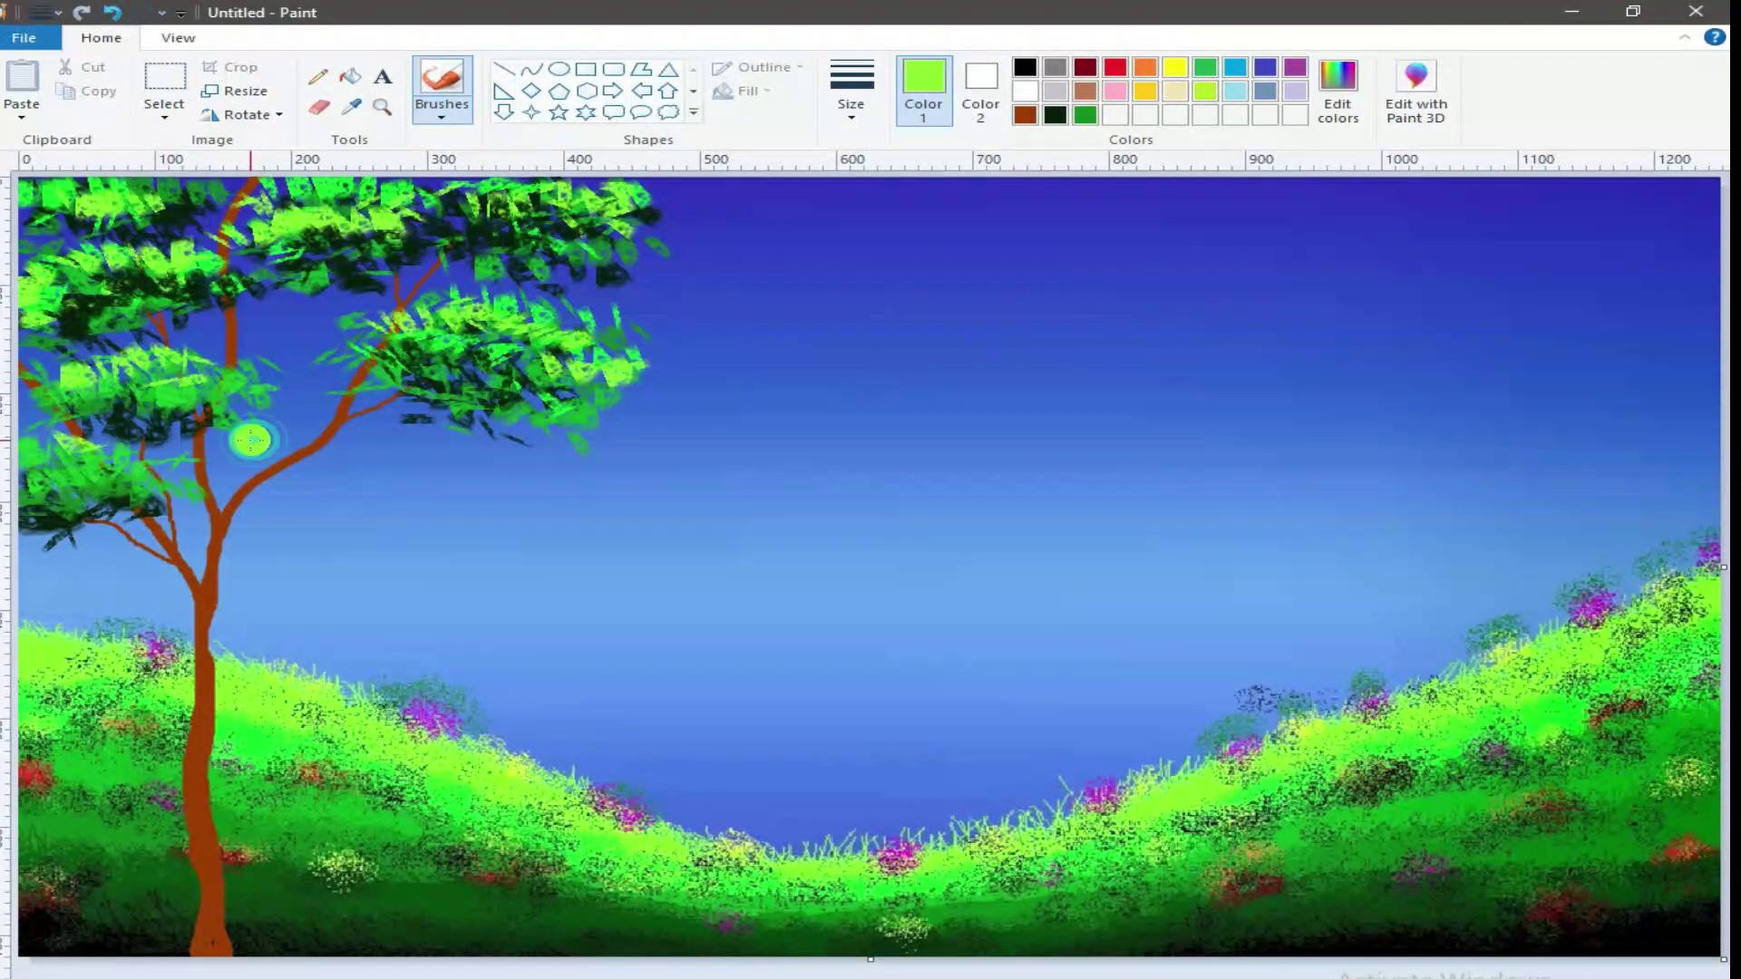
{"action": "mouse_move", "coordinate": [299, 412]}
{"action": "left_mouse_down"}
{"action": "mouse_move", "coordinate": [256, 403]}
{"action": "mouse_move", "coordinate": [285, 360]}
{"action": "mouse_move", "coordinate": [266, 366]}
{"action": "mouse_move", "coordinate": [274, 432]}
{"action": "mouse_move", "coordinate": [228, 349]}
{"action": "left_mouse_up"}
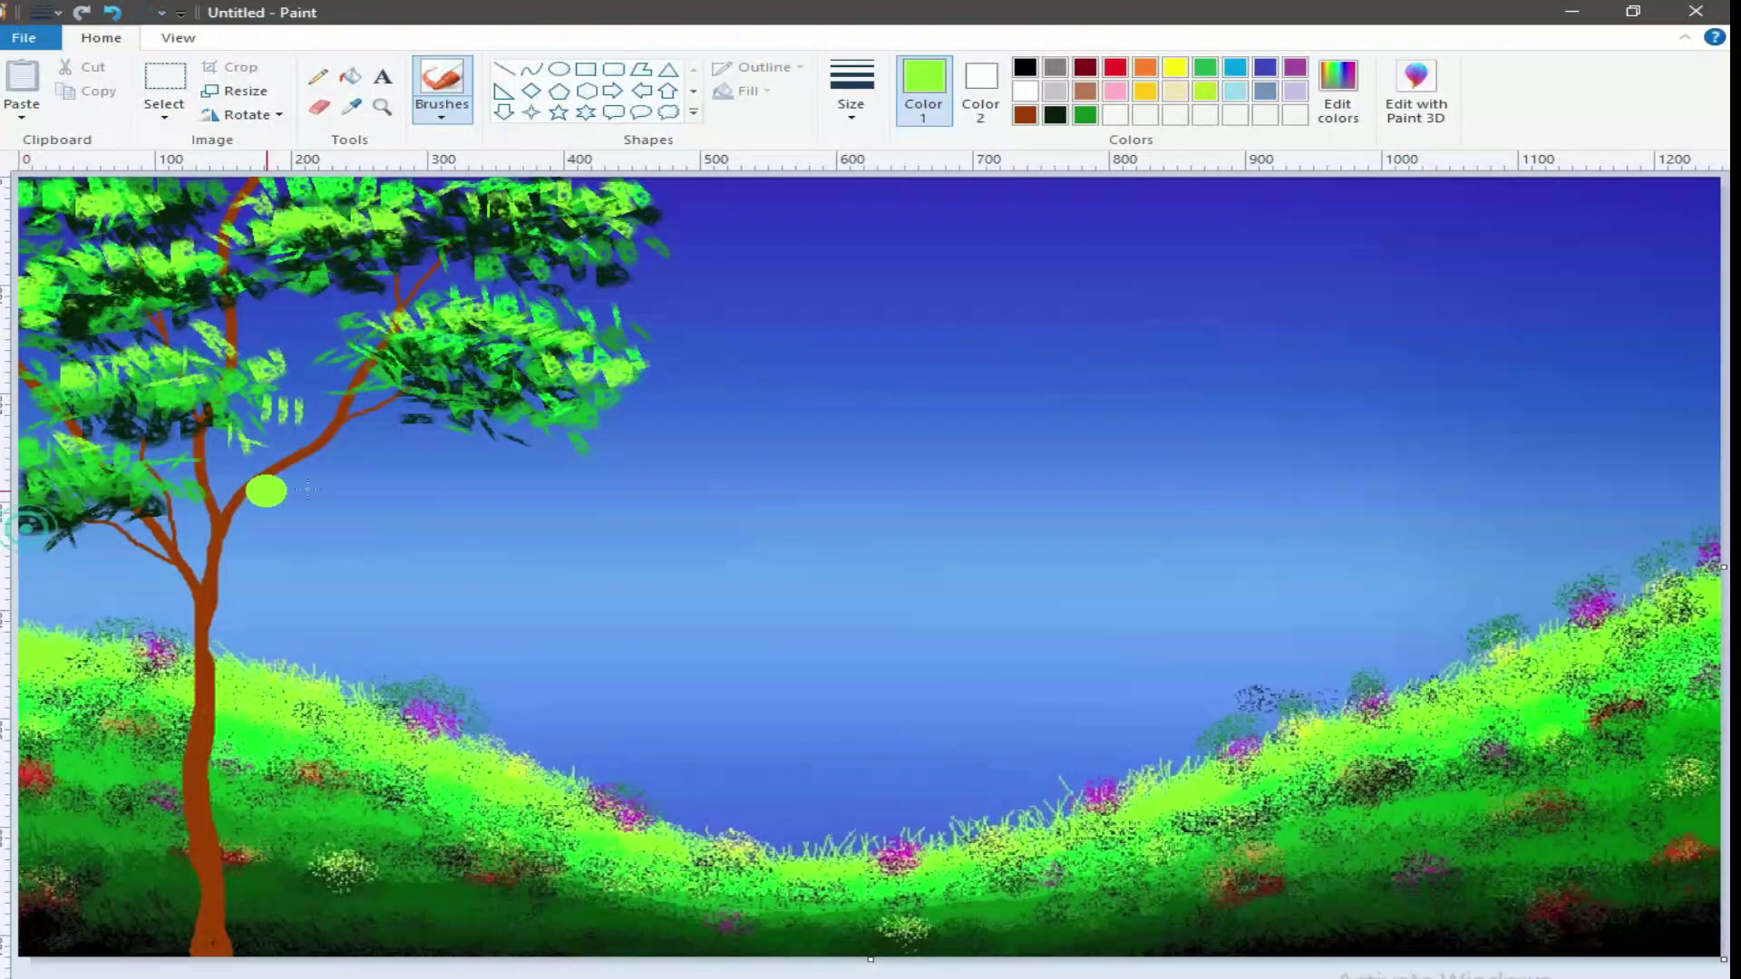
Dab yellow-green highlights at the outer end of the right leaf cluster and undo the stray dabs beyond its edge.
{"action": "mouse_move", "coordinate": [637, 419]}
{"action": "left_mouse_down"}
{"action": "mouse_move", "coordinate": [573, 405]}
{"action": "mouse_move", "coordinate": [638, 400]}
{"action": "mouse_move", "coordinate": [620, 389]}
{"action": "mouse_move", "coordinate": [660, 370]}
{"action": "left_mouse_up"}
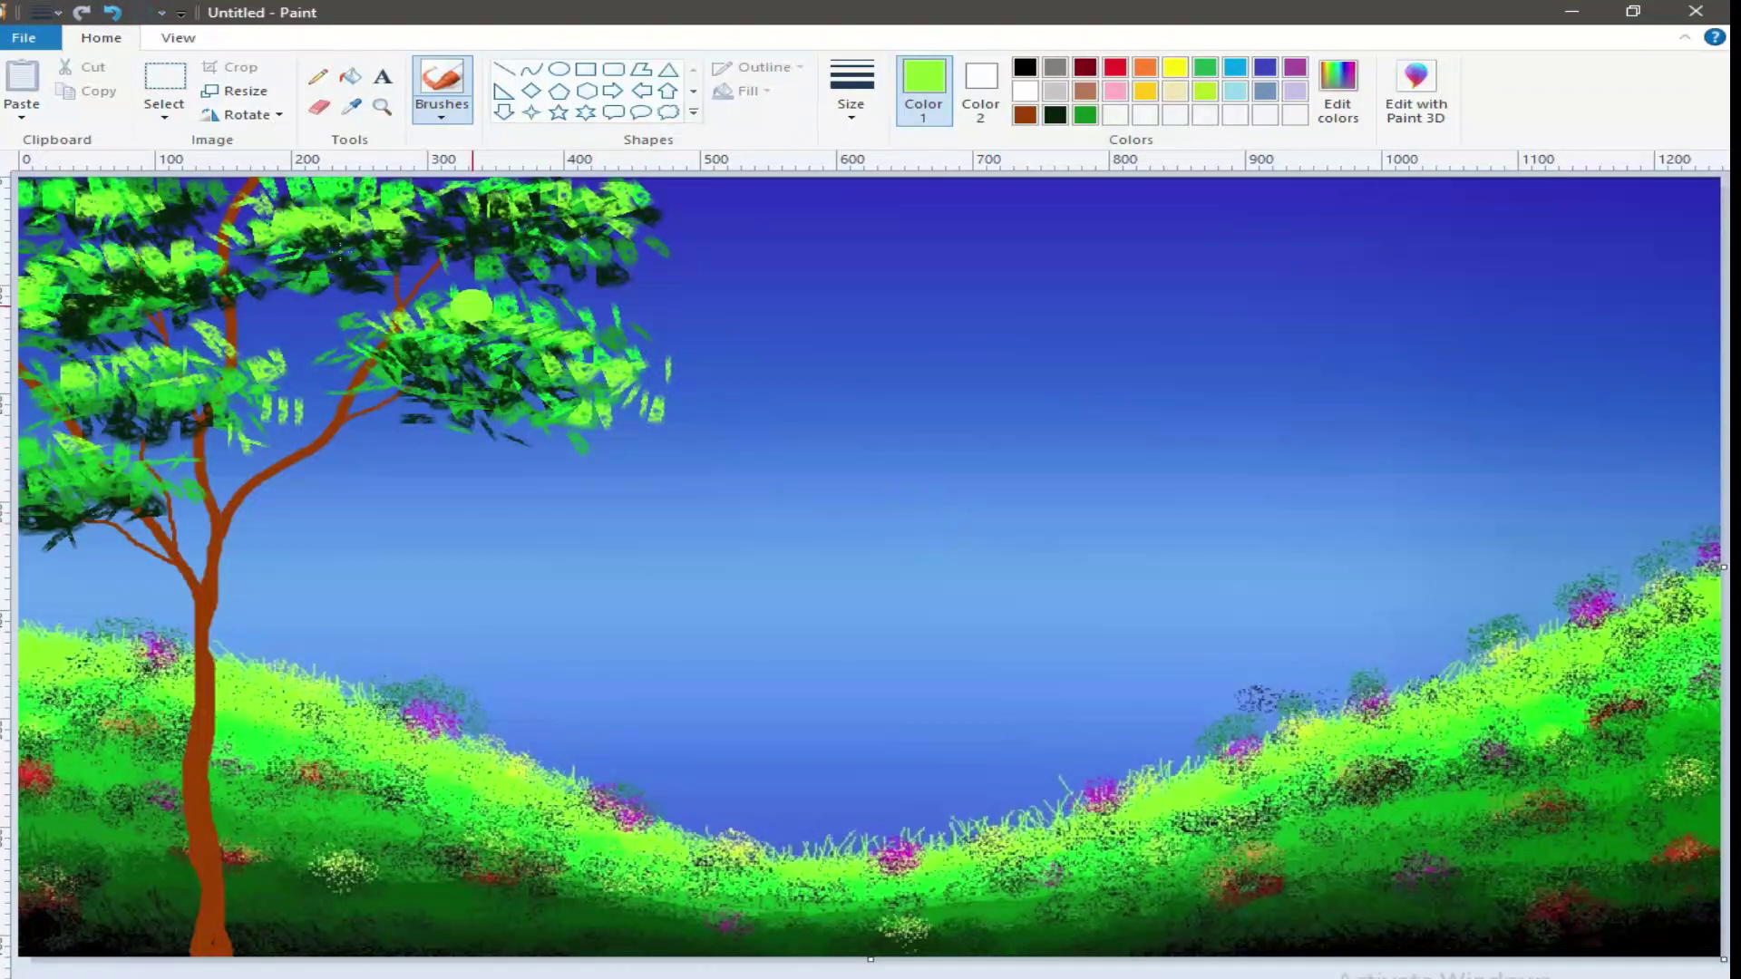
{"action": "left_click", "coordinate": [112, 14]}
{"action": "left_click", "coordinate": [113, 14]}
{"action": "left_click", "coordinate": [117, 11]}
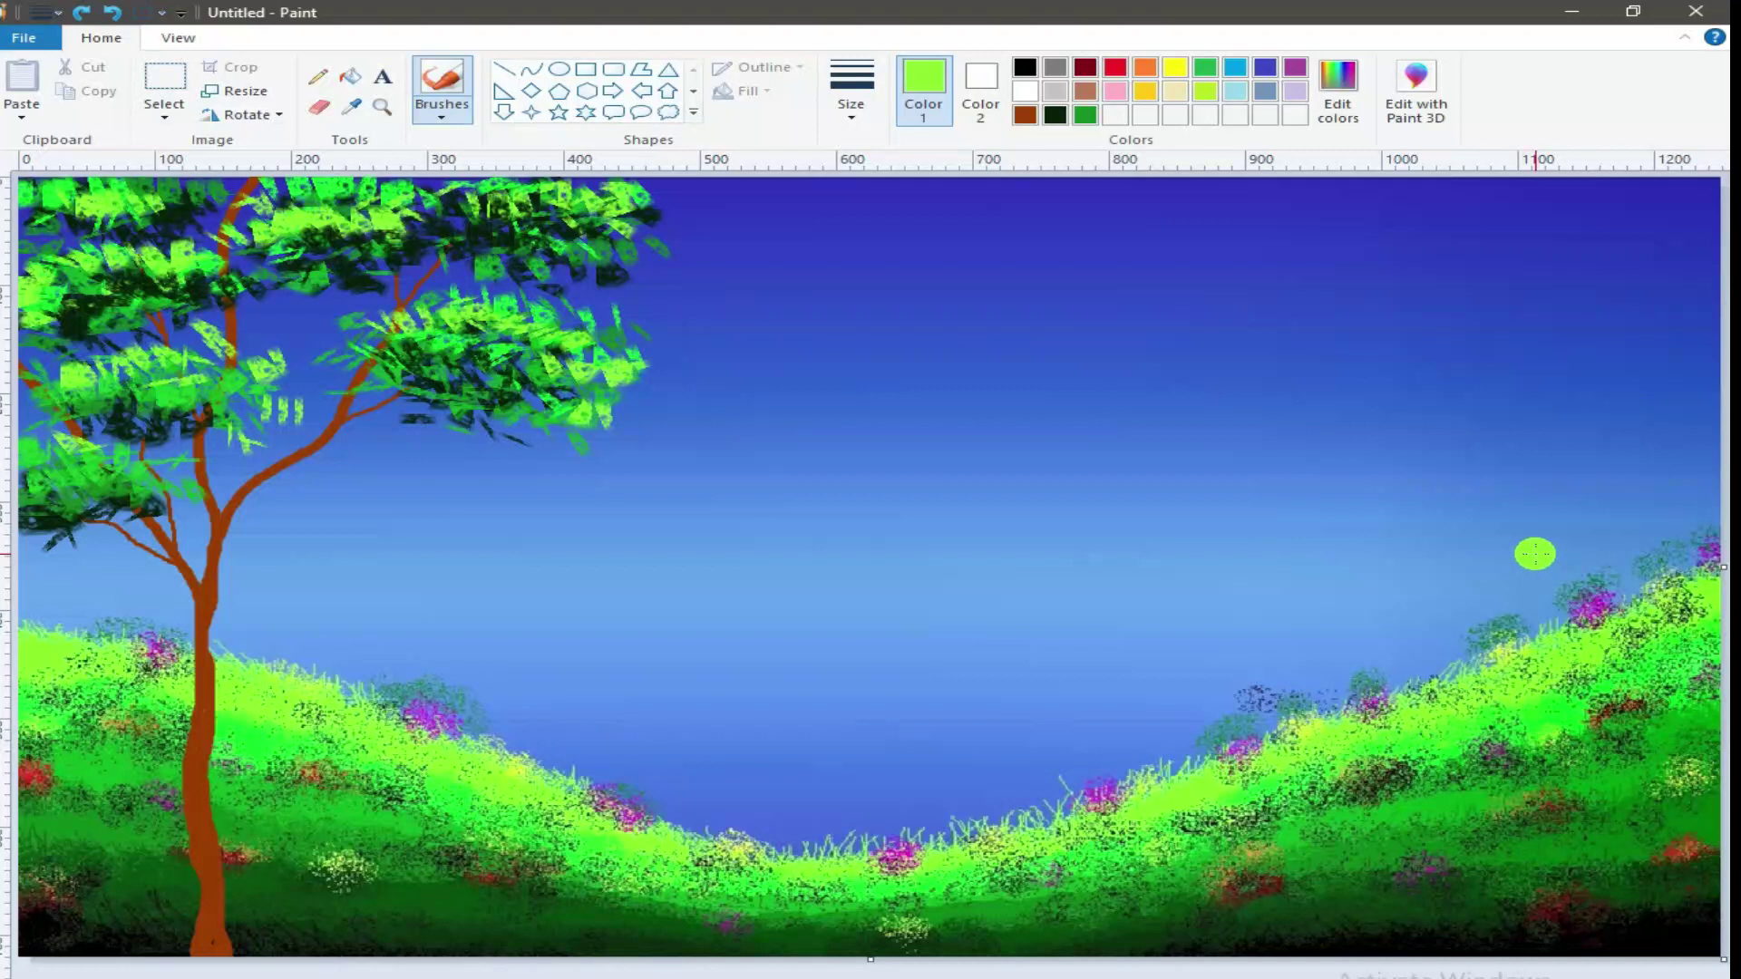
Mix a light orange from the custom brown with red 255, green 140 and blue 64.
{"action": "left_click", "coordinate": [1025, 115]}
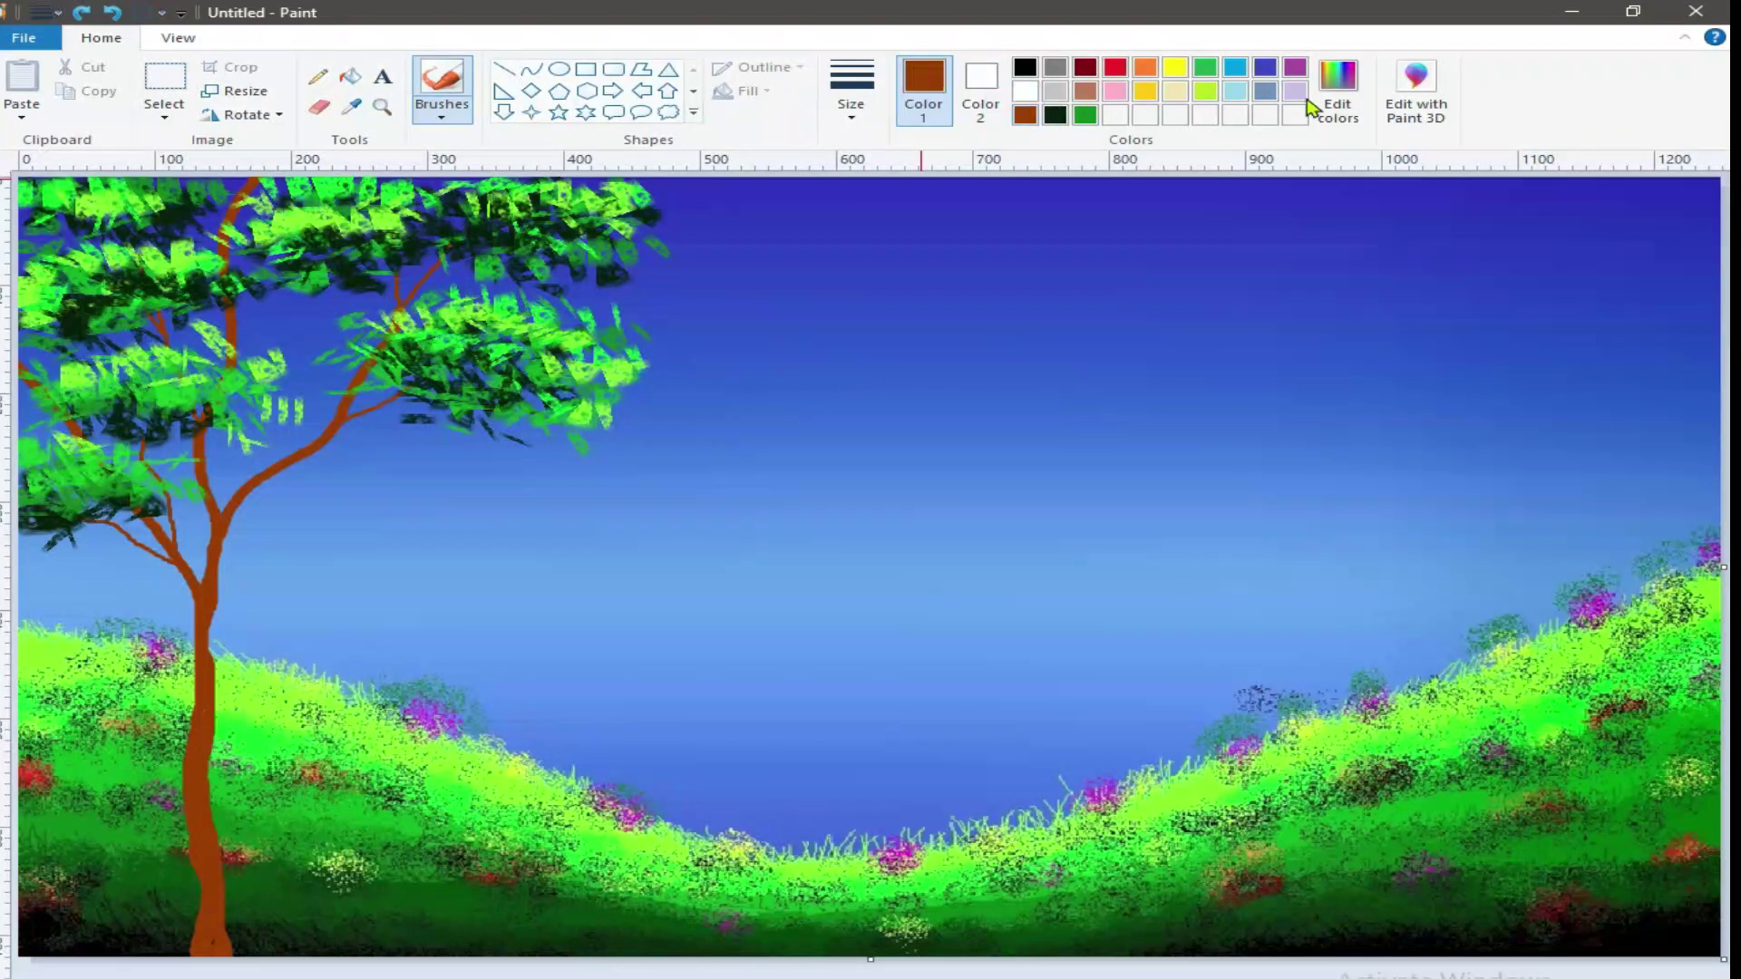
{"action": "left_click", "coordinate": [1338, 90]}
{"action": "left_click", "coordinate": [1141, 495]}
{"action": "left_click_drag", "start_coordinate": [1146, 467], "coordinate": [1147, 453]}
{"action": "left_click", "coordinate": [1144, 473]}
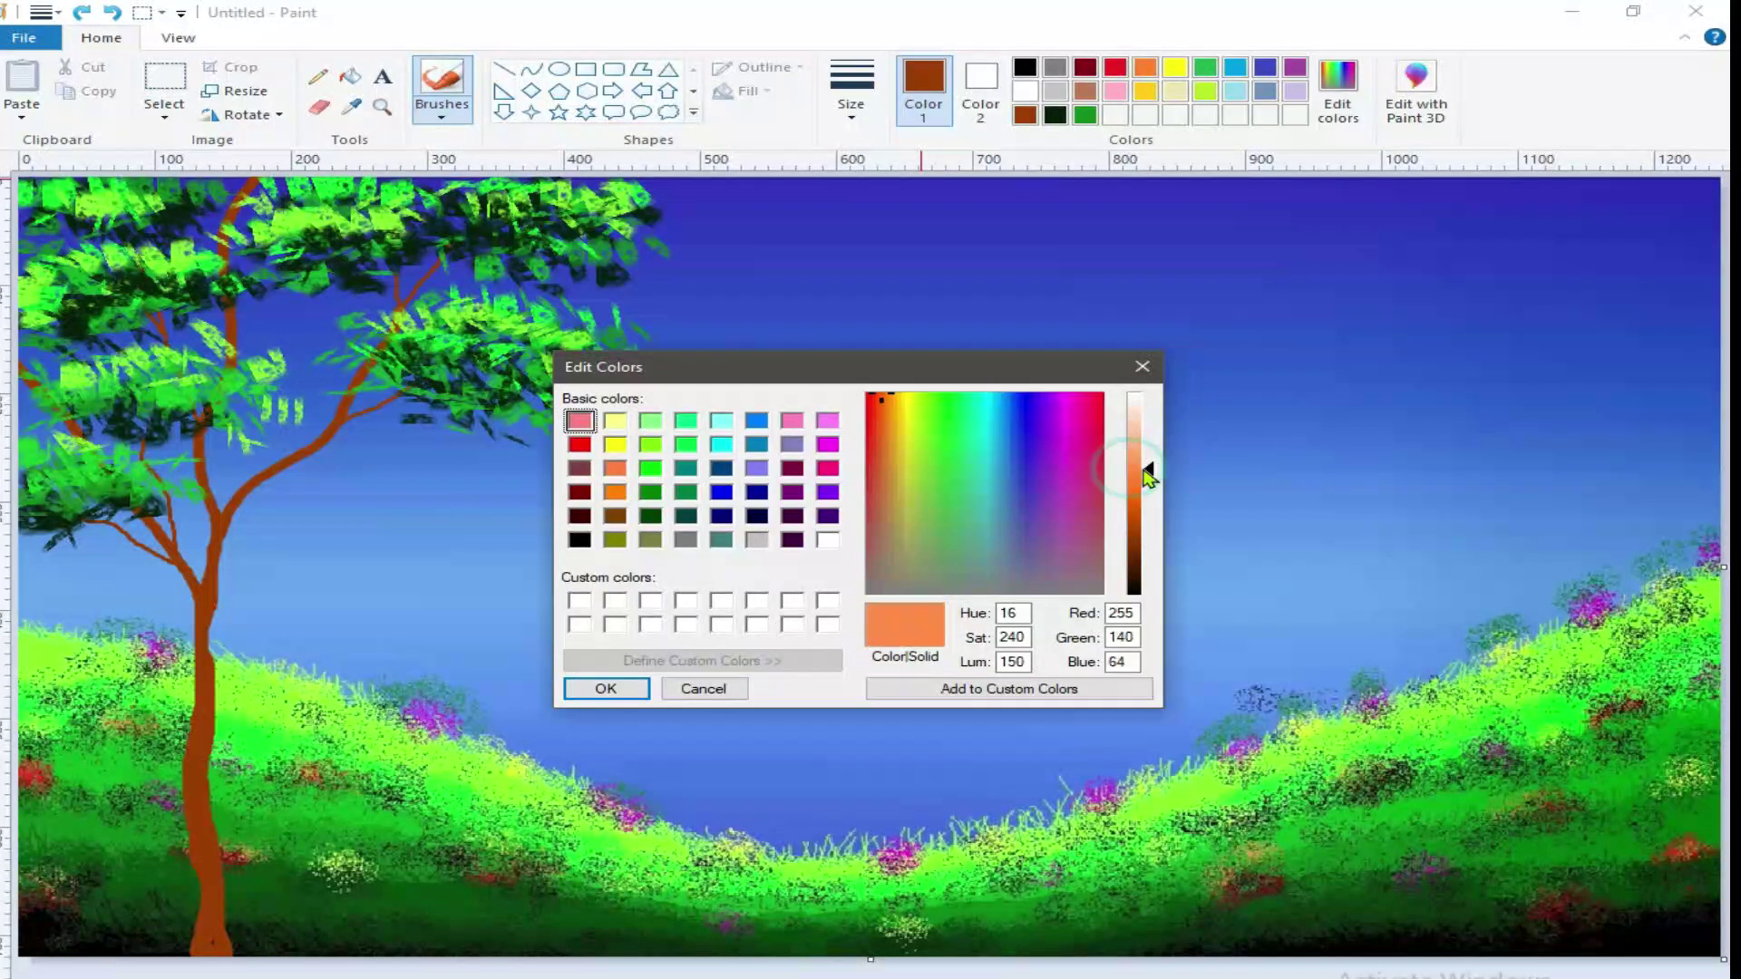
{"action": "left_click", "coordinate": [606, 688]}
Paint light orange bark texture on the lower left branch and down the trunk with the Crayon brush at its thinnest size.
{"action": "left_click", "coordinate": [443, 114]}
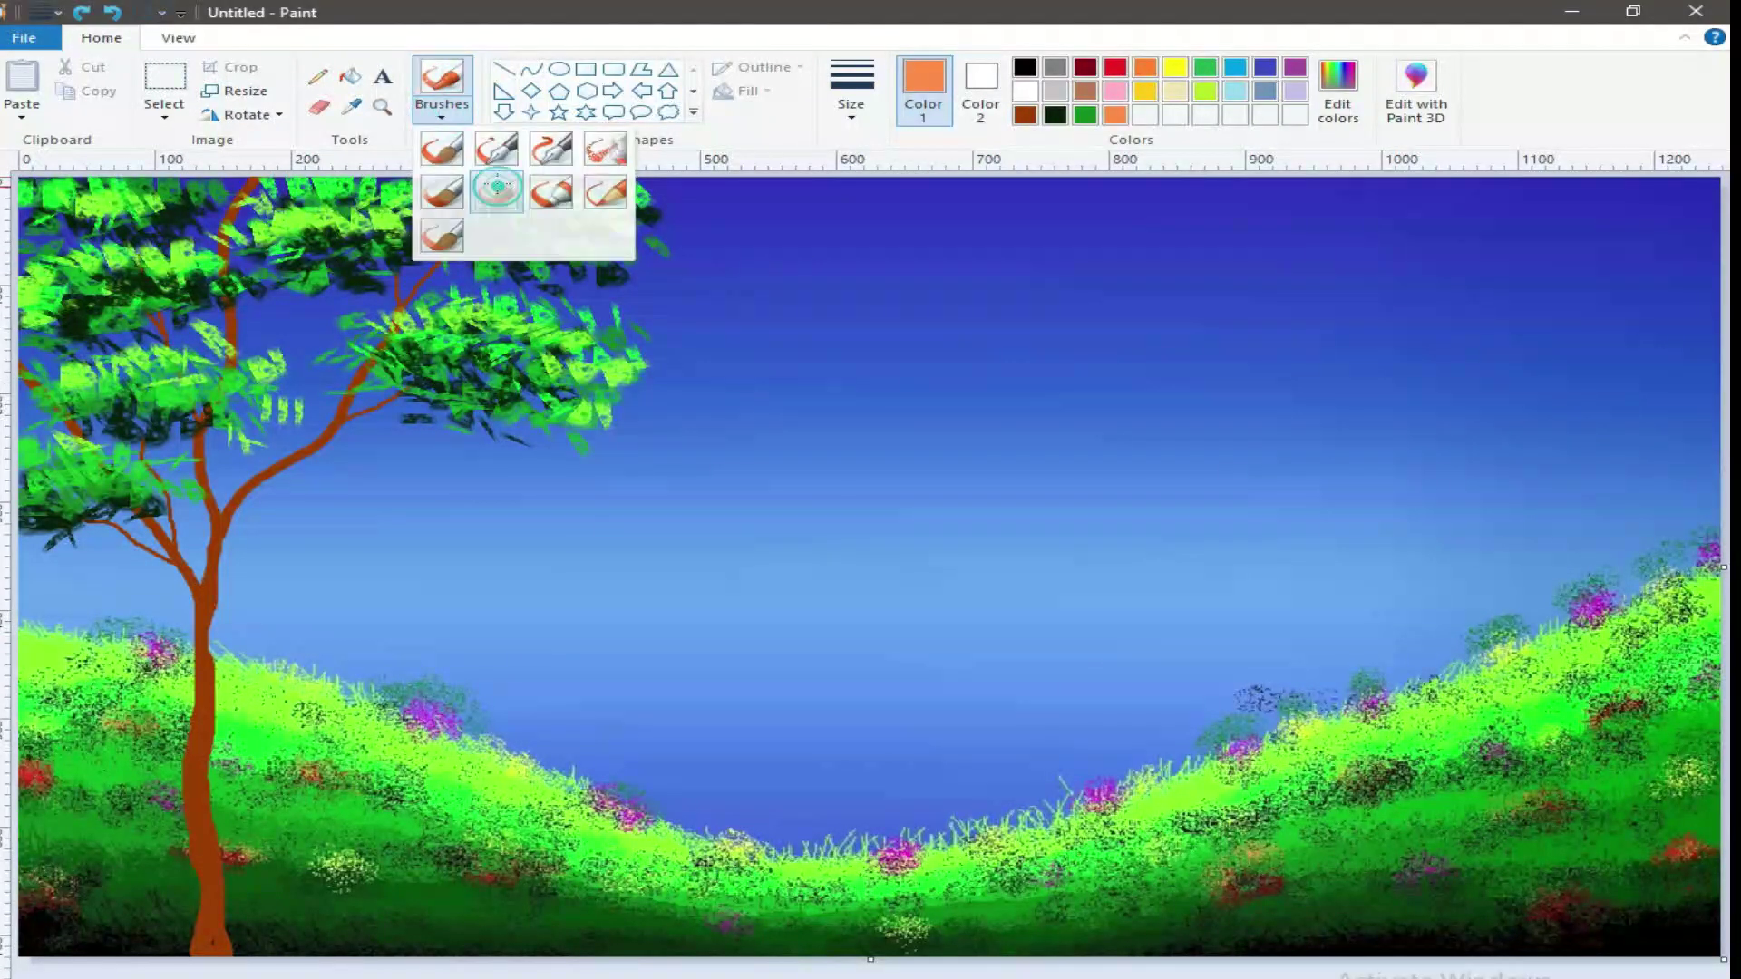
{"action": "left_click", "coordinate": [496, 191]}
{"action": "left_click", "coordinate": [850, 109]}
{"action": "left_click", "coordinate": [857, 154]}
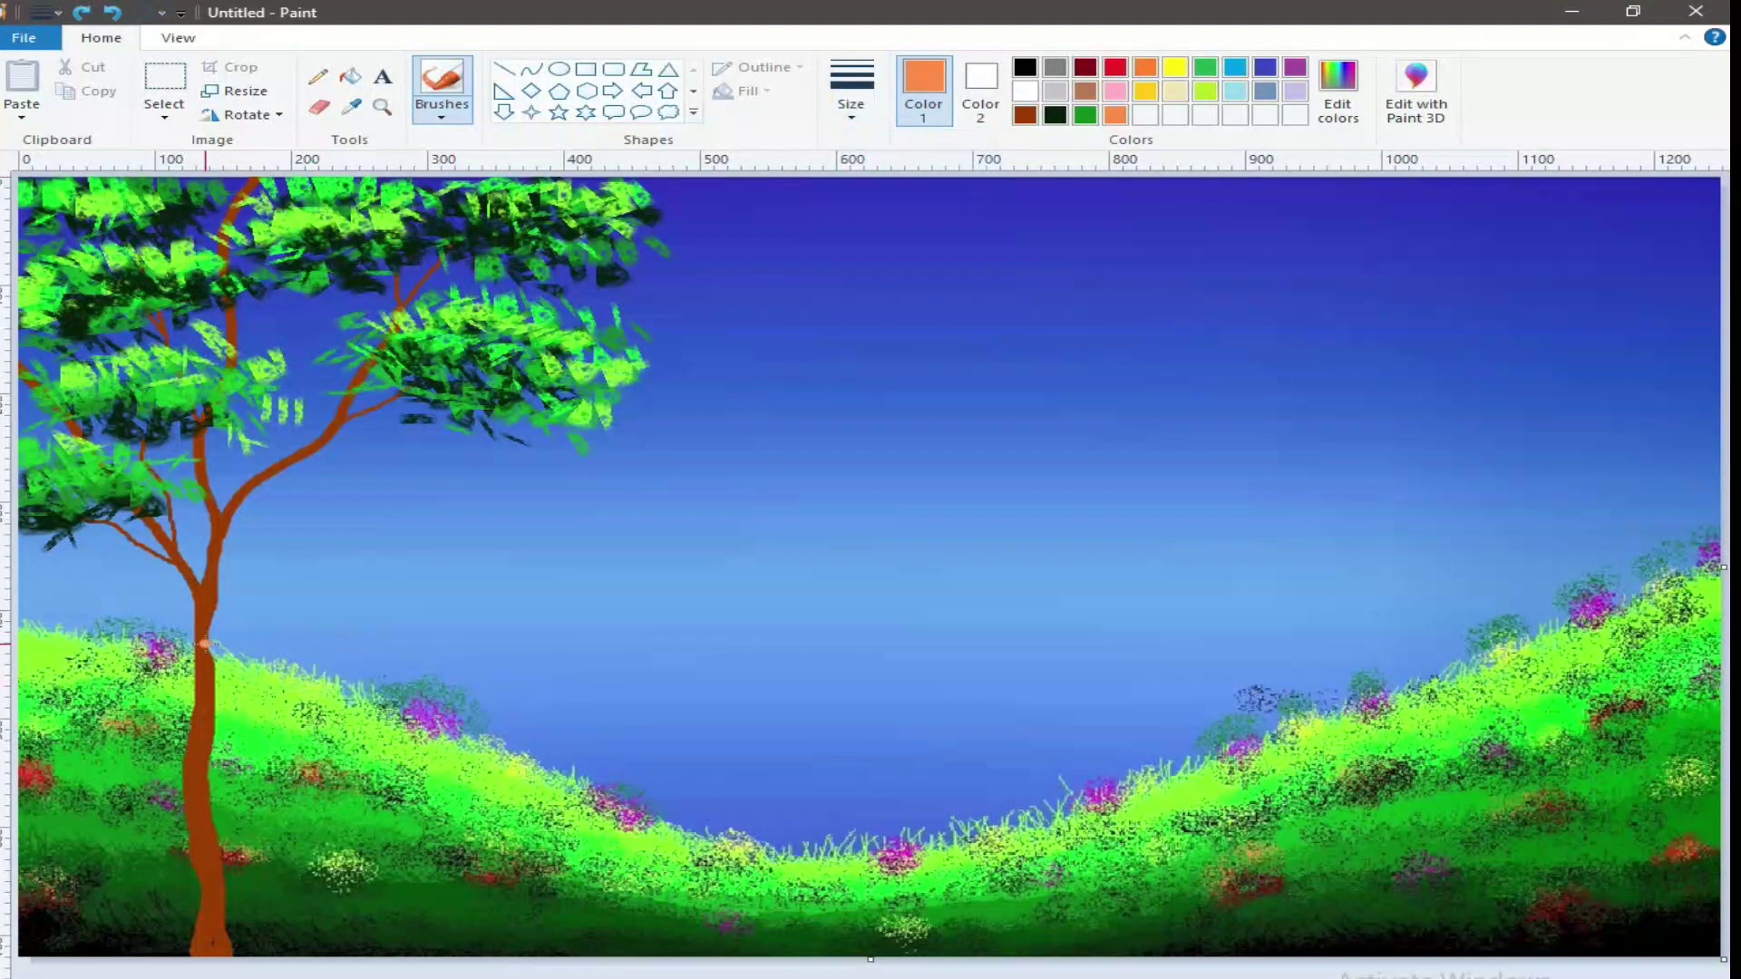
{"action": "left_click_drag", "start_coordinate": [154, 528], "coordinate": [159, 533]}
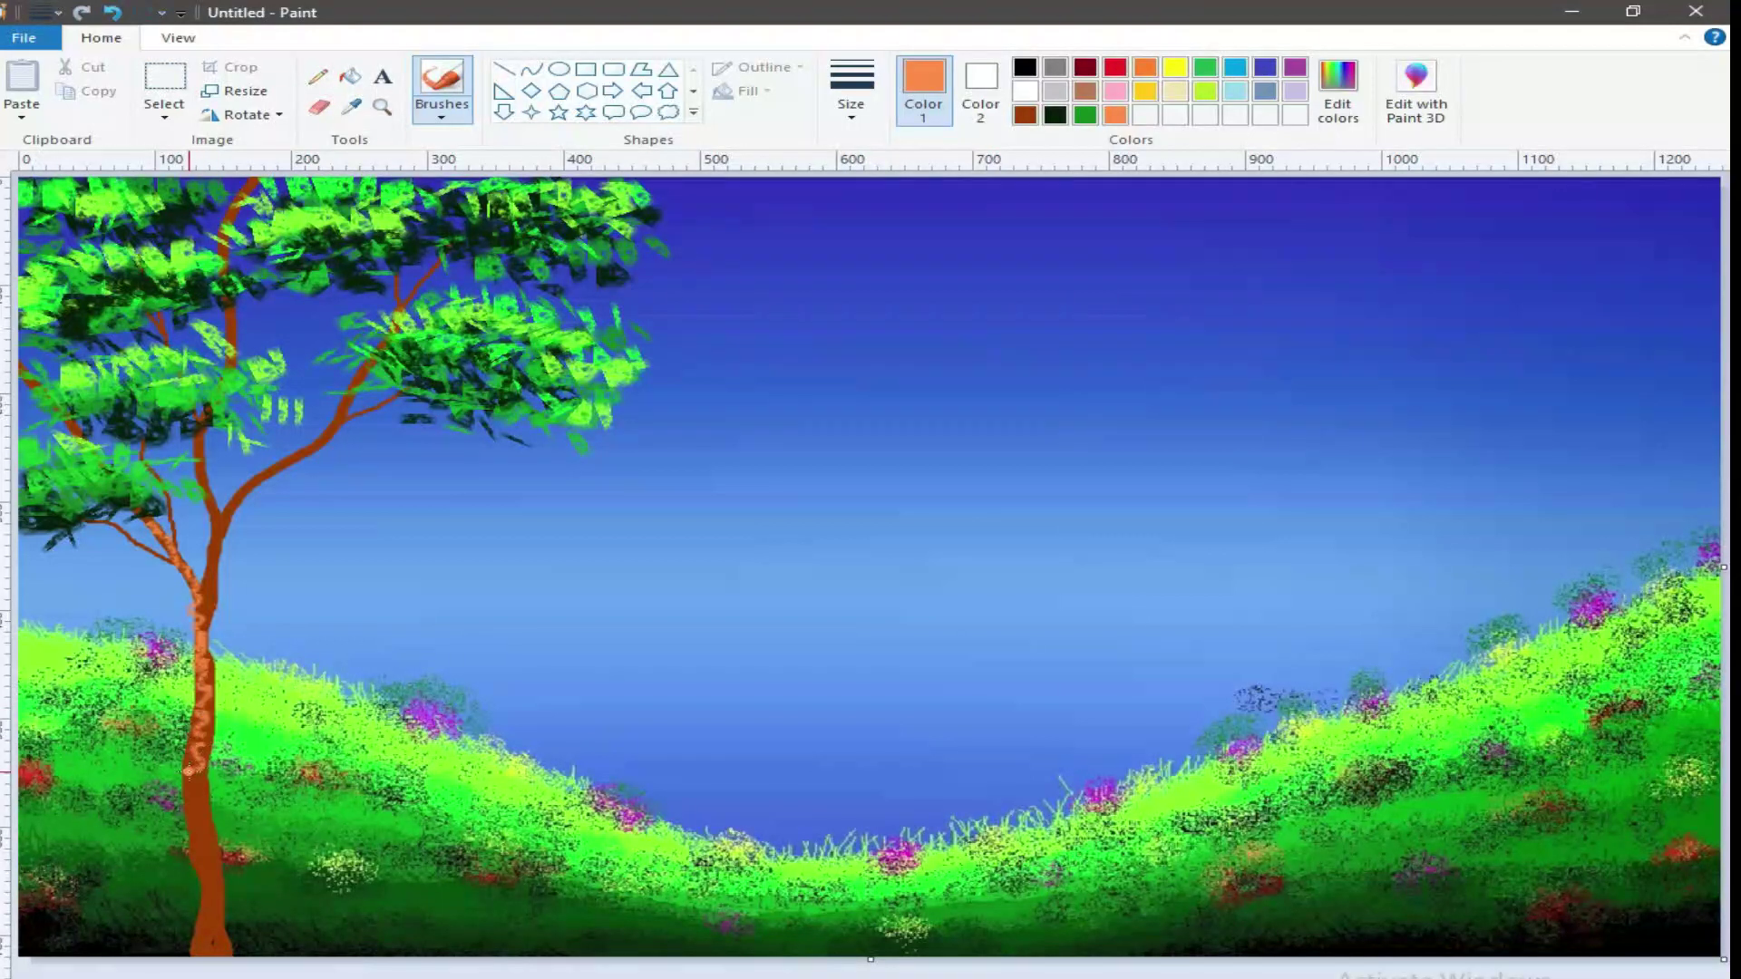
{"action": "left_click_drag", "start_coordinate": [196, 824], "coordinate": [212, 810]}
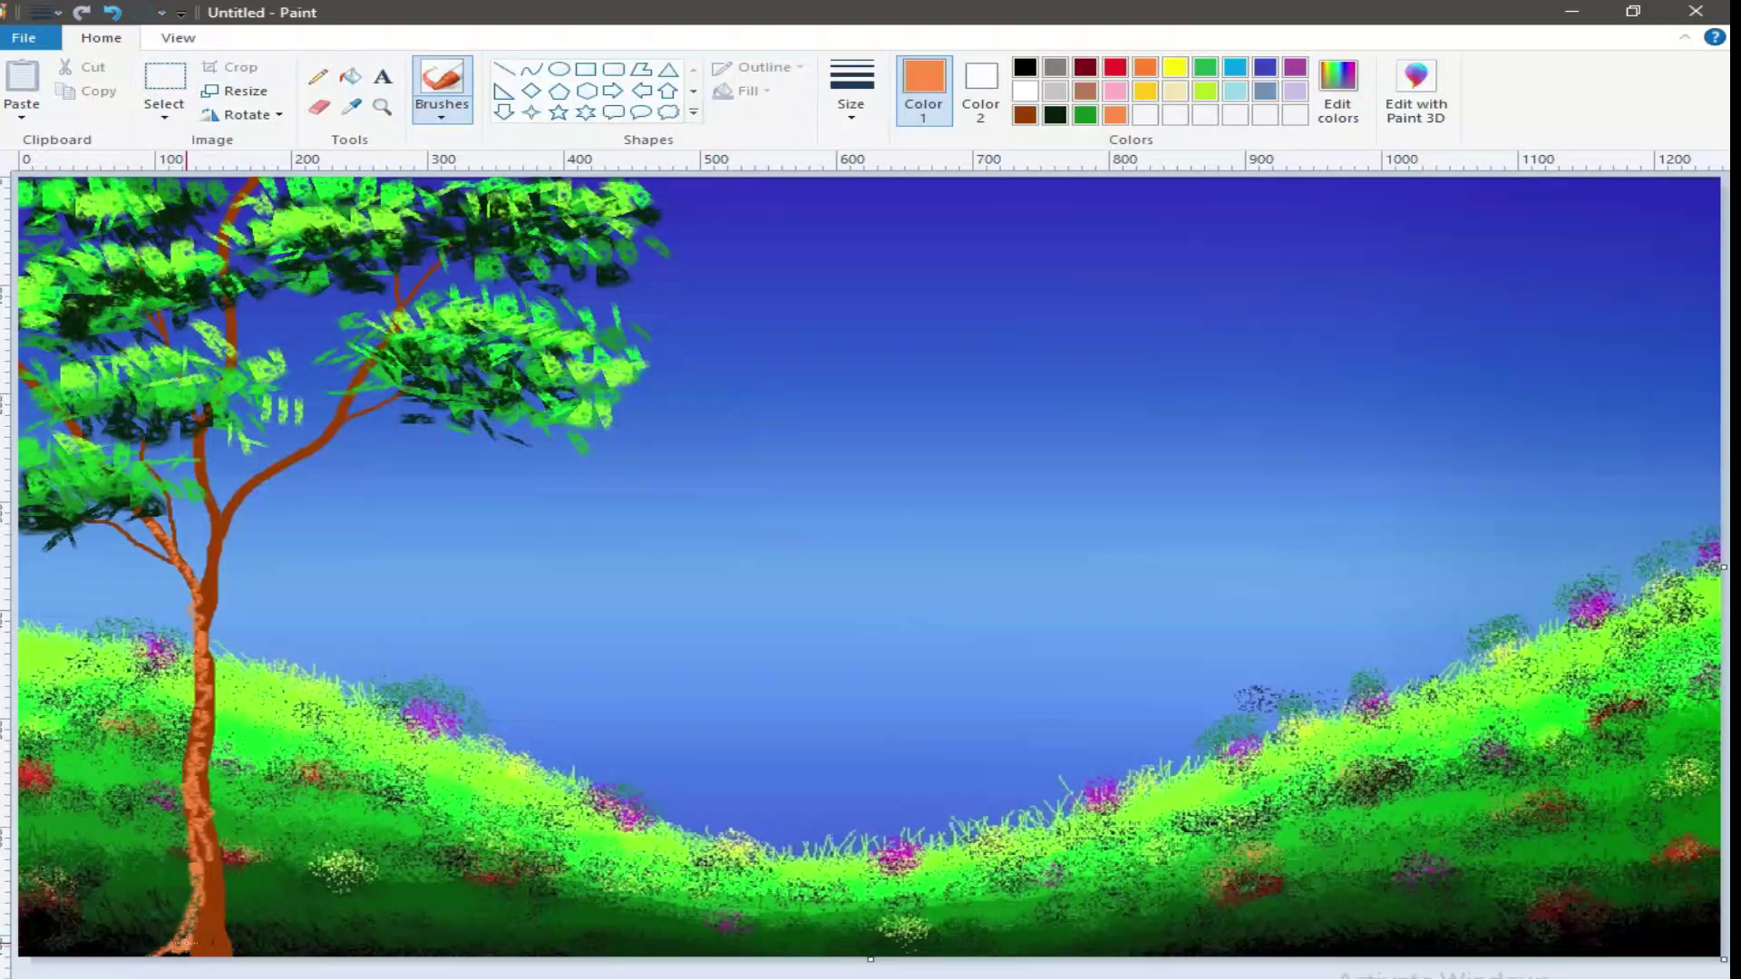
Paint flared light orange roots at the trunk's base and extend the bark texture up the centre and right branches.
{"action": "mouse_move", "coordinate": [186, 847]}
{"action": "left_mouse_down"}
{"action": "mouse_move", "coordinate": [186, 921]}
{"action": "mouse_move", "coordinate": [143, 954]}
{"action": "left_mouse_up"}
{"action": "left_click_drag", "start_coordinate": [207, 861], "coordinate": [218, 910]}
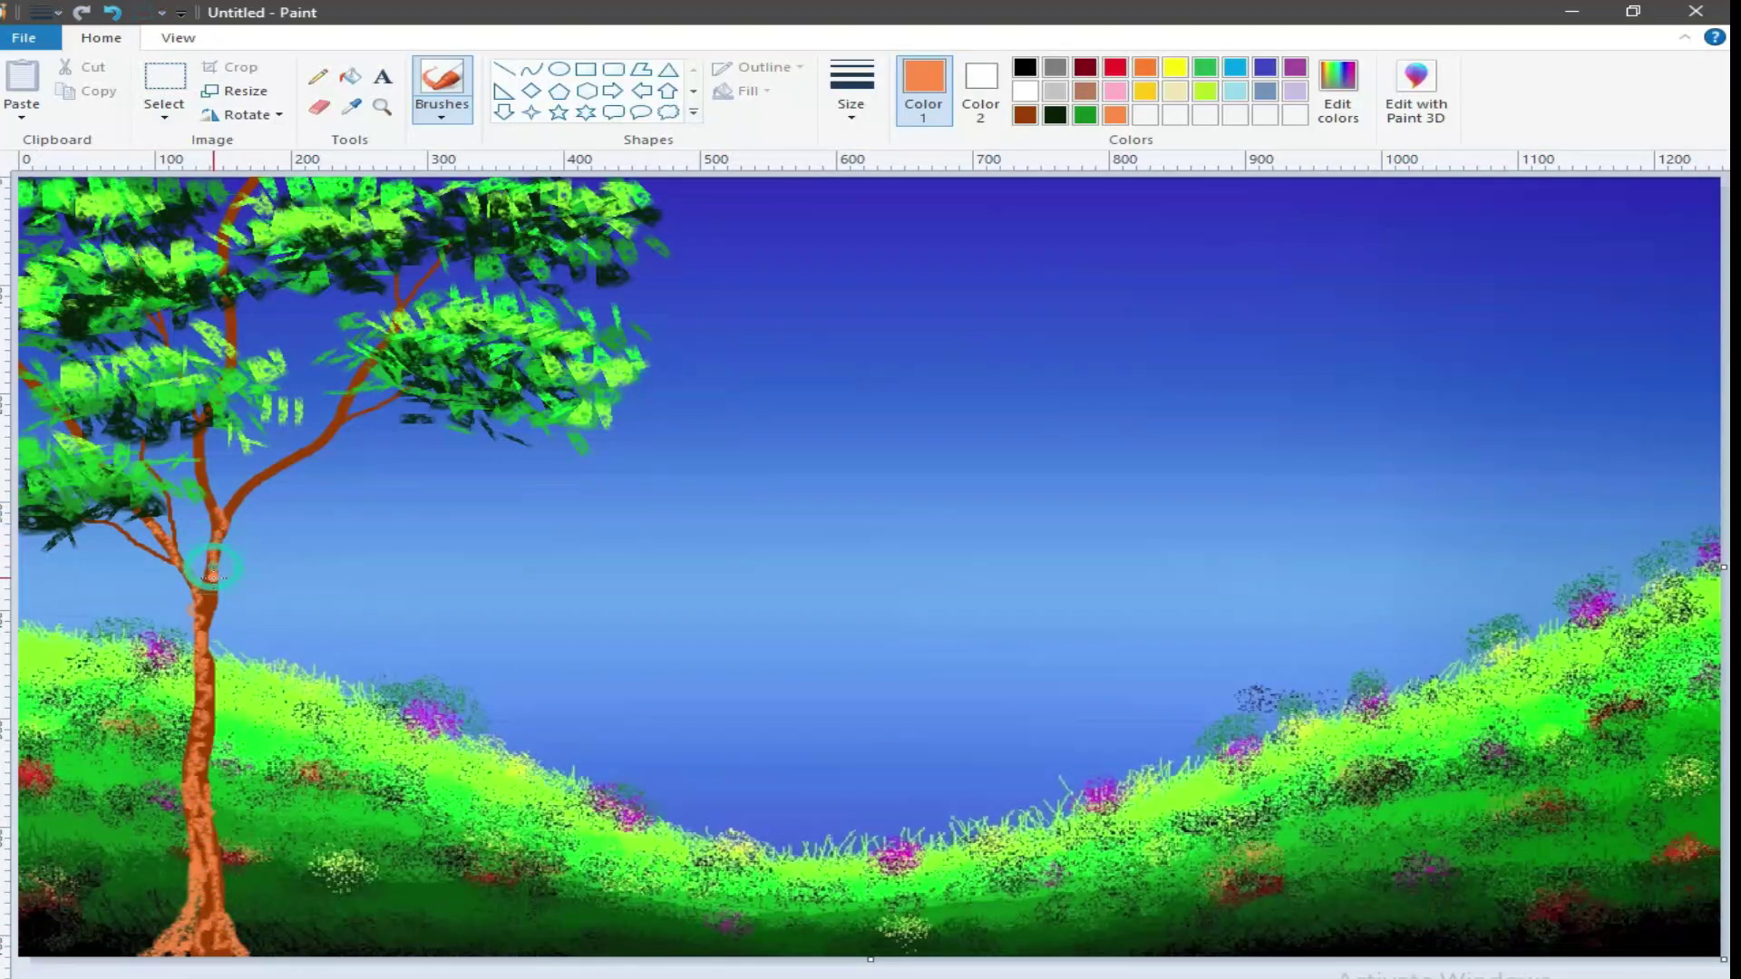
{"action": "left_click_drag", "start_coordinate": [343, 410], "coordinate": [231, 513]}
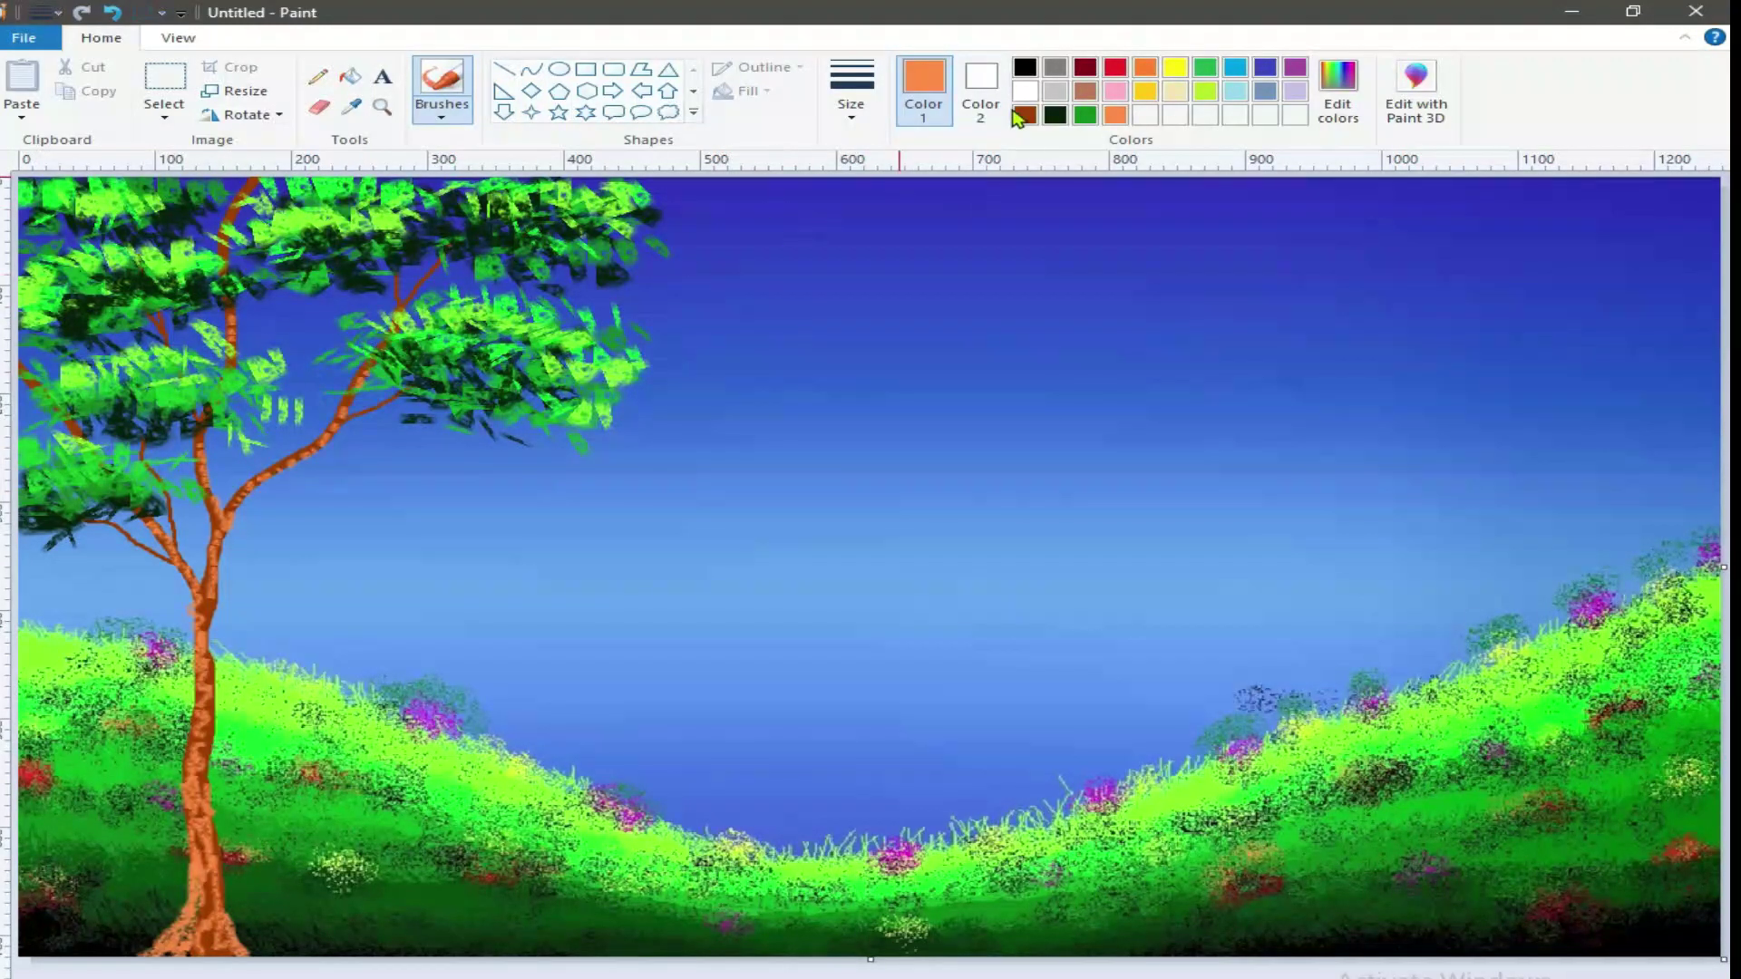
Mix a dark brown from the custom brown with red 111, green 45 and blue 0.
{"action": "left_click", "coordinate": [1019, 116]}
{"action": "left_click", "coordinate": [1338, 91]}
{"action": "left_click_drag", "start_coordinate": [1138, 573], "coordinate": [1147, 555]}
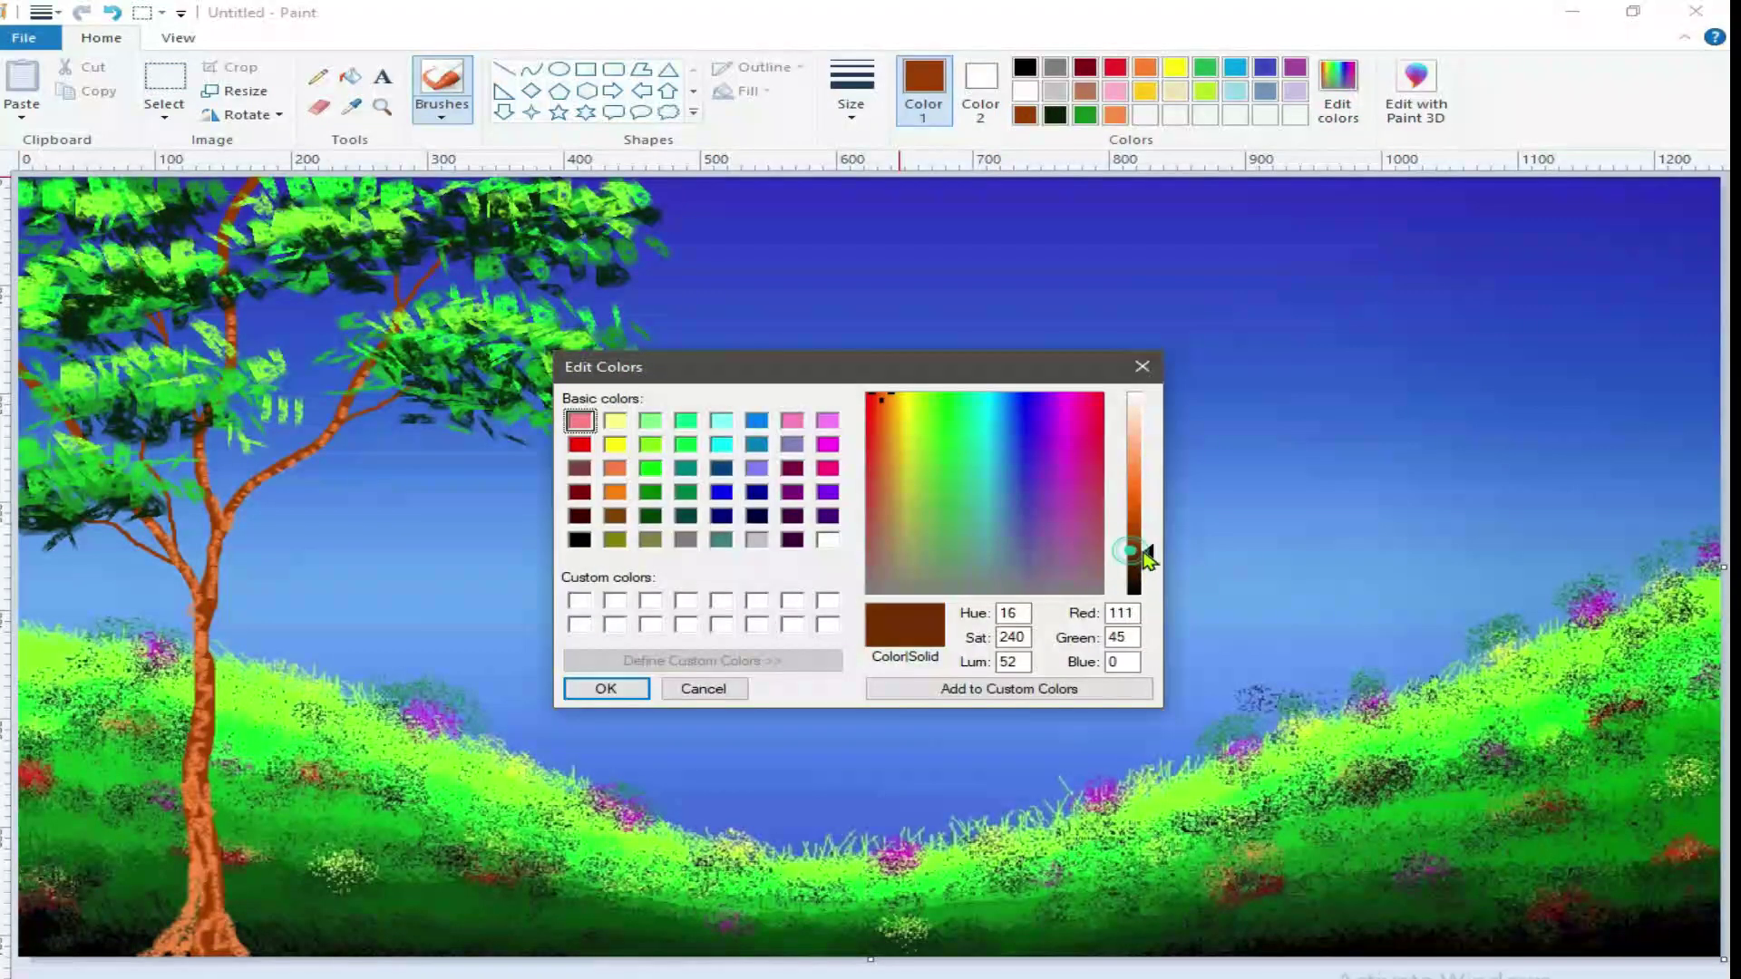
{"action": "left_click", "coordinate": [604, 689]}
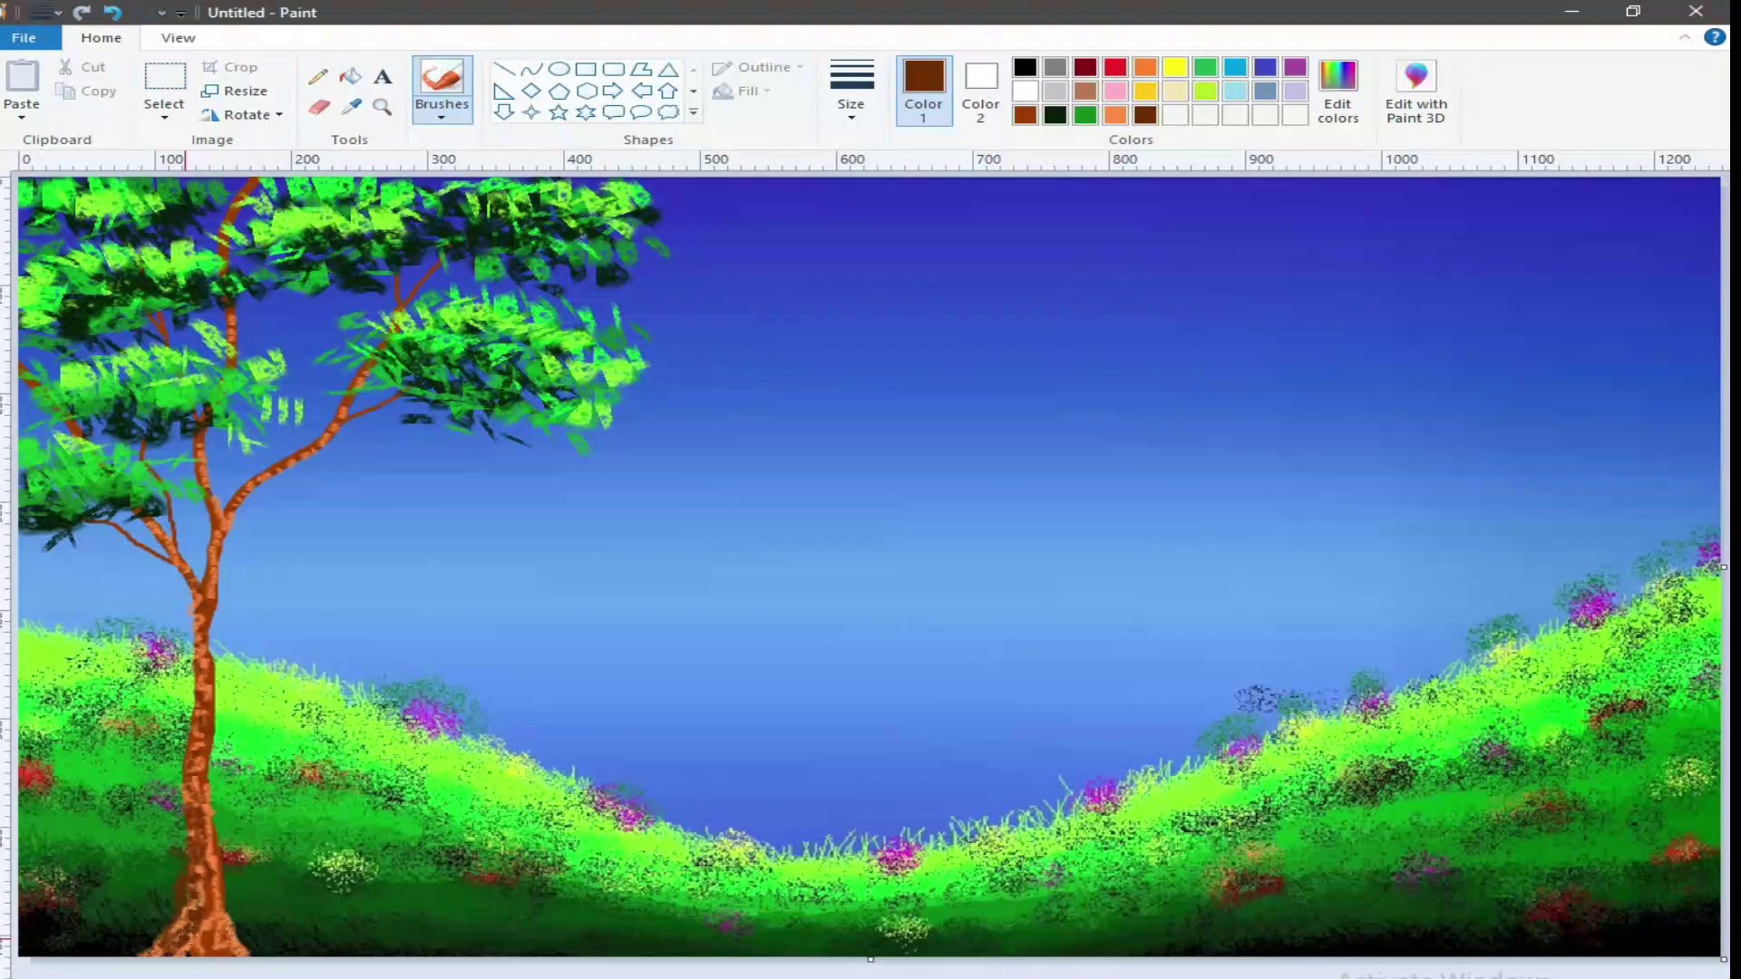
Add dark brown bark shading over the roots, trunk, main branches and the side twigs.
{"action": "left_click_drag", "start_coordinate": [215, 876], "coordinate": [230, 936]}
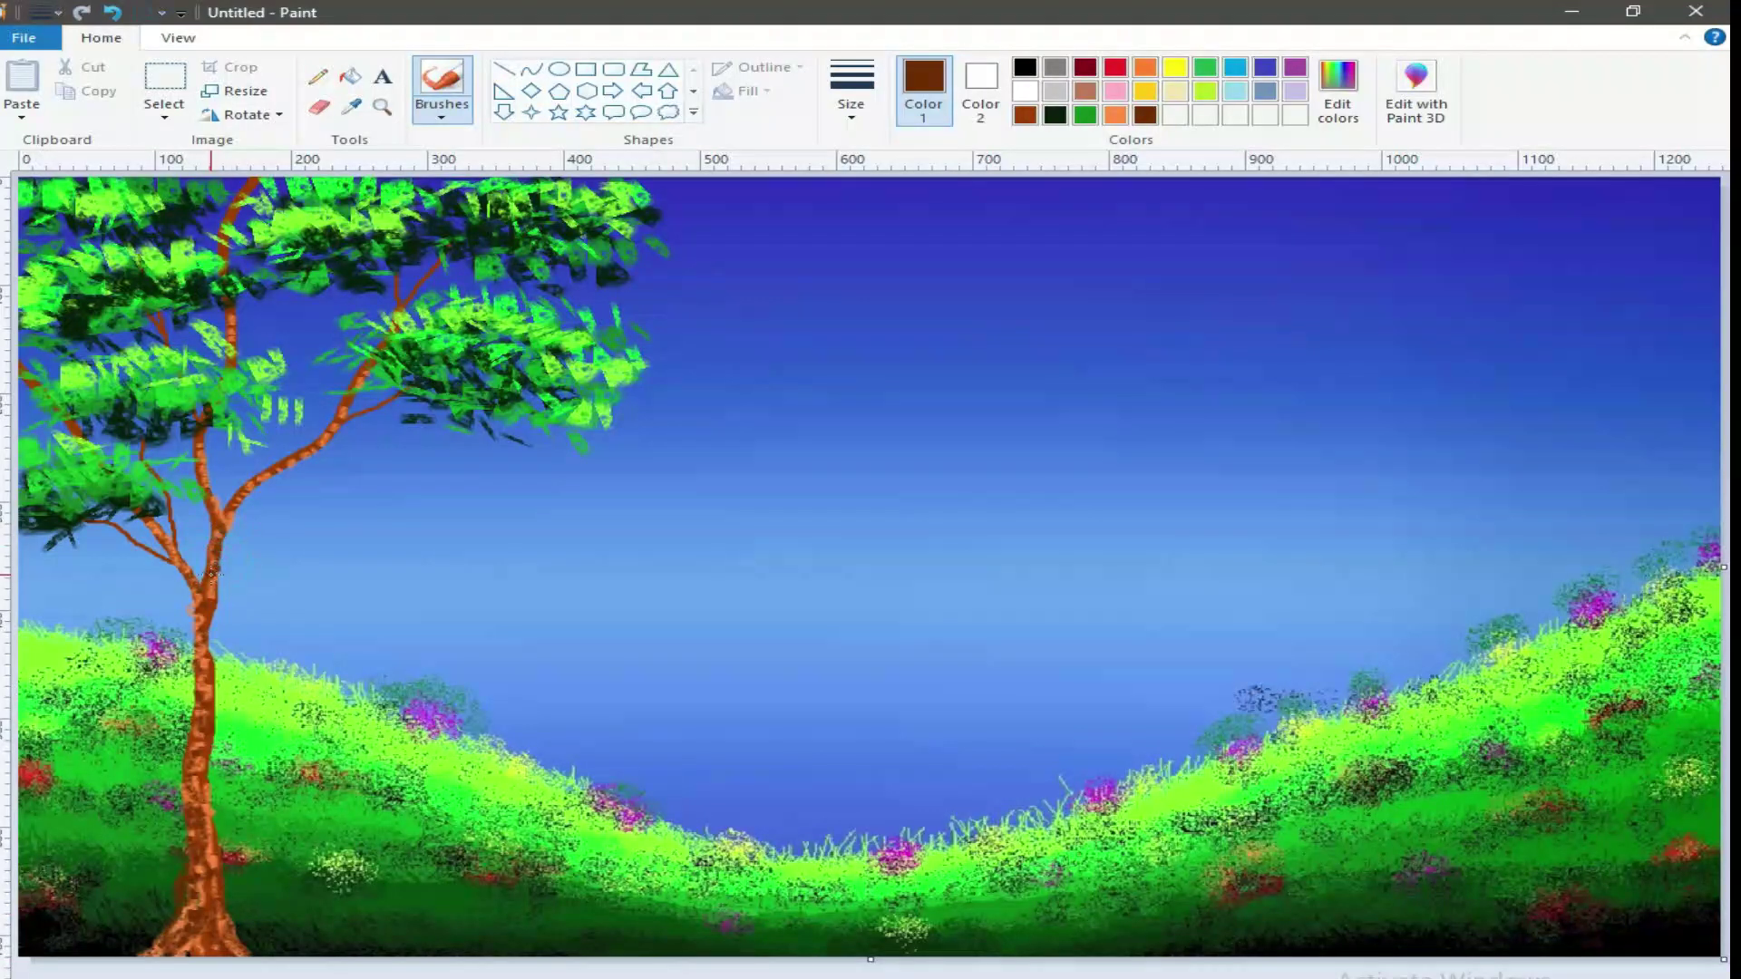
{"action": "left_click_drag", "start_coordinate": [324, 435], "coordinate": [288, 460]}
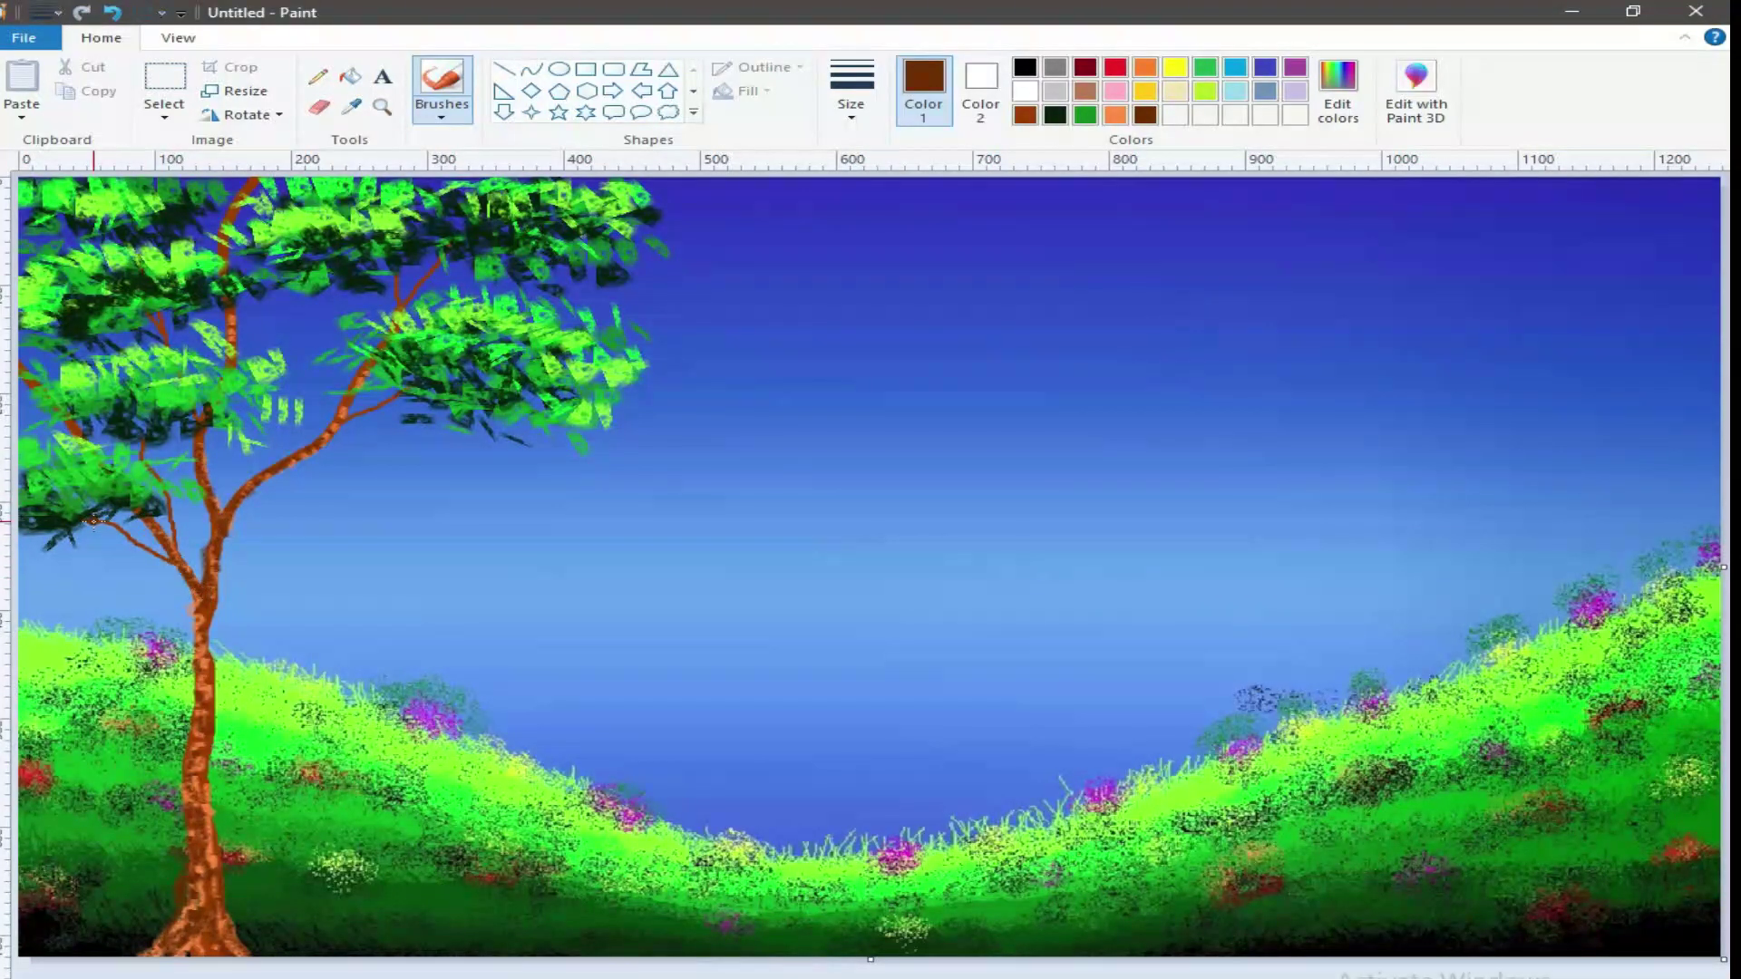
{"action": "left_click_drag", "start_coordinate": [121, 513], "coordinate": [134, 542]}
{"action": "left_click_drag", "start_coordinate": [426, 412], "coordinate": [379, 408]}
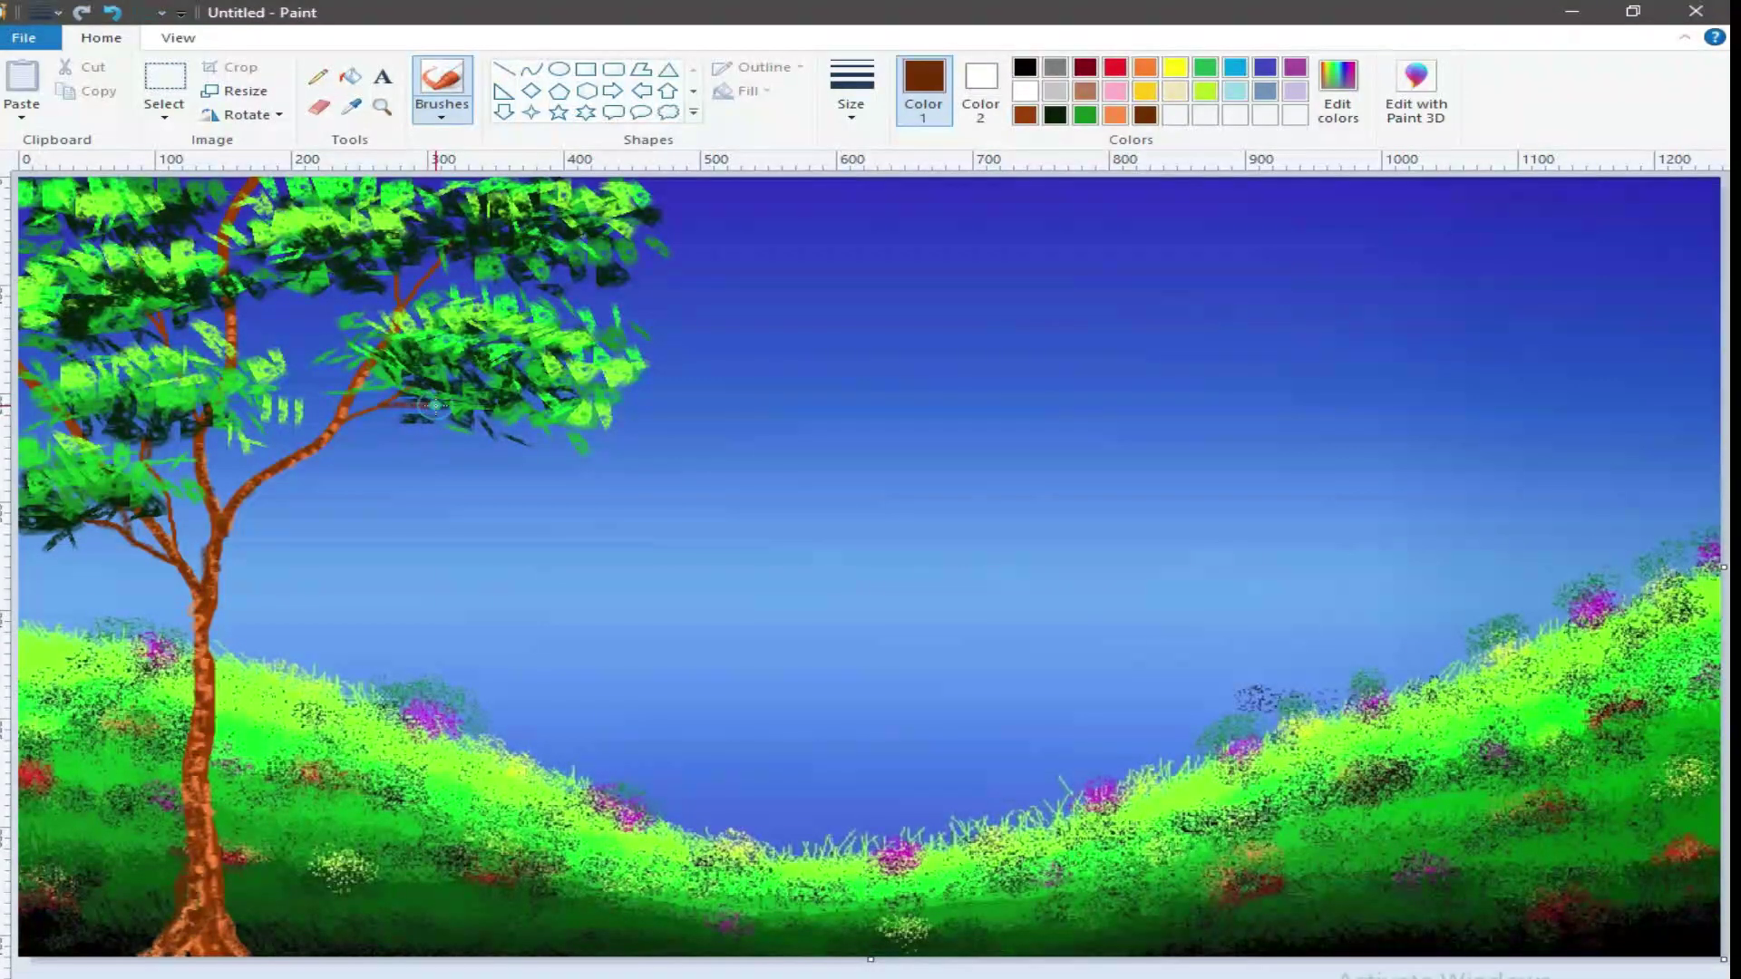
{"action": "left_click_drag", "start_coordinate": [408, 386], "coordinate": [353, 417]}
Thicken the right branch's twigs with the custom brown, and add tiny twig tips with the standard brush at its thinnest size.
{"action": "left_click", "coordinate": [1025, 115]}
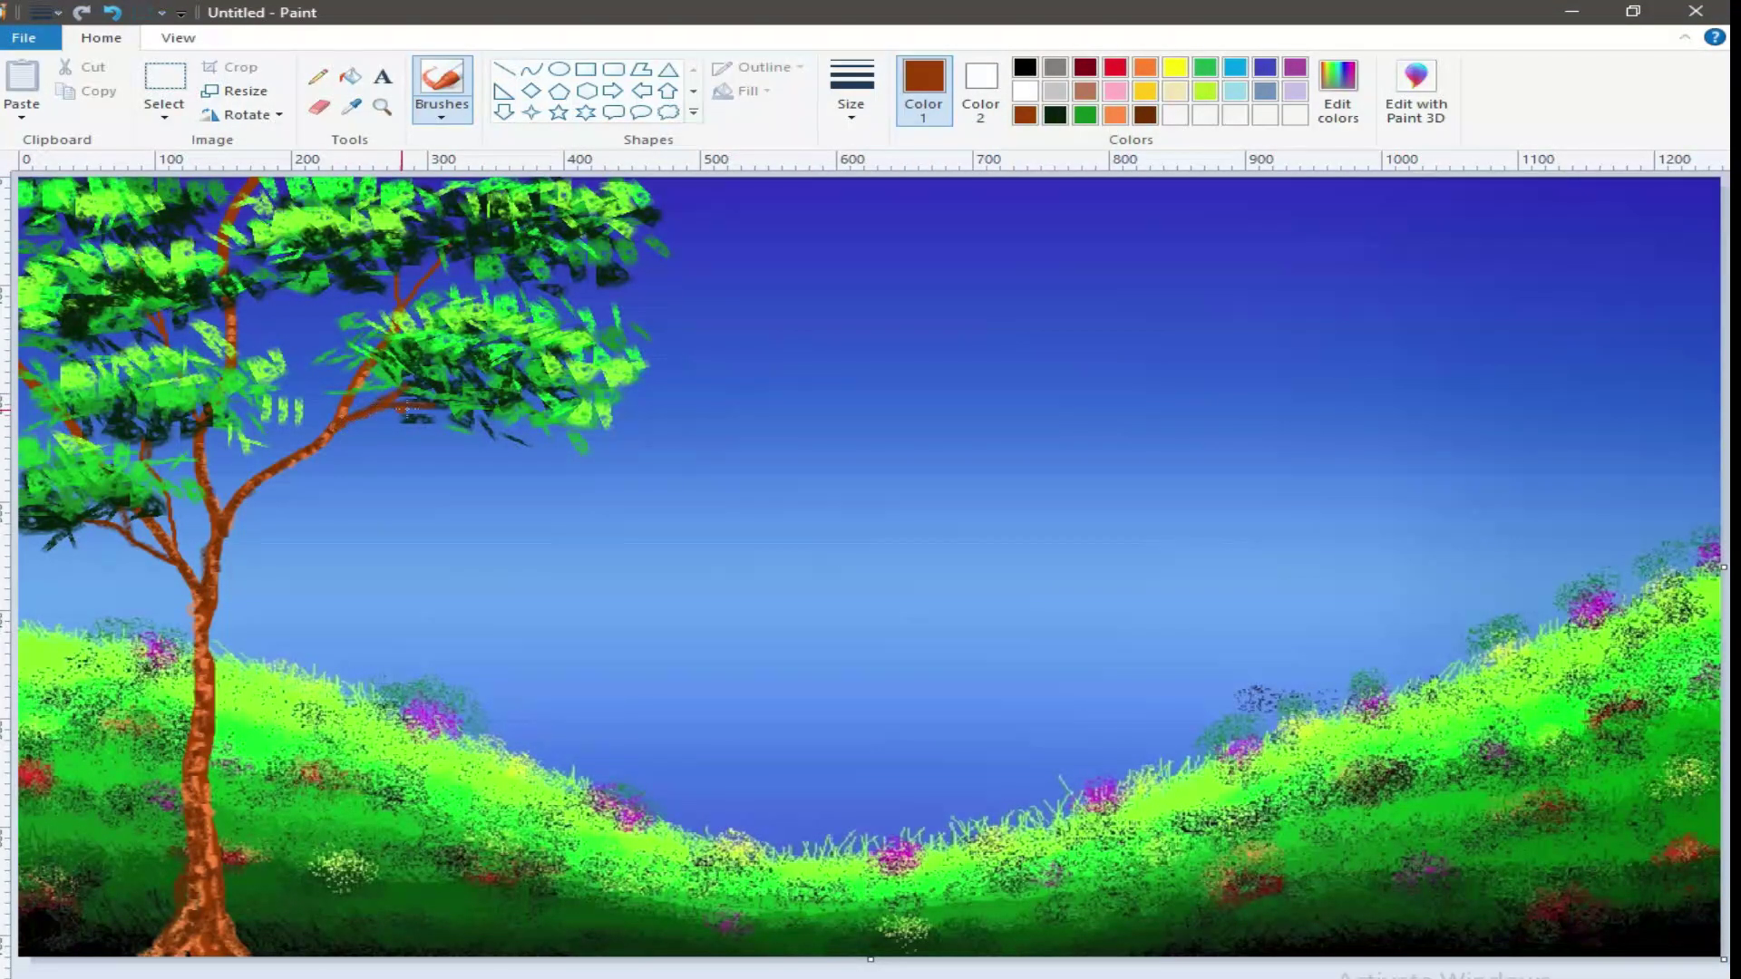
{"action": "left_click_drag", "start_coordinate": [396, 272], "coordinate": [399, 299]}
{"action": "left_click", "coordinate": [444, 116]}
{"action": "left_click", "coordinate": [441, 149]}
{"action": "left_click", "coordinate": [850, 116]}
{"action": "left_click", "coordinate": [851, 146]}
{"action": "left_click", "coordinate": [1554, 978]}
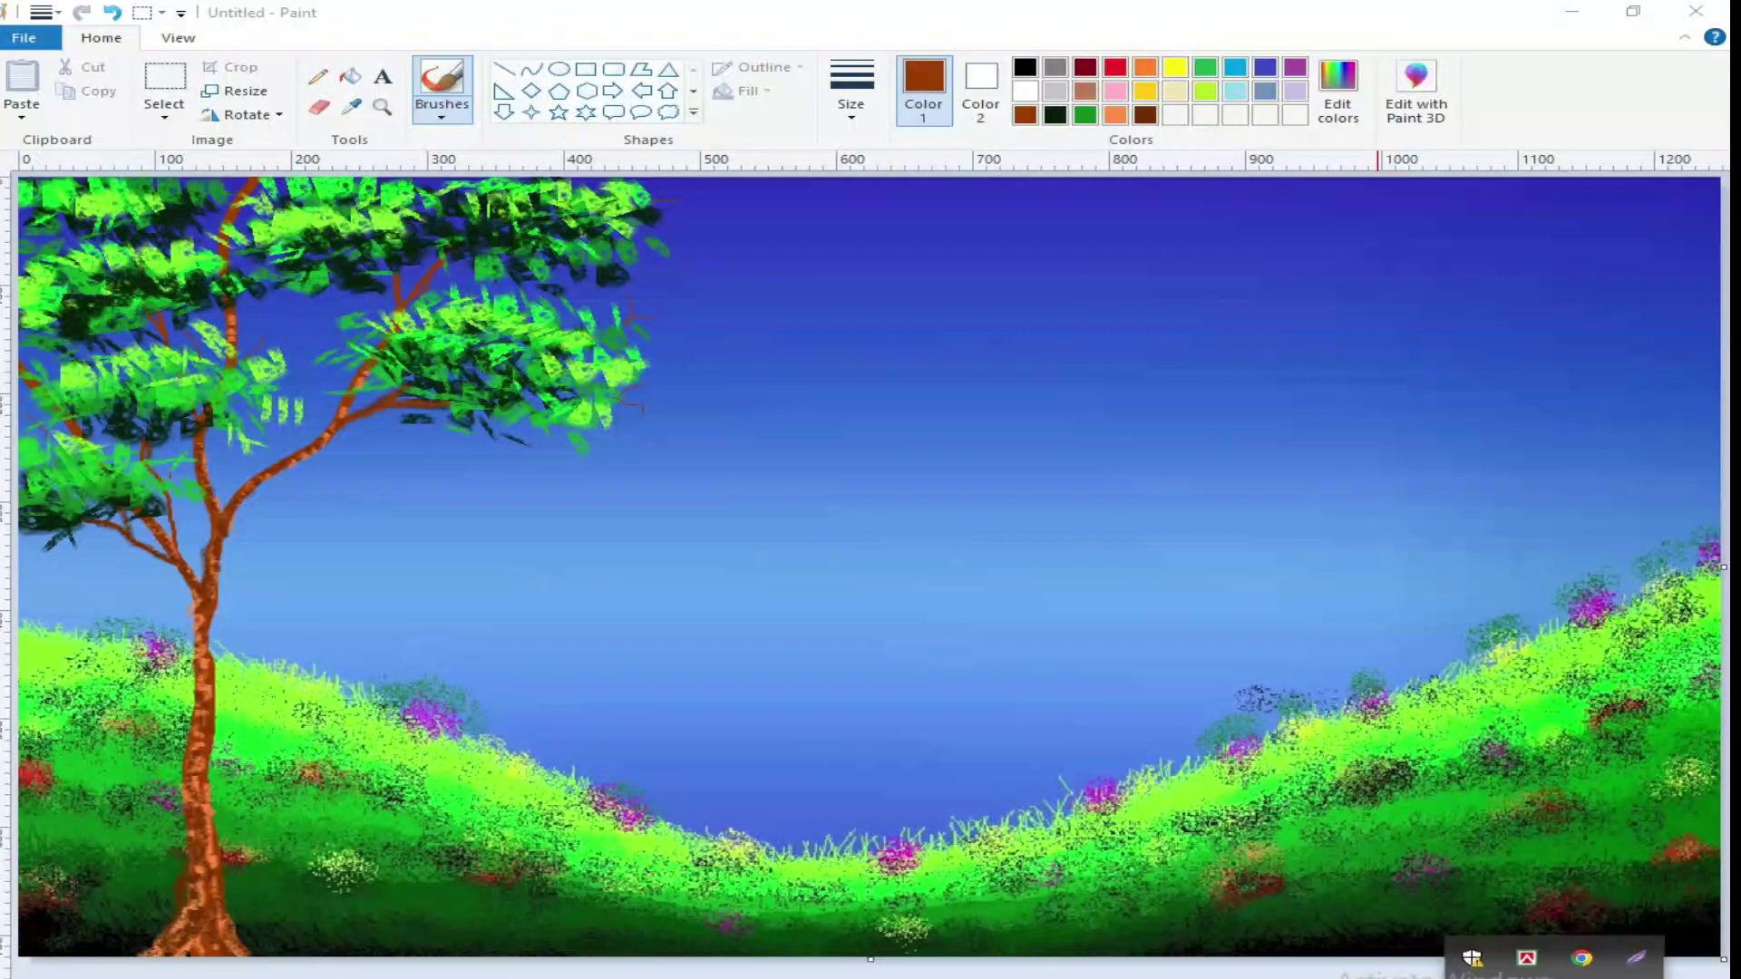
{"action": "left_click", "coordinate": [732, 12]}
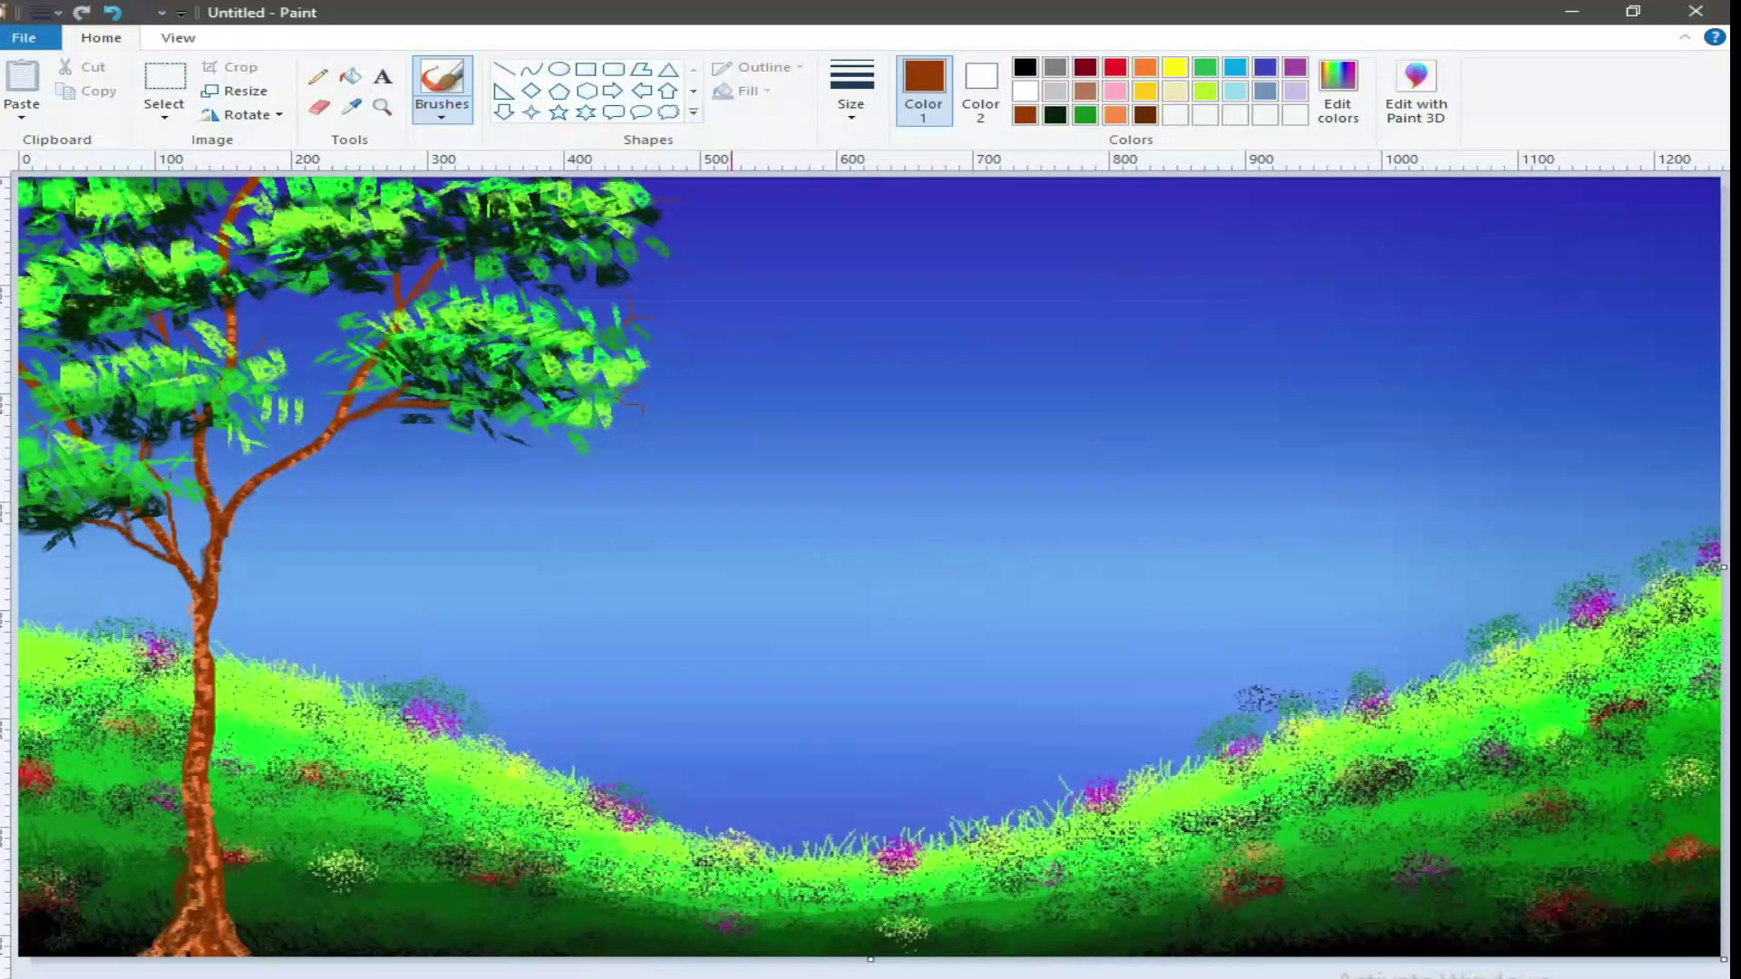
Set up the Curve tool with black as Color 1 and the second-thickest line size.
{"action": "left_click", "coordinate": [532, 70]}
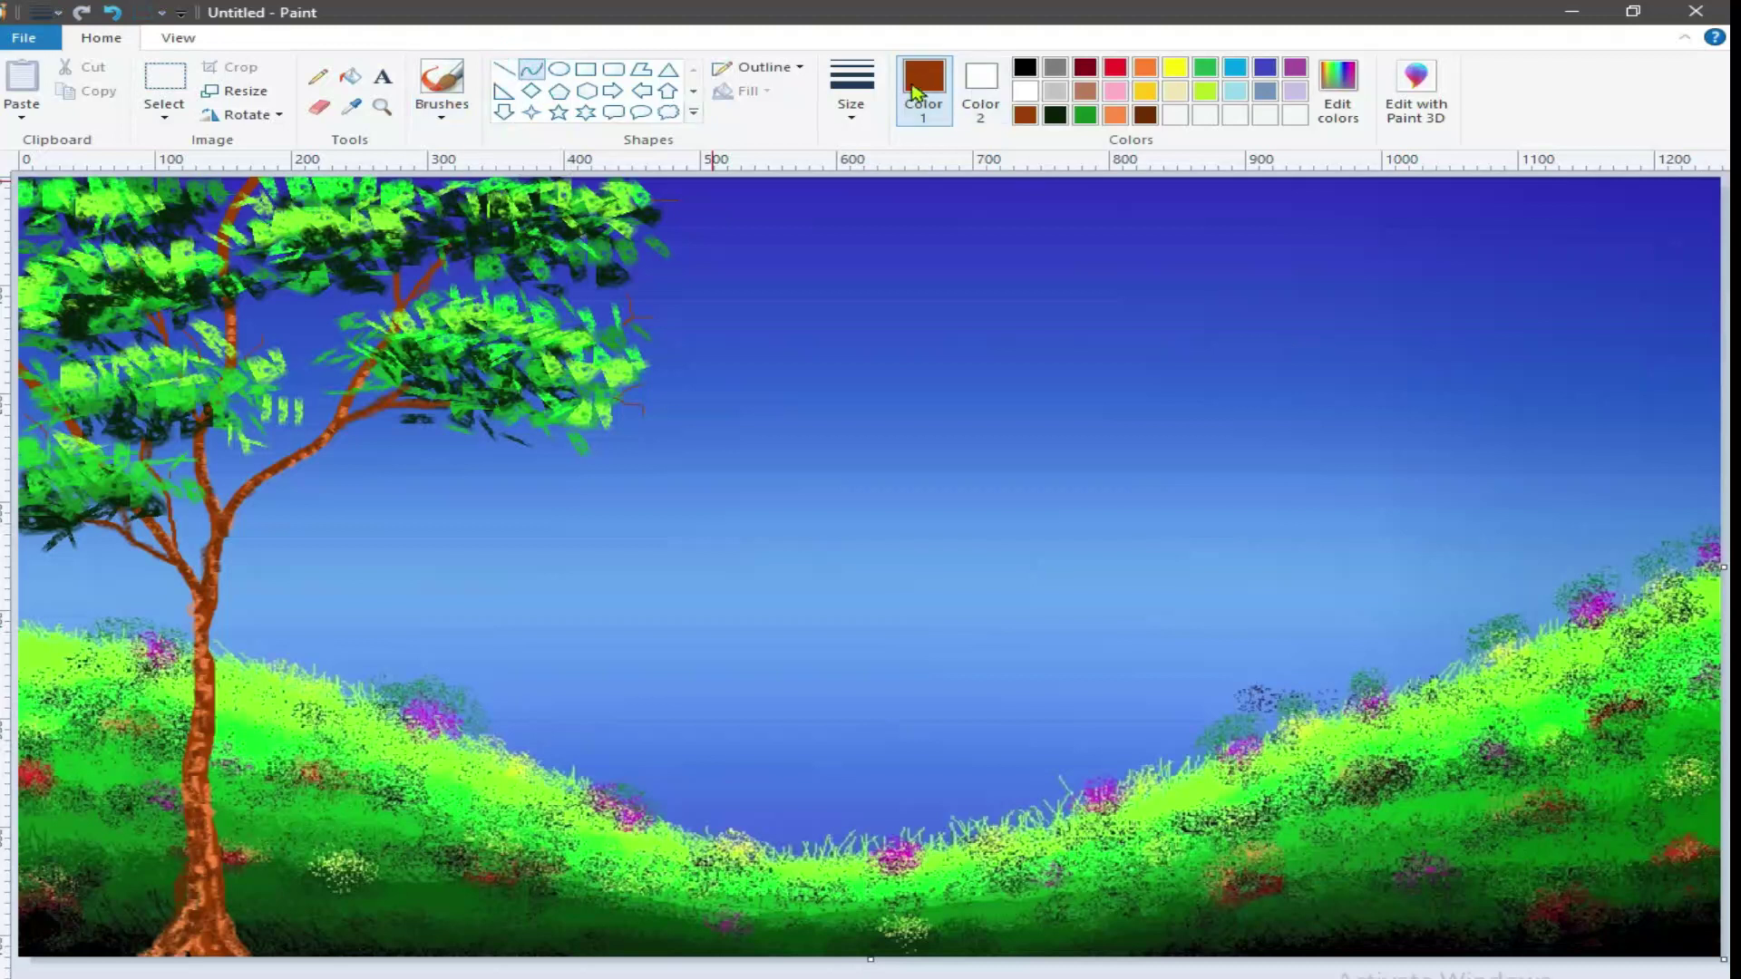
{"action": "left_click", "coordinate": [1026, 68]}
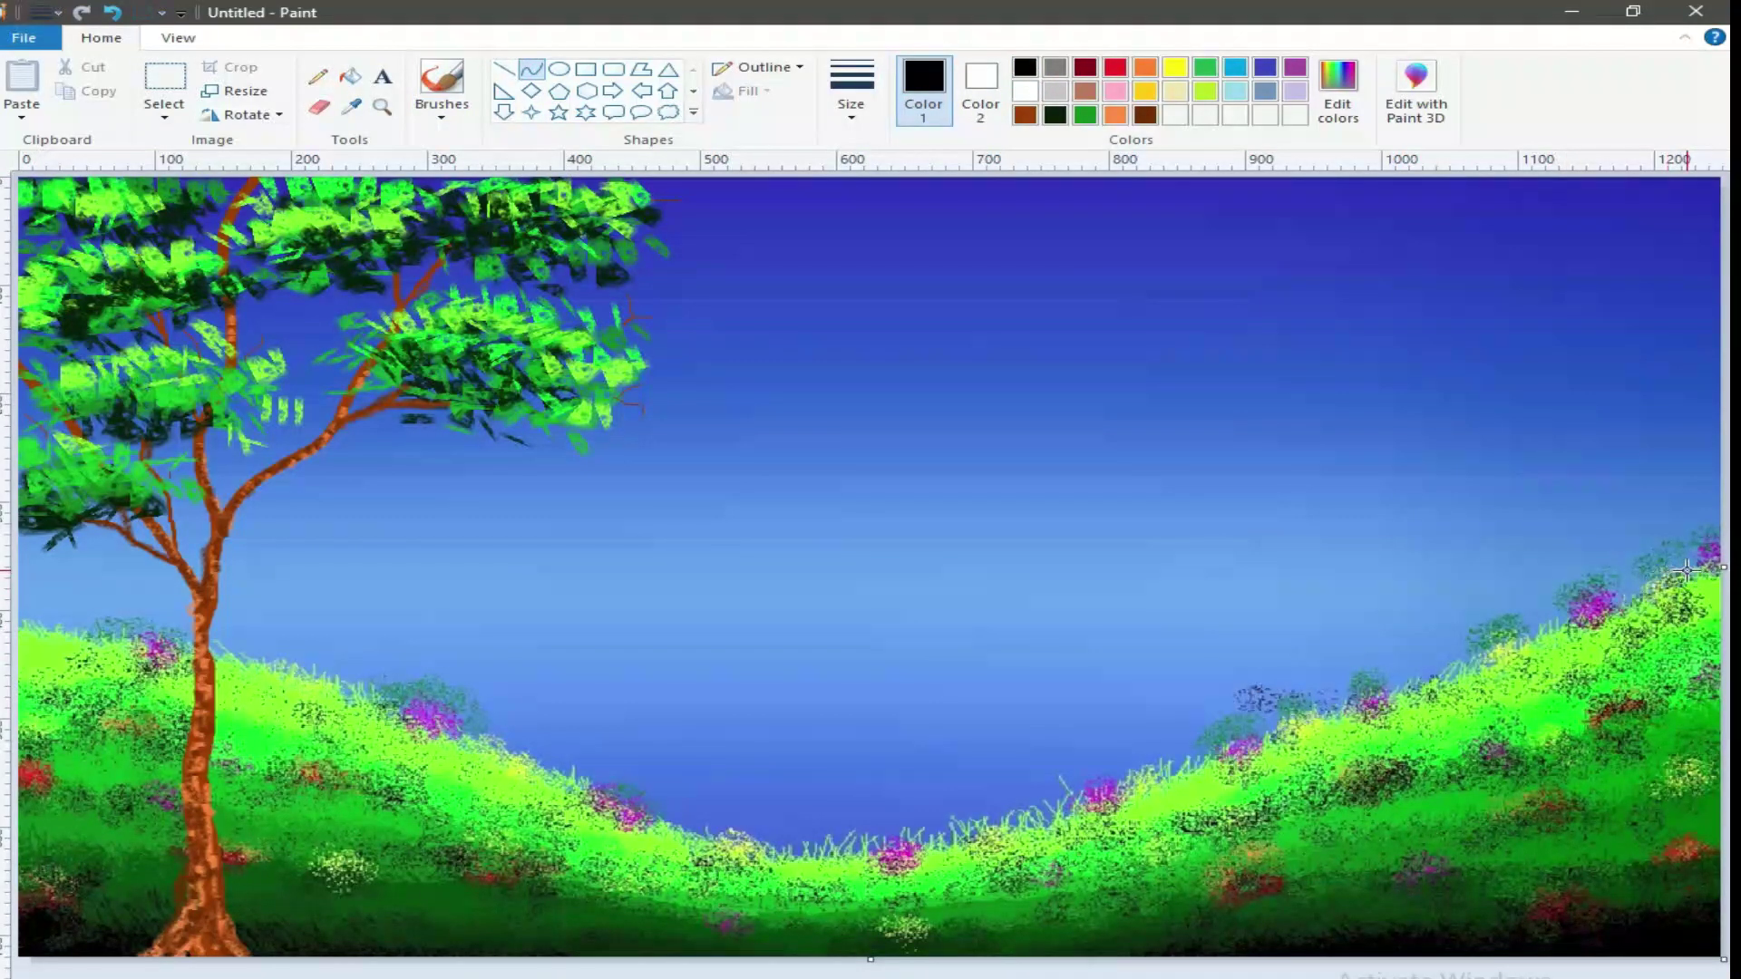
{"action": "left_click", "coordinate": [861, 113]}
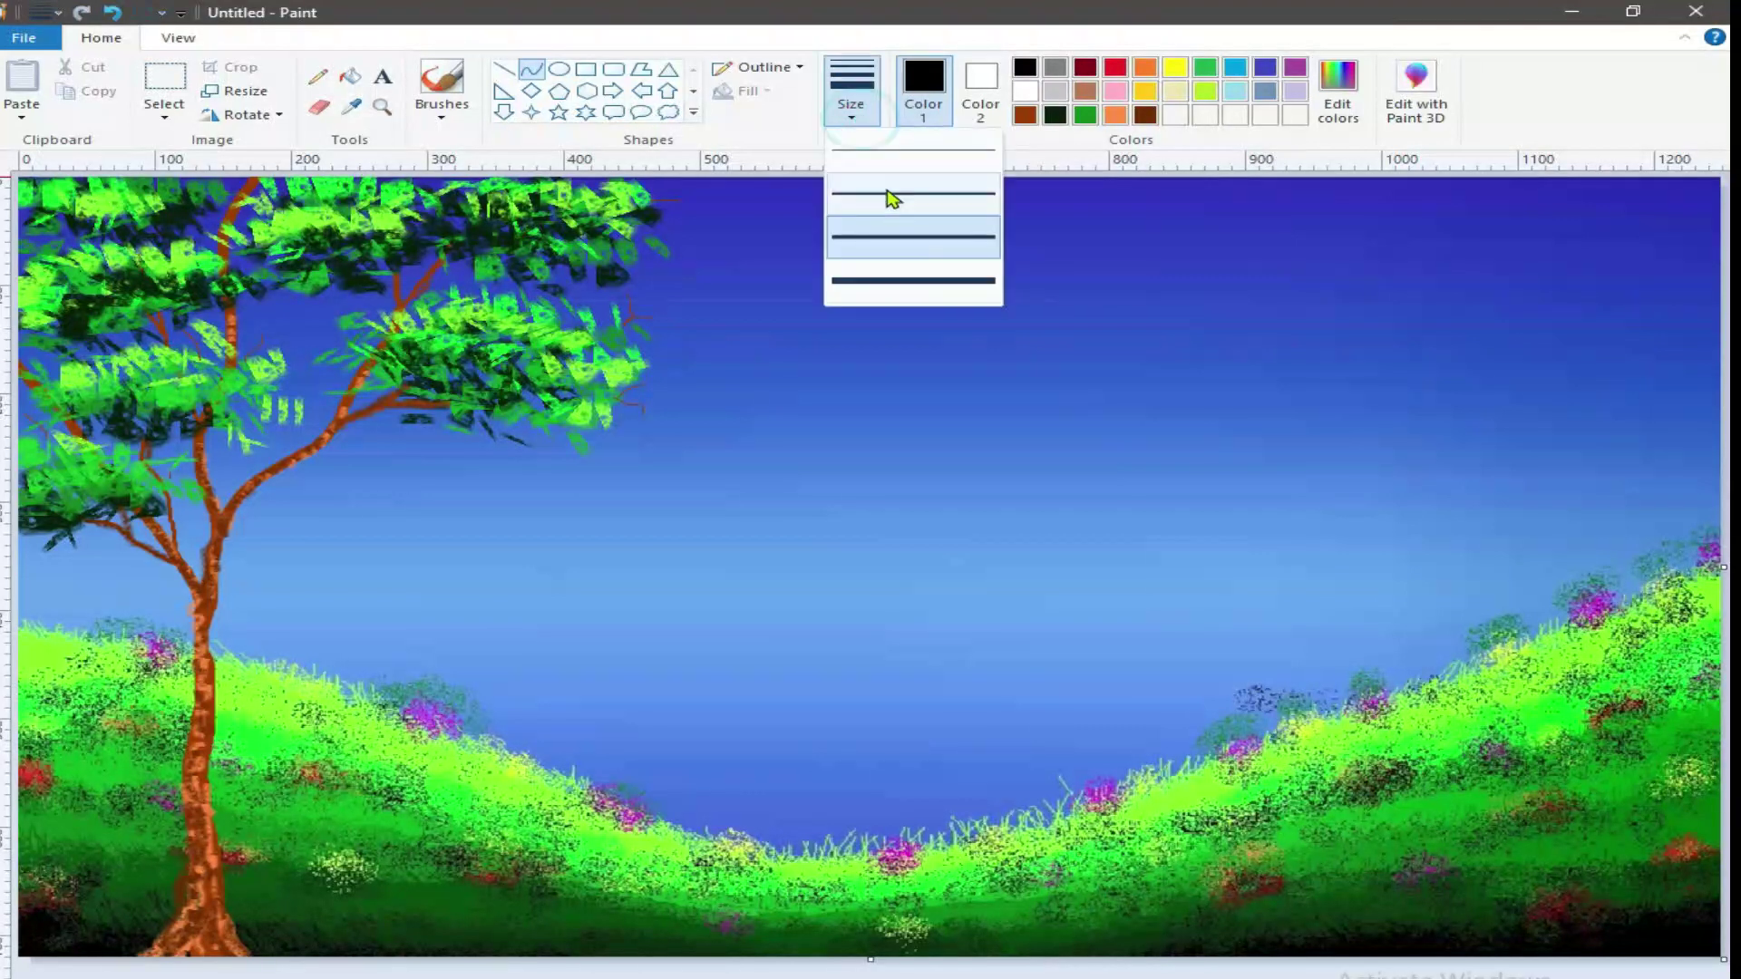
{"action": "left_click", "coordinate": [884, 233]}
{"action": "left_click_drag", "start_coordinate": [1714, 569], "coordinate": [1004, 773]}
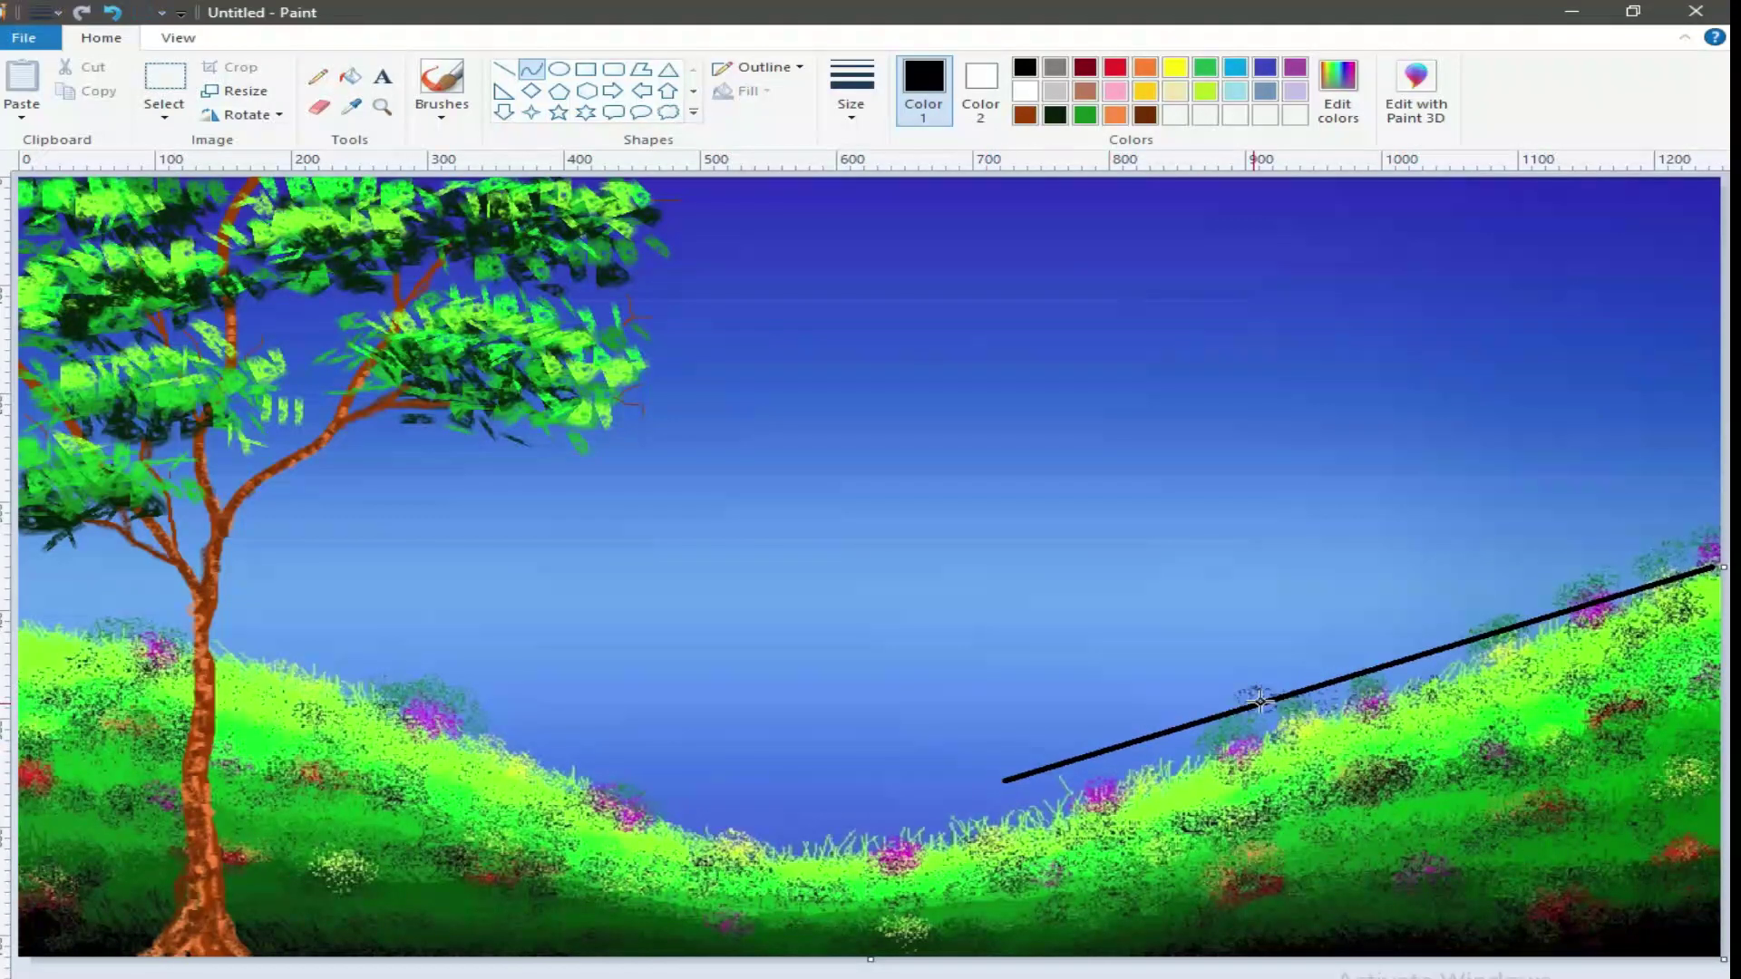
{"action": "left_click_drag", "start_coordinate": [1397, 660], "coordinate": [1311, 732]}
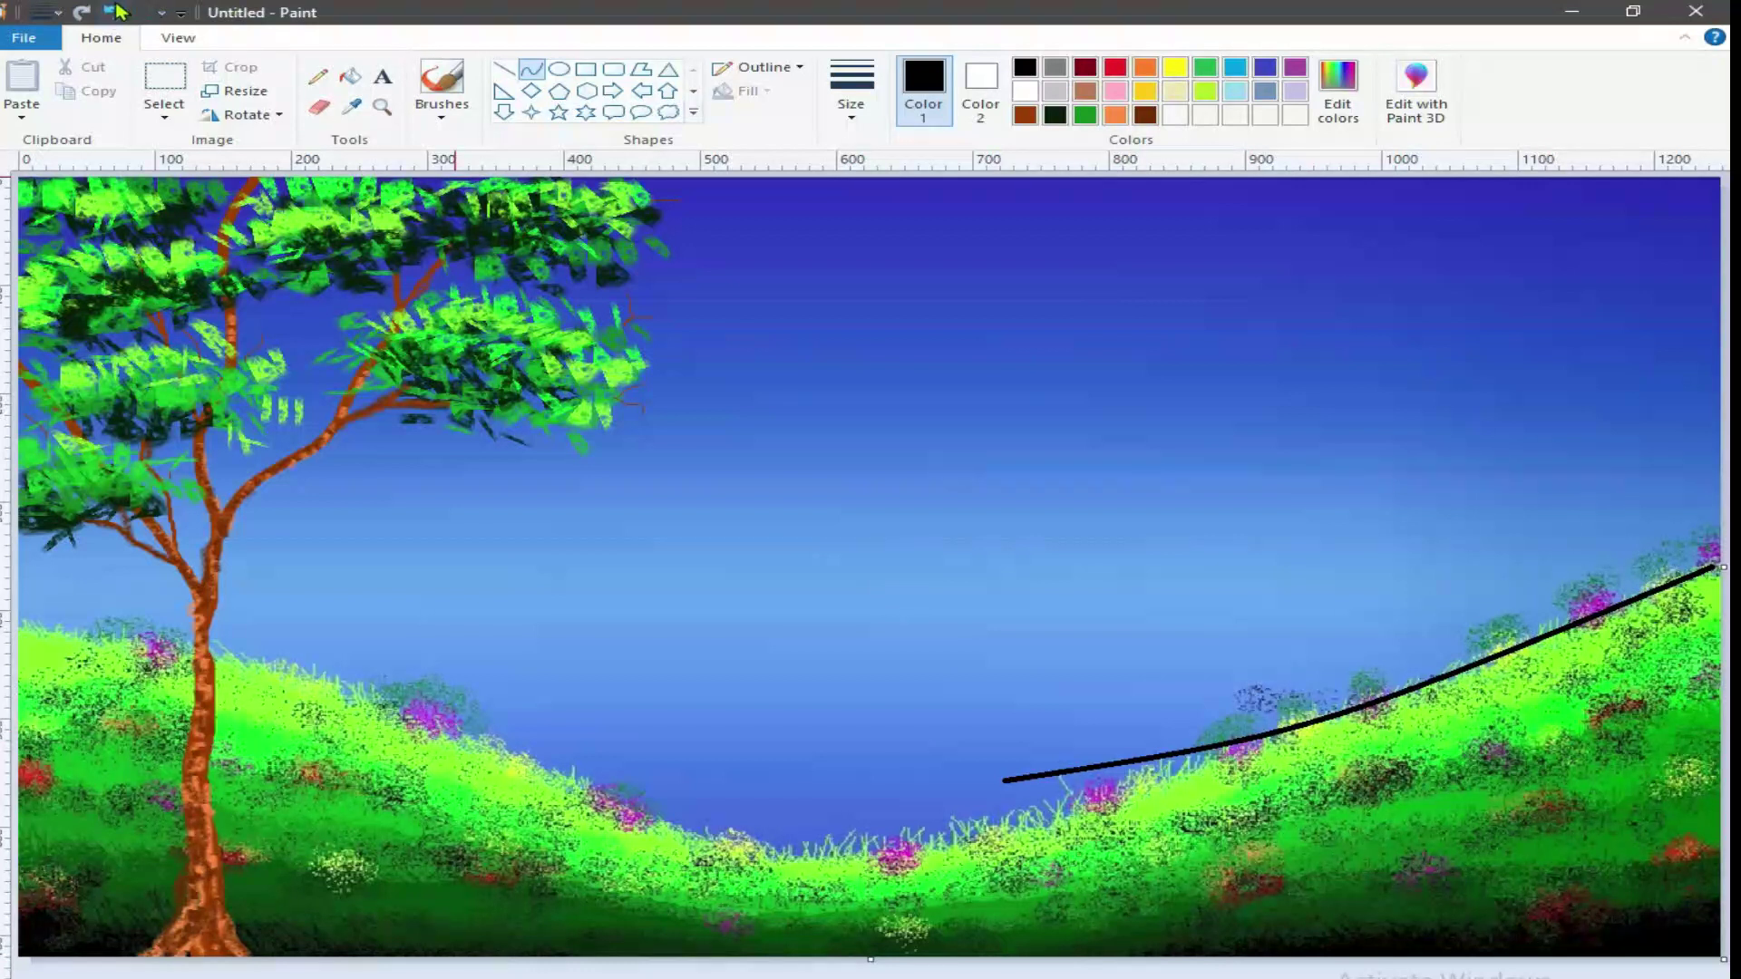
{"action": "key", "text": "ctrl+z"}
Draw a black upper fence rail from the canvas's right edge down above the right hillside, bent to follow the slope.
{"action": "left_click_drag", "start_coordinate": [1721, 513], "coordinate": [1052, 730]}
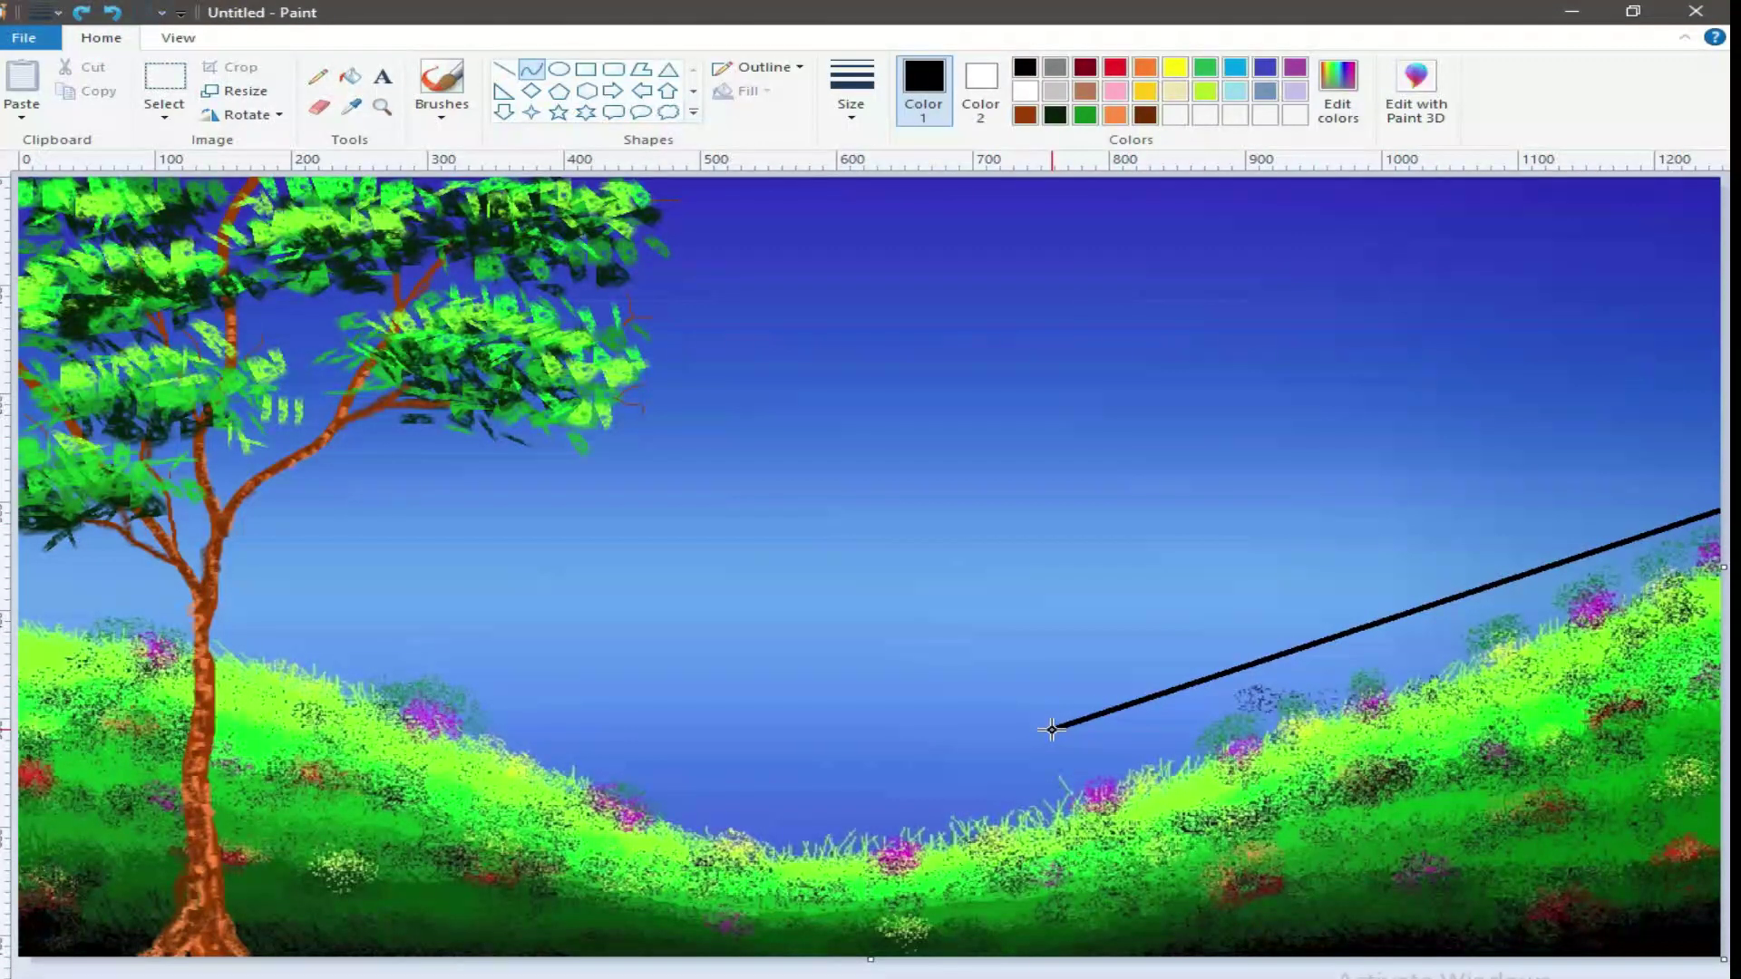
{"action": "left_click_drag", "start_coordinate": [1256, 670], "coordinate": [1353, 673]}
{"action": "left_click", "coordinate": [1353, 672]}
{"action": "left_click", "coordinate": [882, 412]}
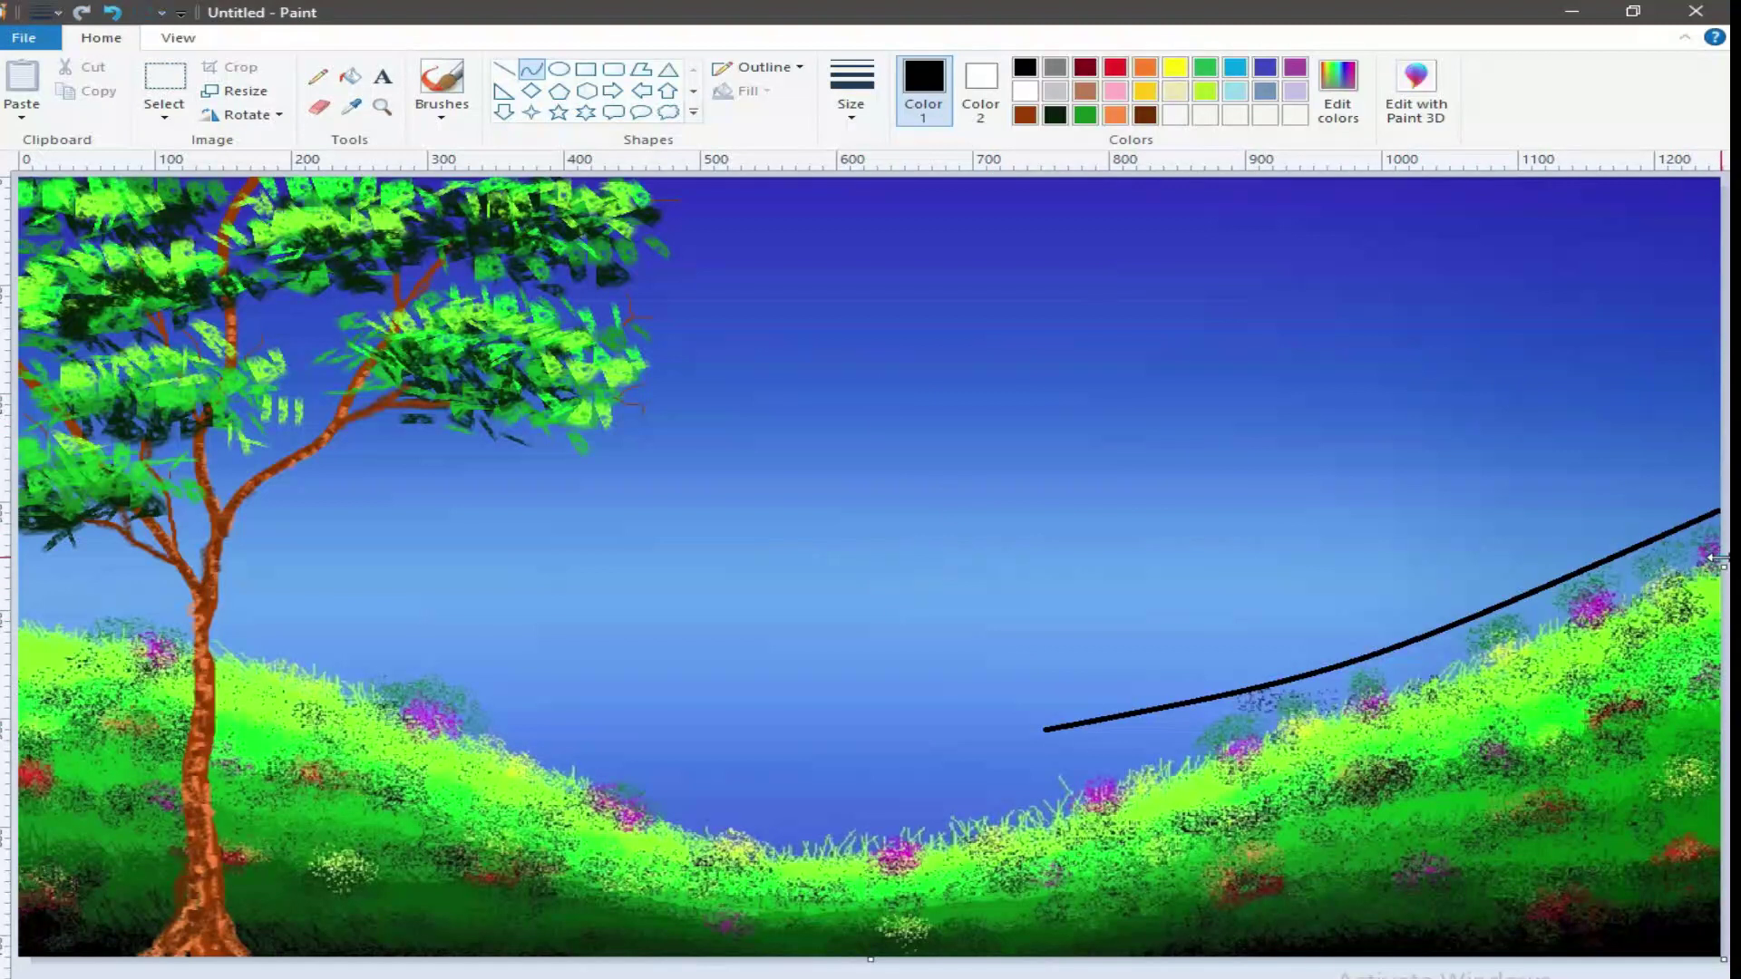
Draw a matching black lower fence rail below the first, curved along the right hillside's crest.
{"action": "left_click_drag", "start_coordinate": [1717, 562], "coordinate": [1054, 786]}
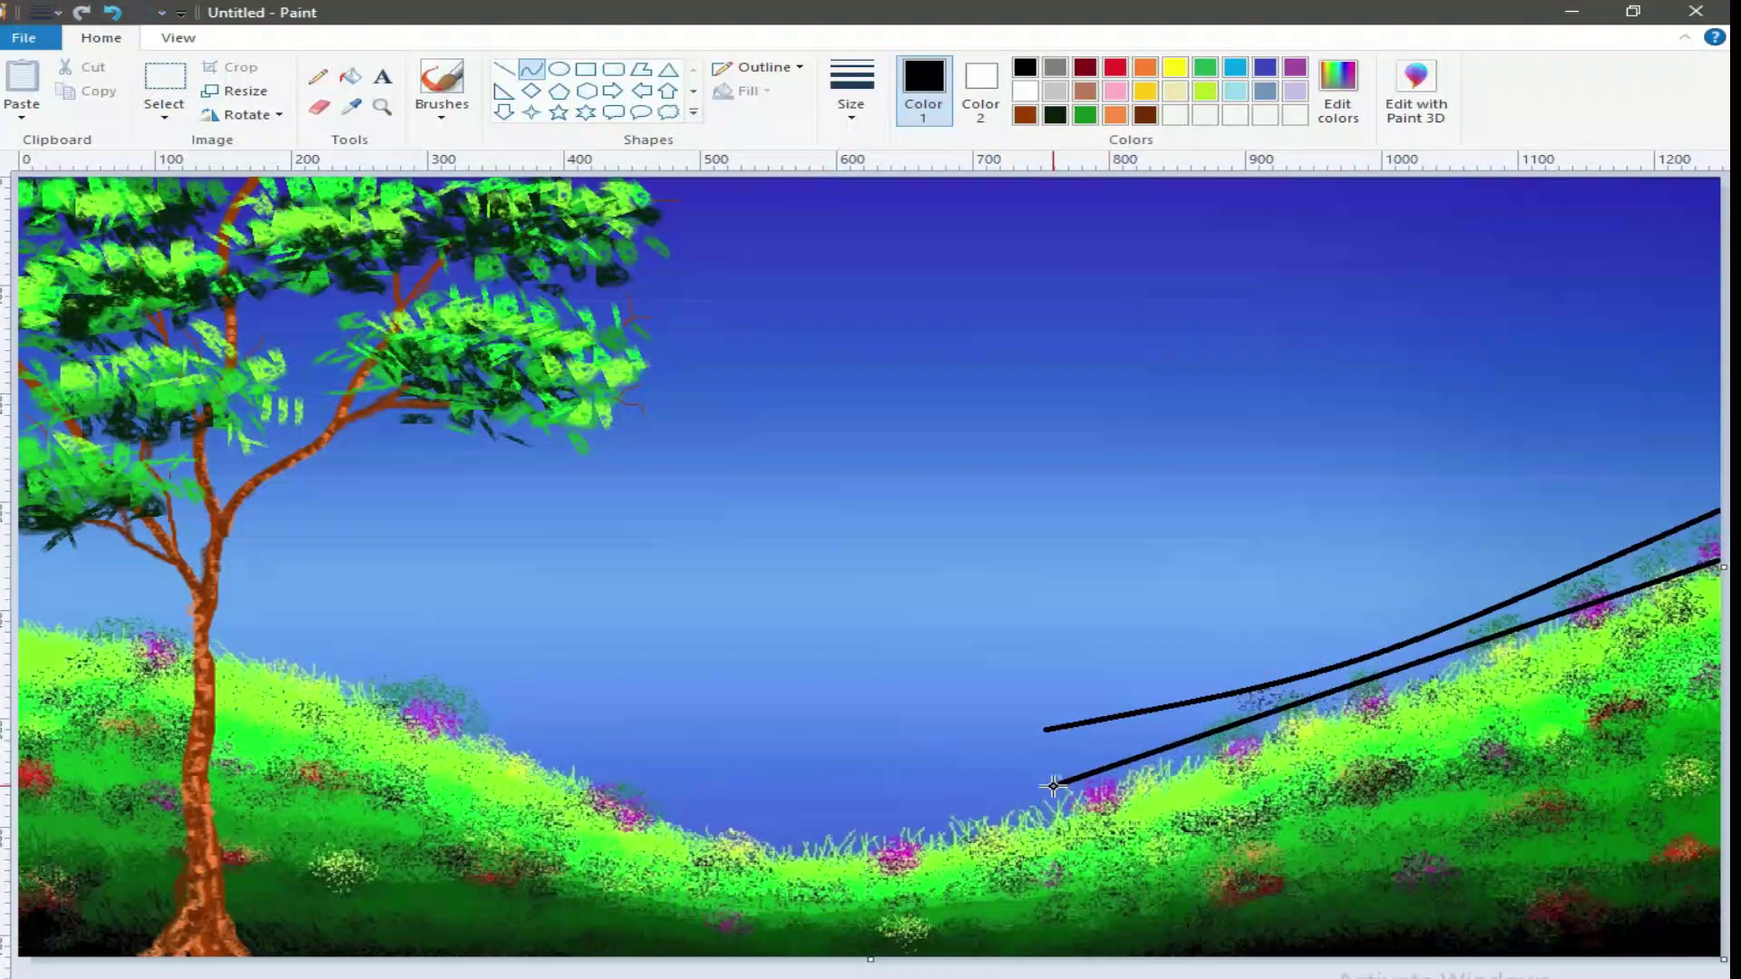
{"action": "left_click_drag", "start_coordinate": [1372, 679], "coordinate": [1412, 742]}
{"action": "left_click", "coordinate": [1100, 778]}
{"action": "left_click", "coordinate": [984, 490]}
Draw a black upright fence post across the lower ends of both rails with the Line tool at the thickest size.
{"action": "left_click", "coordinate": [502, 70]}
{"action": "left_click", "coordinate": [851, 101]}
{"action": "left_click", "coordinate": [868, 230]}
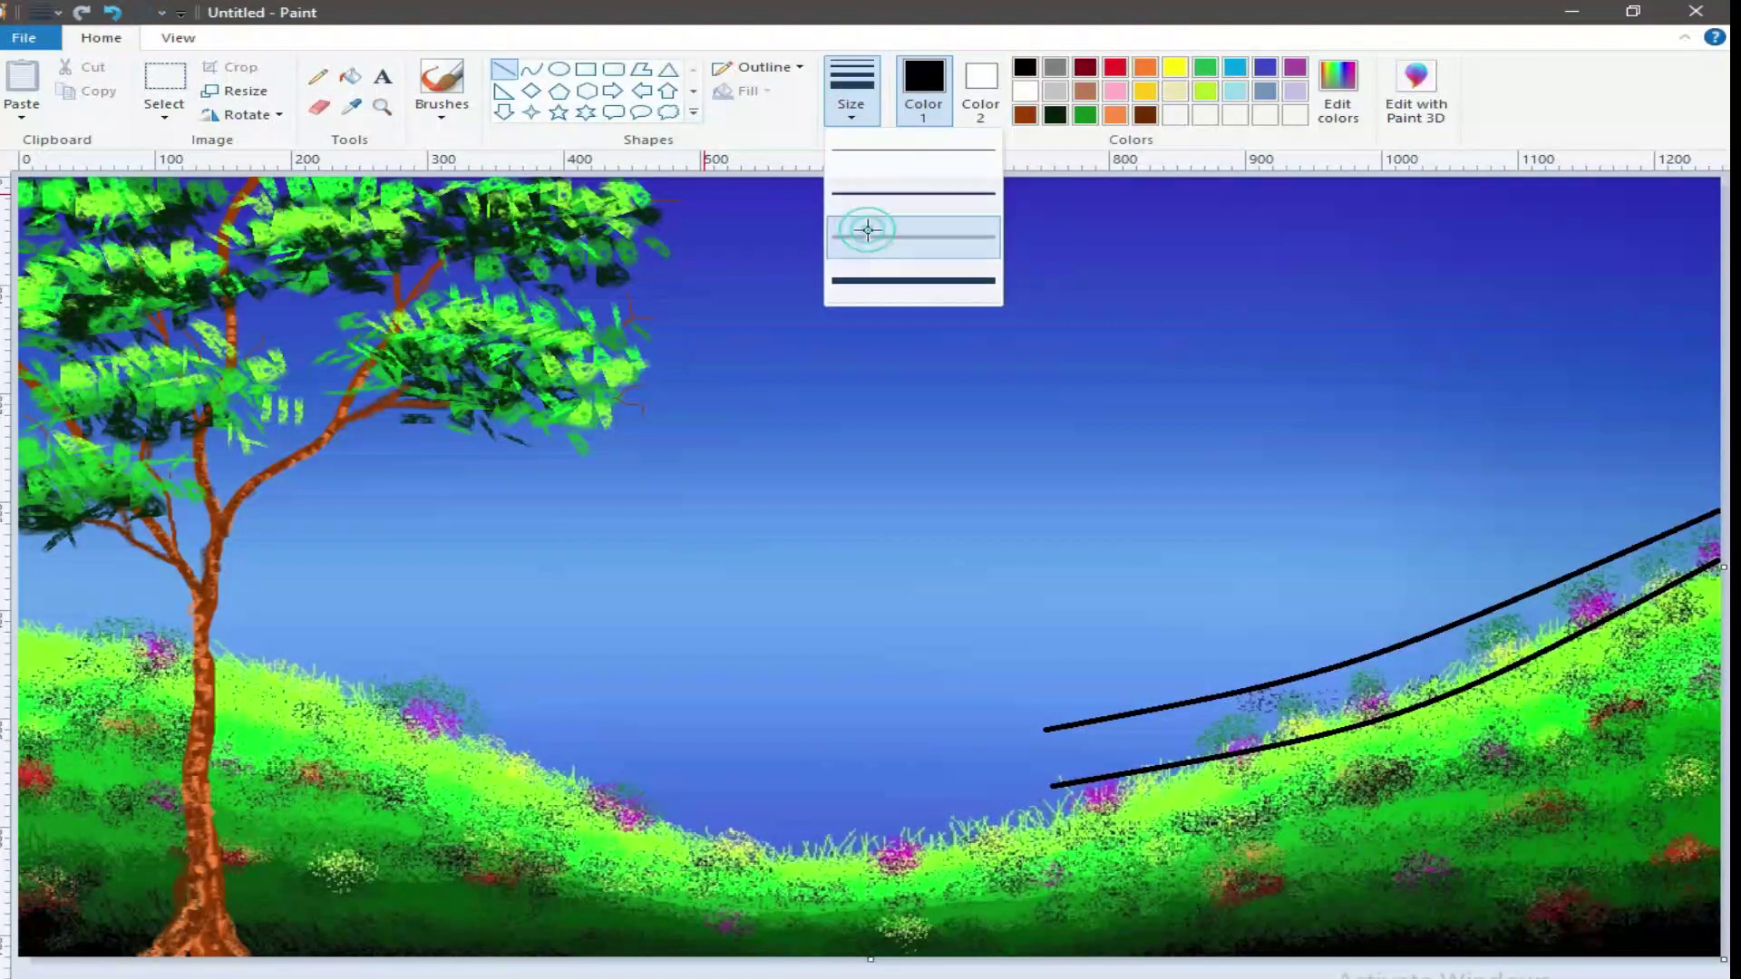
{"action": "left_click", "coordinate": [853, 116]}
{"action": "left_click", "coordinate": [879, 281]}
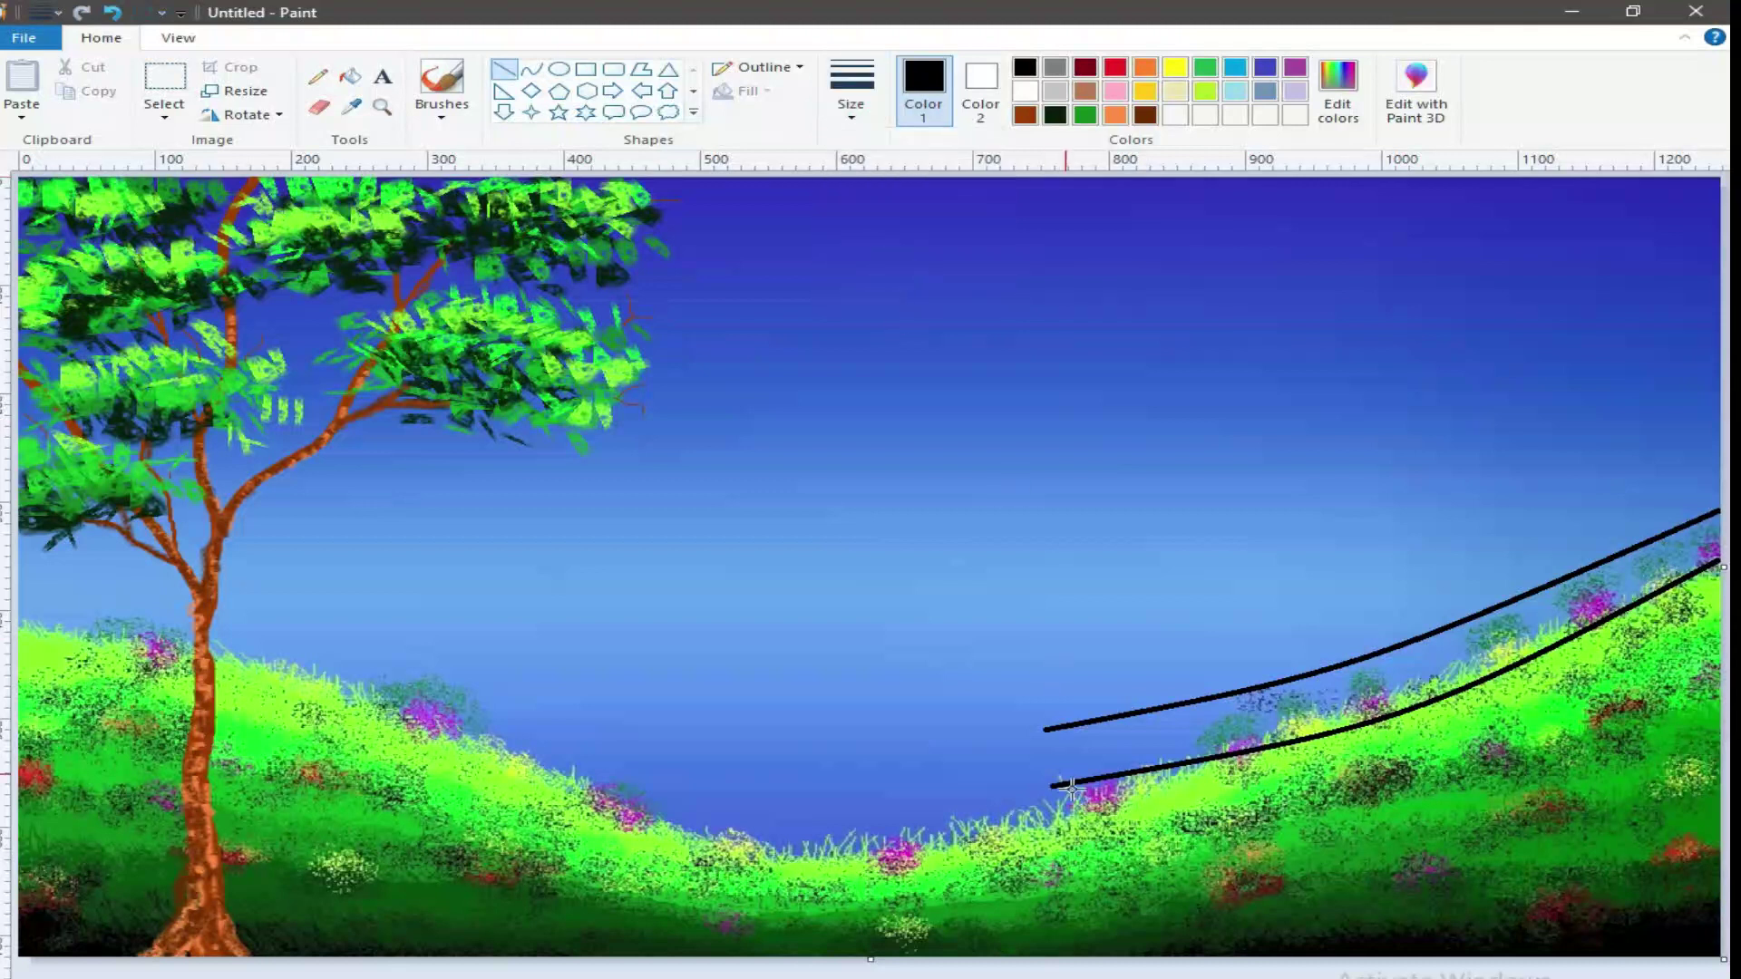
{"action": "left_click_drag", "start_coordinate": [1087, 701], "coordinate": [1079, 846]}
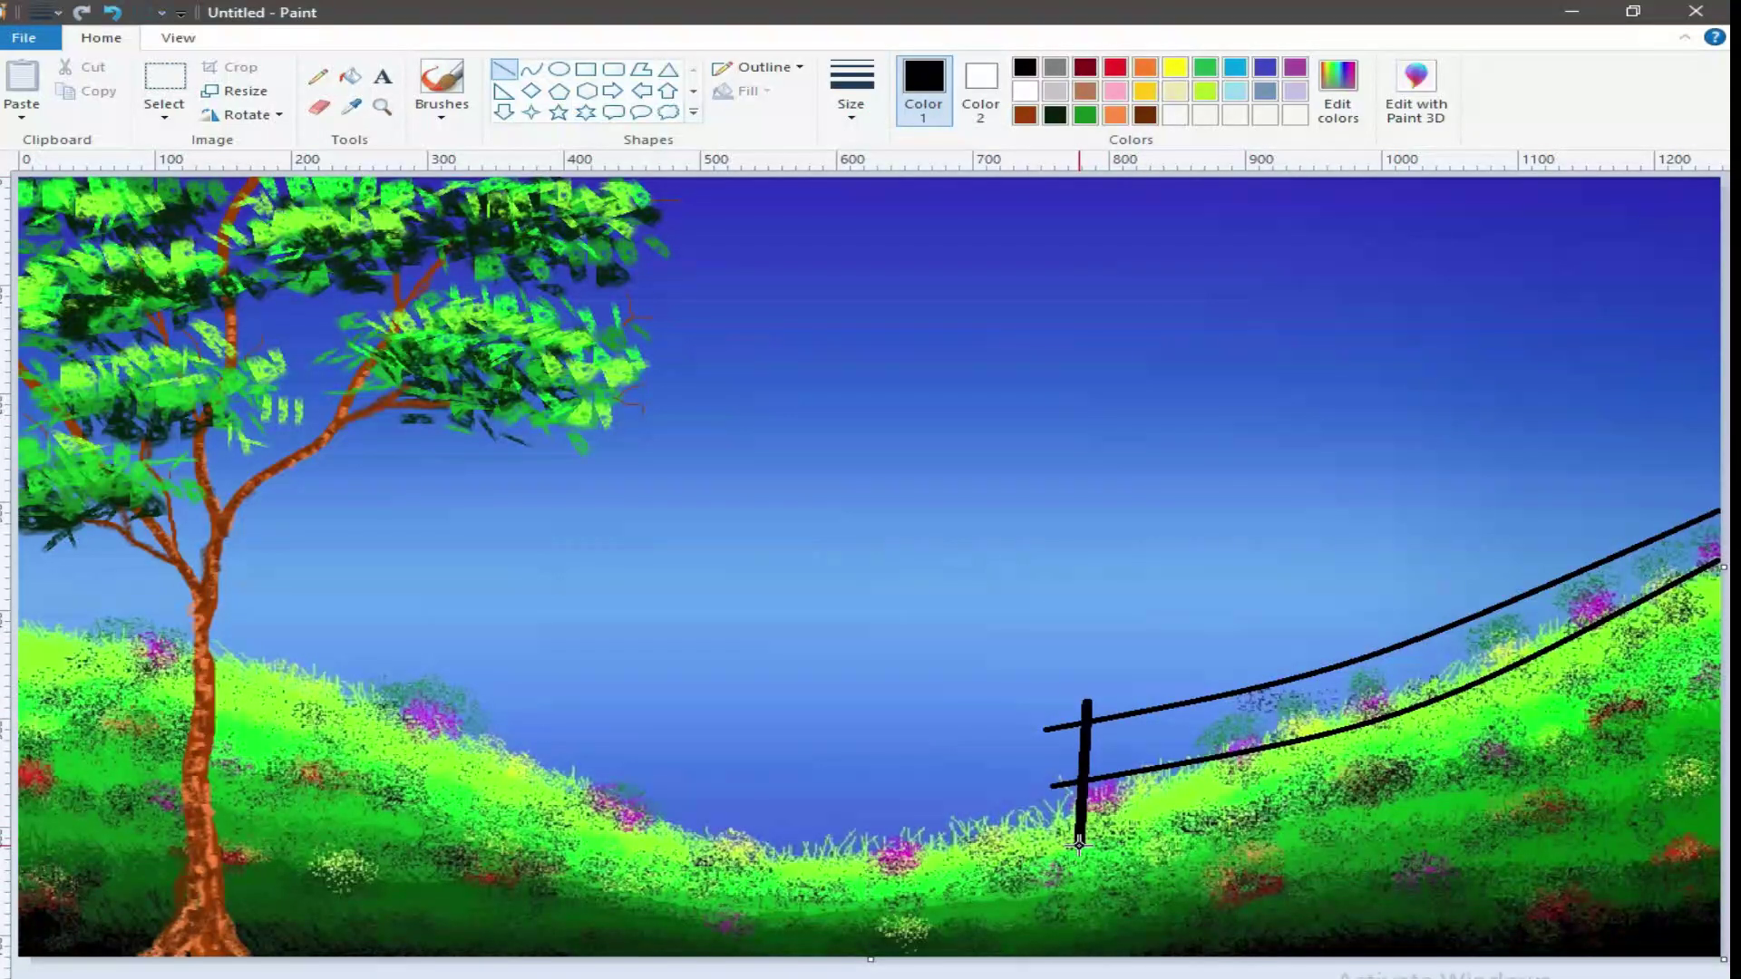
Draw eight more thick black fence posts at regular intervals across both rails, climbing the right hillside to near the canvas's edge.
{"action": "left_click_drag", "start_coordinate": [1158, 686], "coordinate": [1150, 829]}
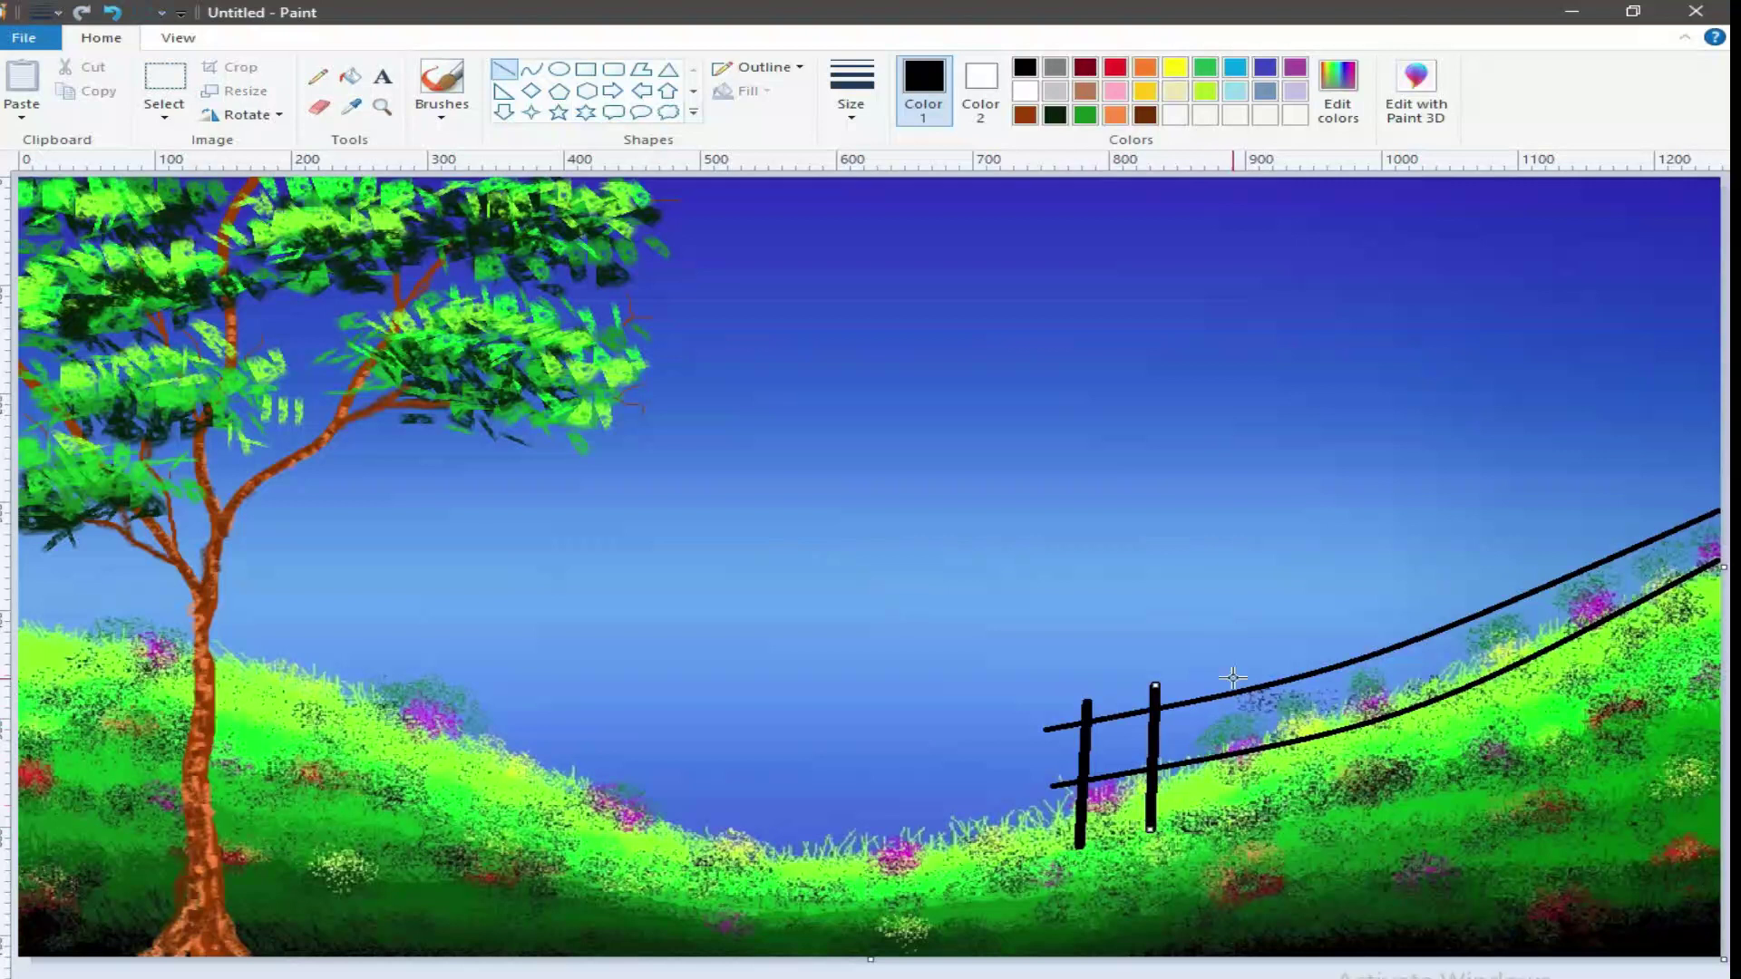
{"action": "left_click_drag", "start_coordinate": [1225, 662], "coordinate": [1217, 813]}
{"action": "left_click_drag", "start_coordinate": [1310, 638], "coordinate": [1301, 797]}
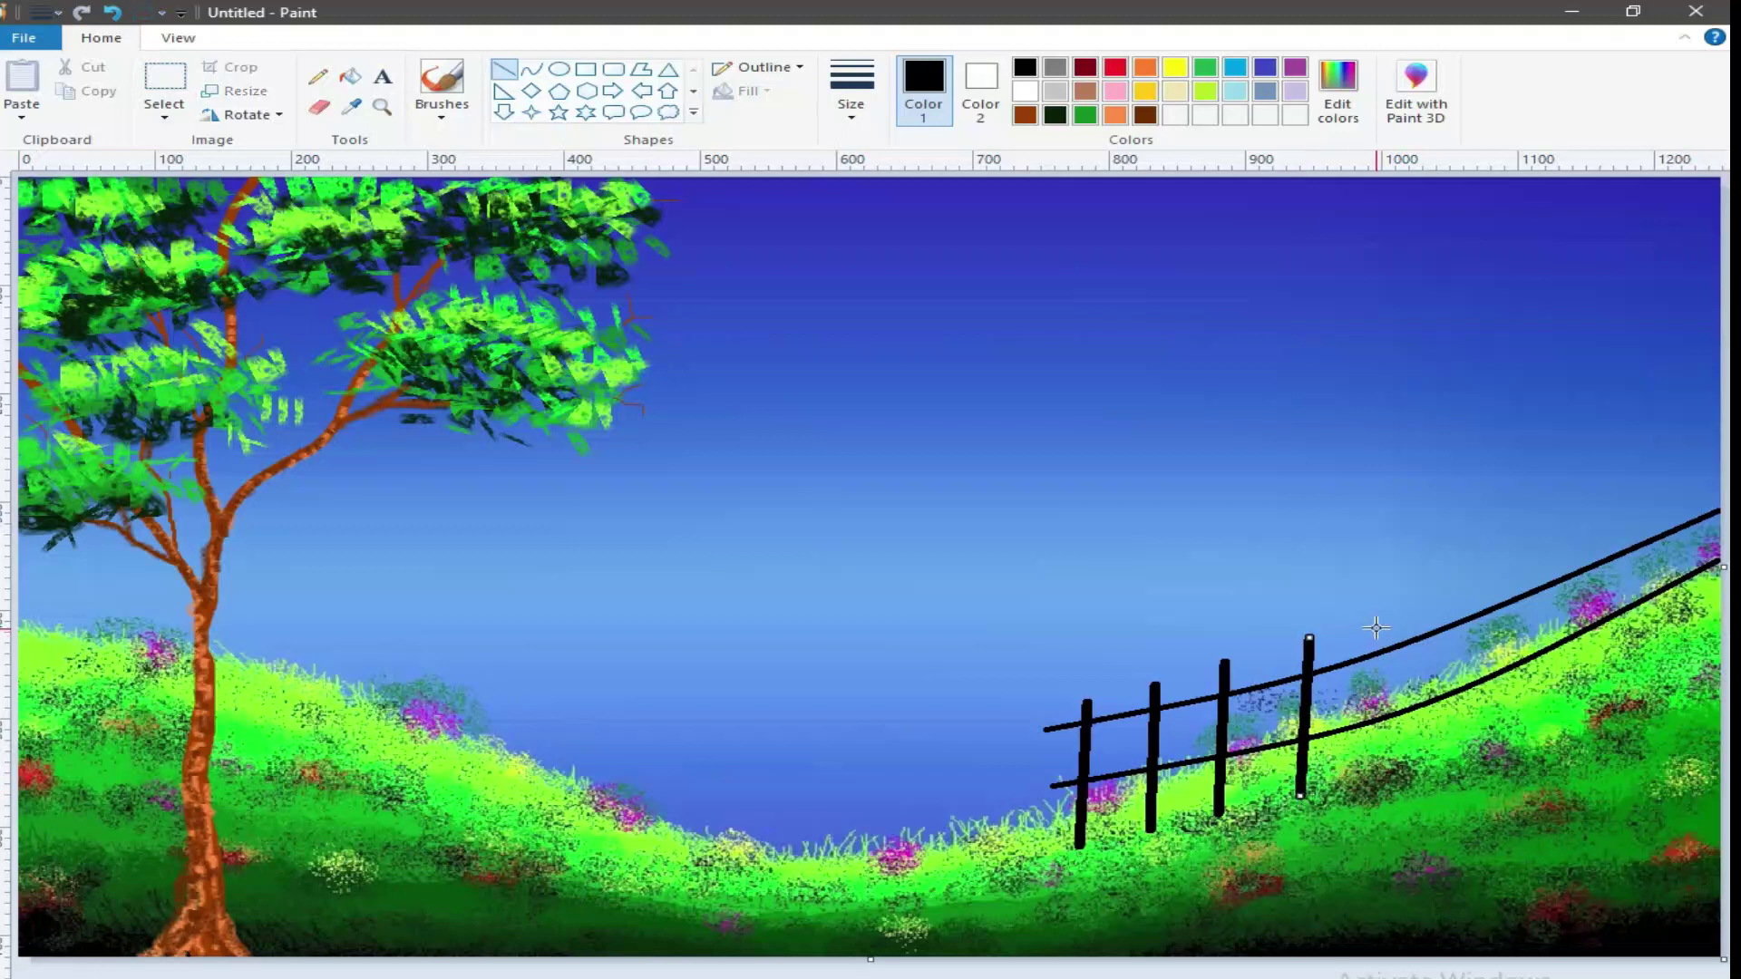
{"action": "left_click_drag", "start_coordinate": [1383, 604], "coordinate": [1369, 769]}
{"action": "left_click_drag", "start_coordinate": [1463, 578], "coordinate": [1448, 740]}
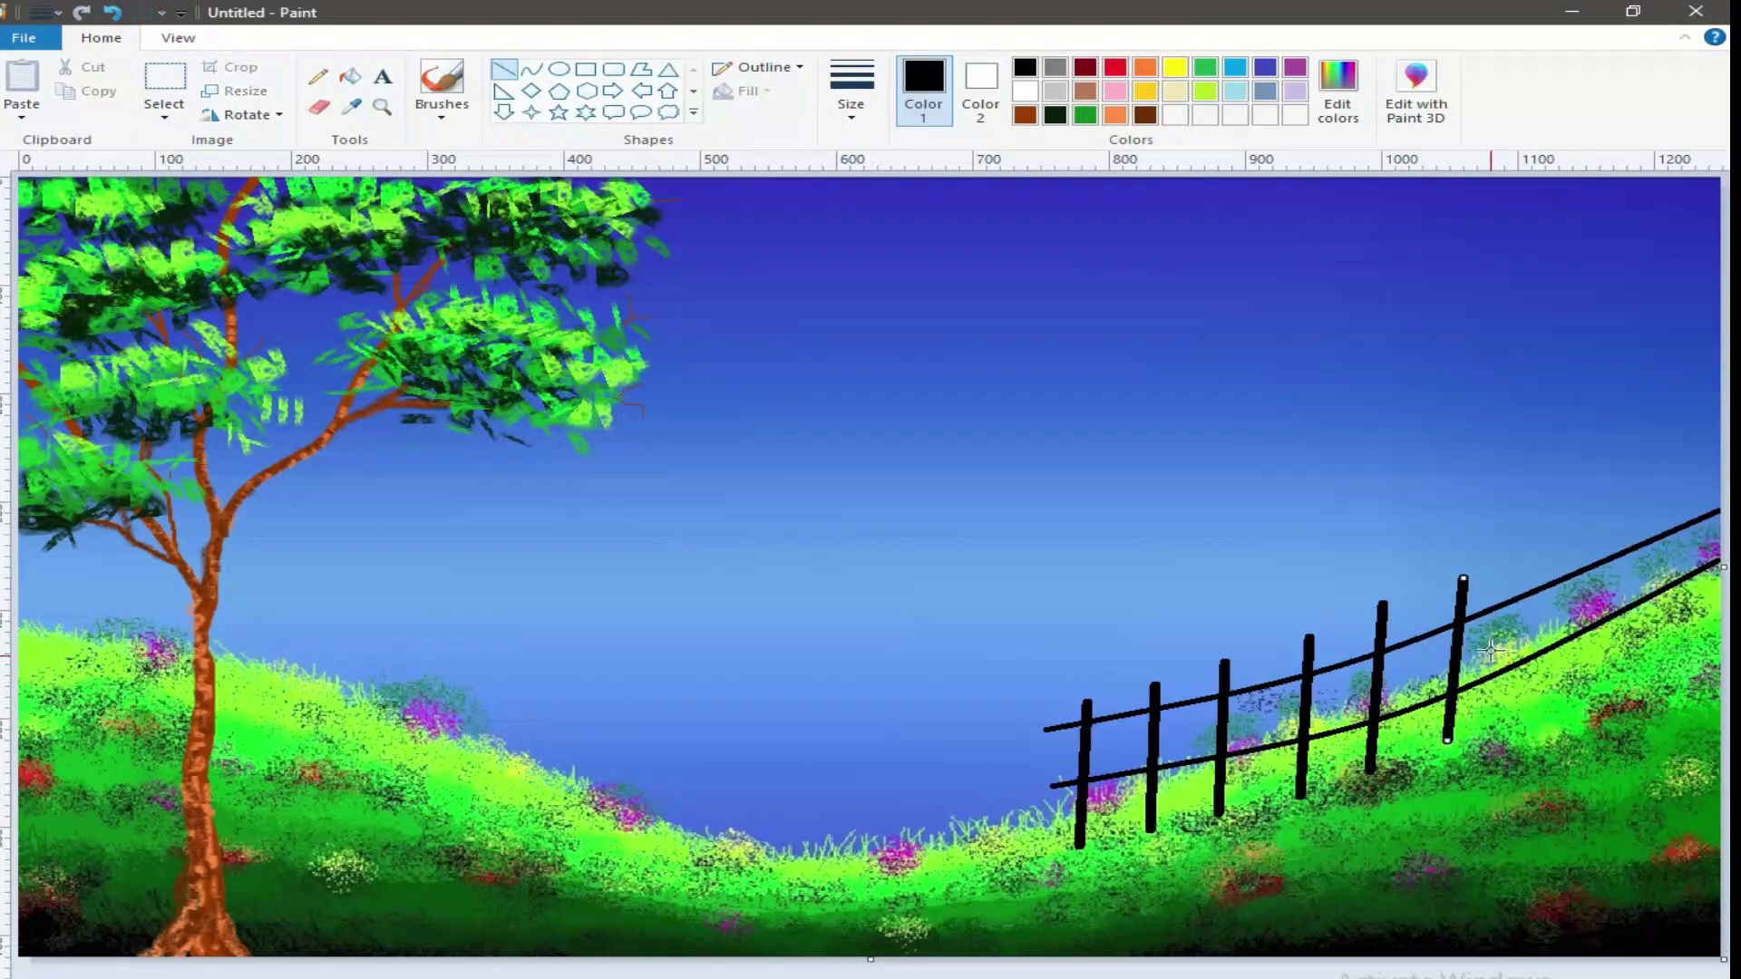
{"action": "mouse_move", "coordinate": [1535, 544]}
{"action": "left_mouse_down"}
{"action": "mouse_move", "coordinate": [1523, 730]}
{"action": "mouse_move", "coordinate": [1525, 713]}
{"action": "left_mouse_up"}
{"action": "left_click_drag", "start_coordinate": [1609, 510], "coordinate": [1598, 676]}
{"action": "left_click_drag", "start_coordinate": [1680, 472], "coordinate": [1681, 629]}
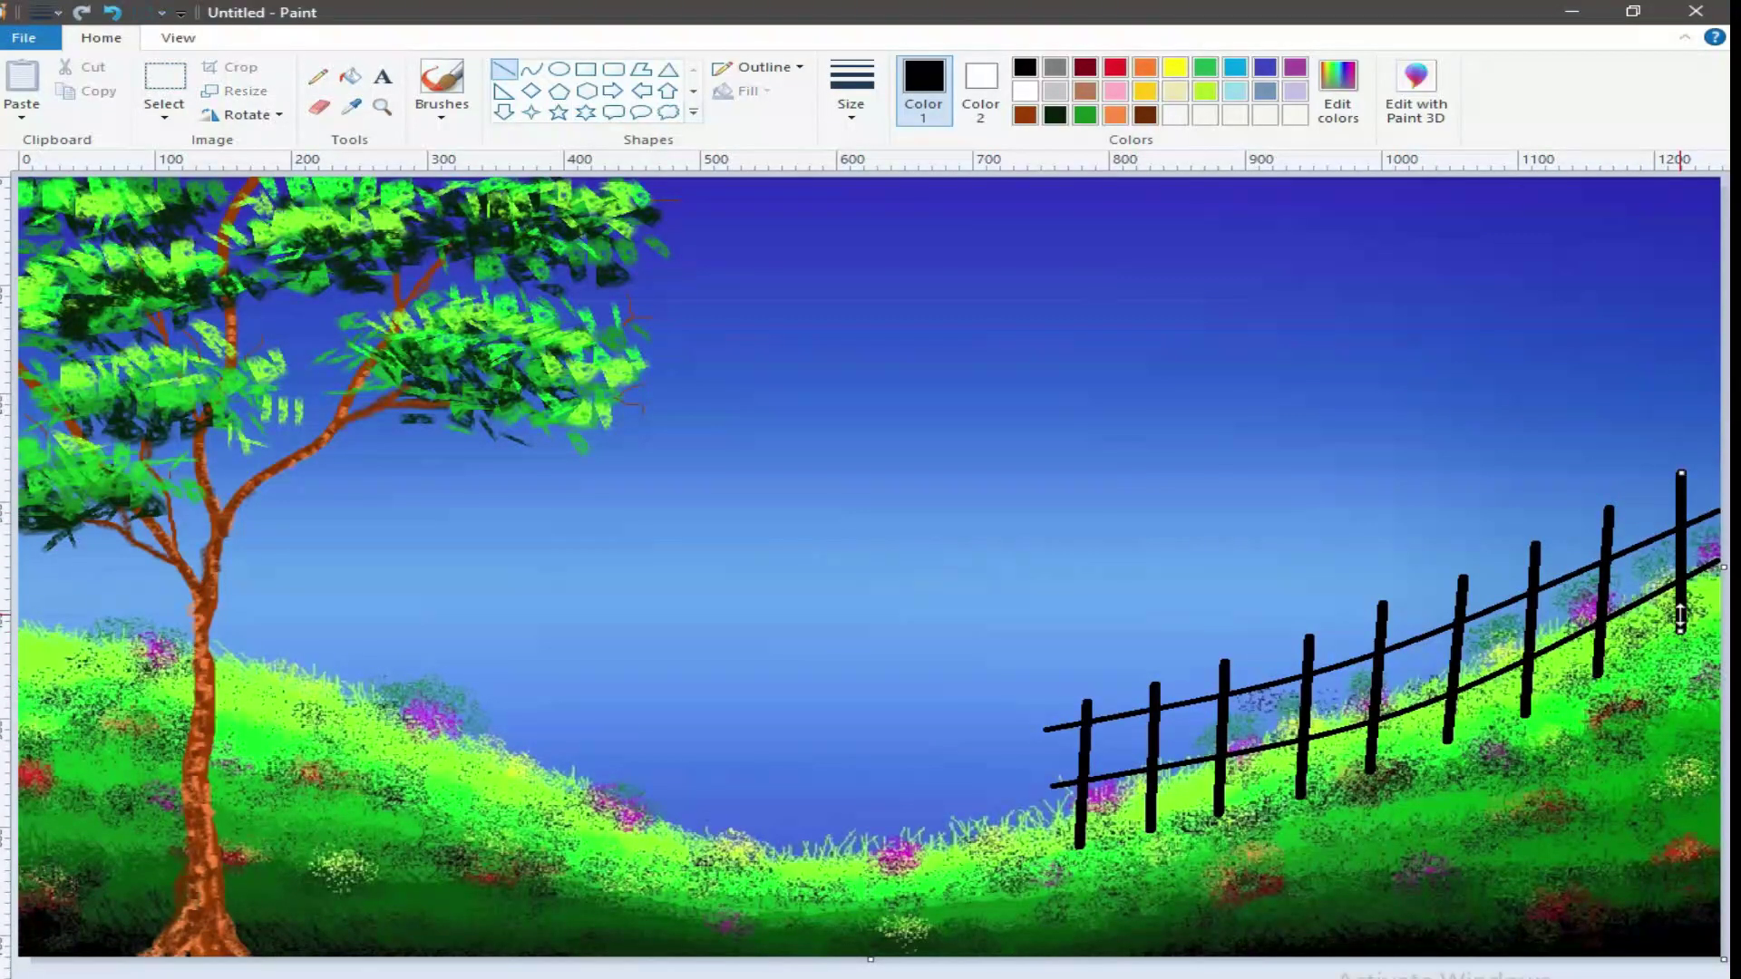
Mix a medium gray (RGB 163, 163, 163) as Color 1 and draw a thick slanted shadow line from the first fence post's foot.
{"action": "left_click", "coordinate": [1055, 93]}
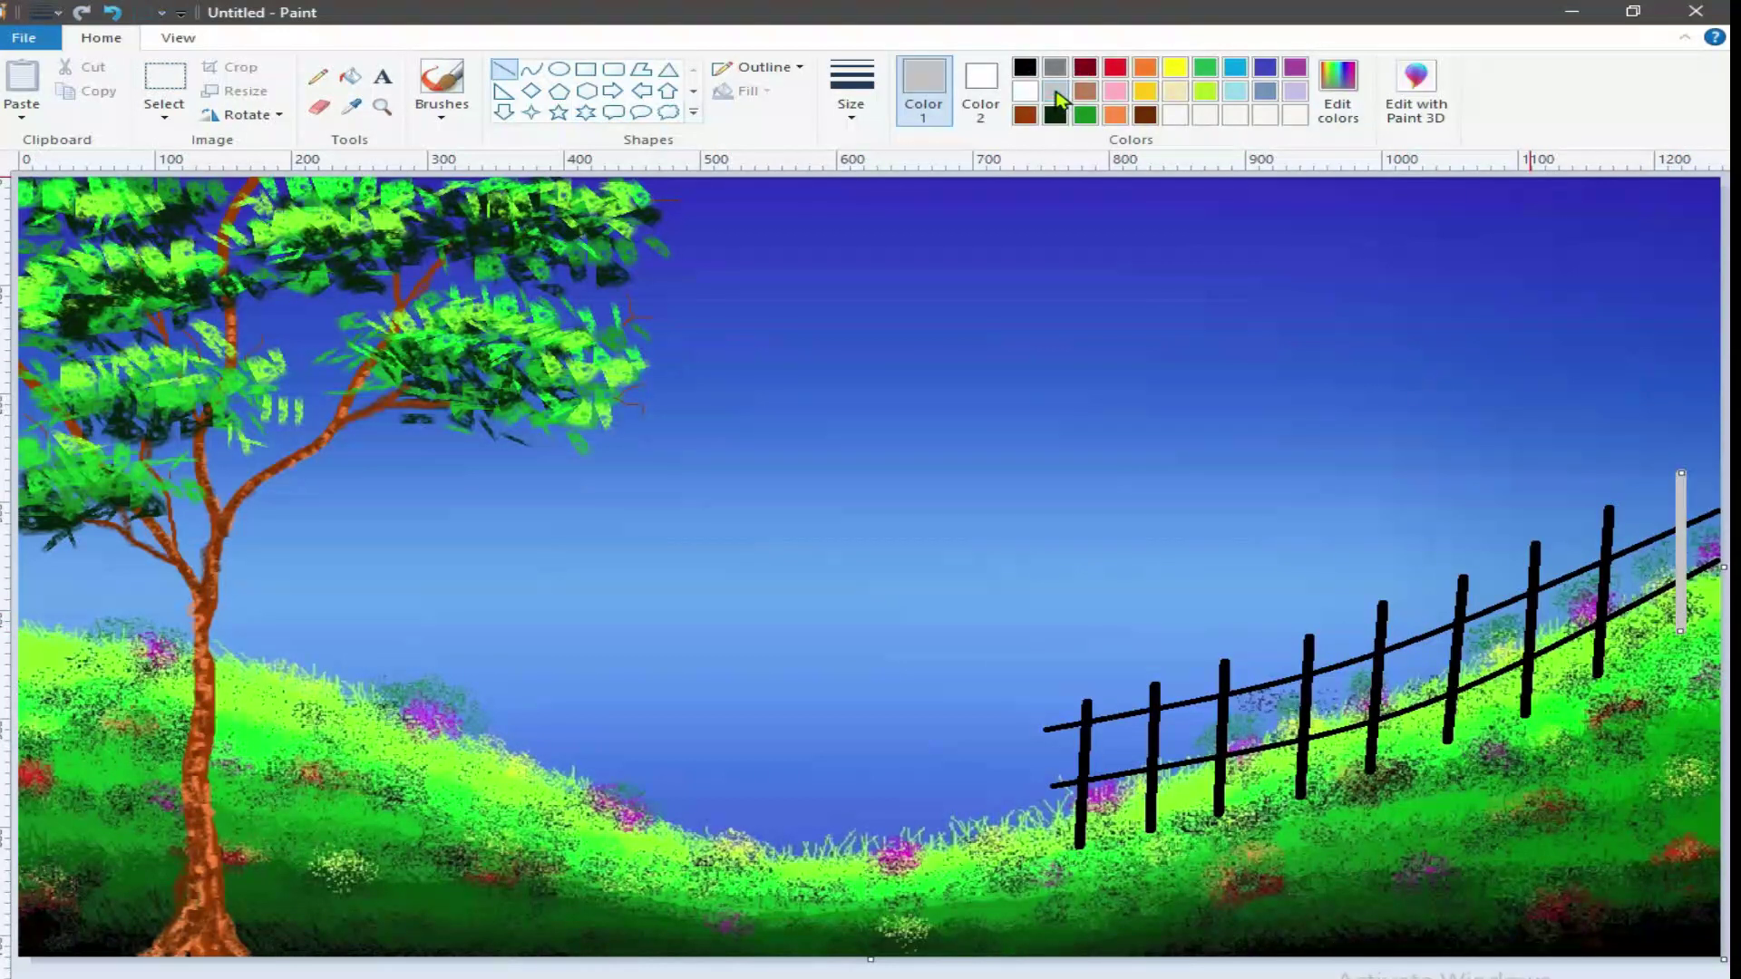
{"action": "left_click", "coordinate": [1340, 91]}
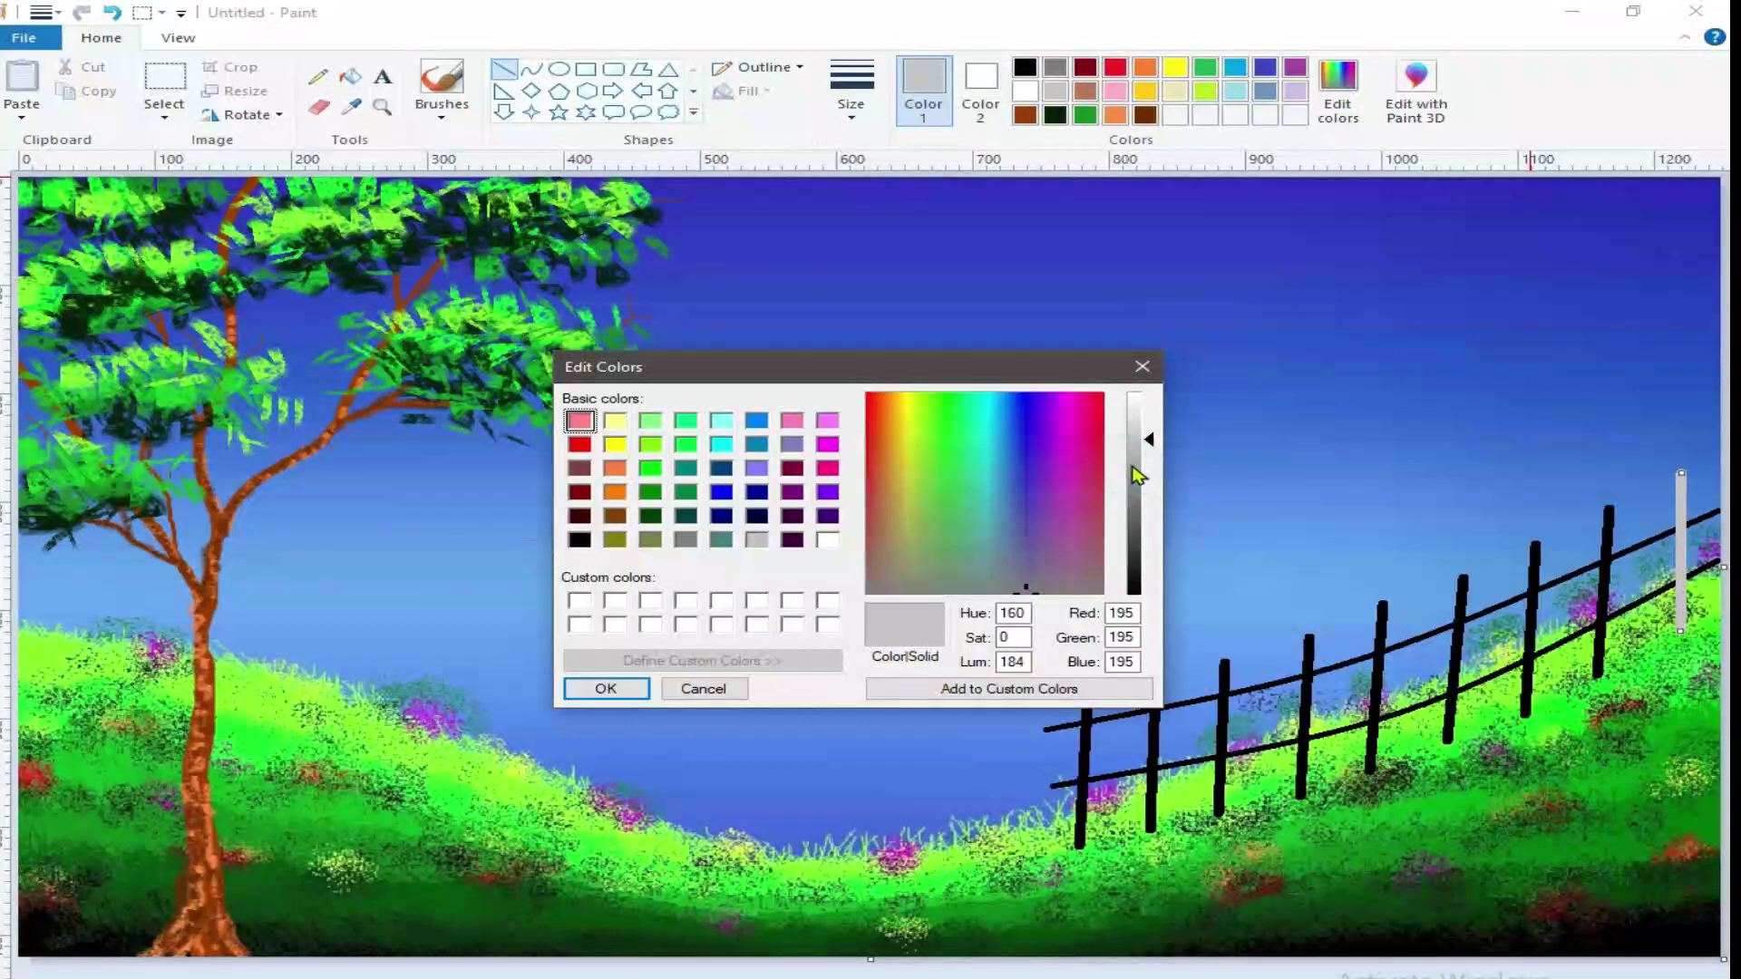
{"action": "left_click", "coordinate": [1138, 474]}
{"action": "left_click", "coordinate": [606, 688]}
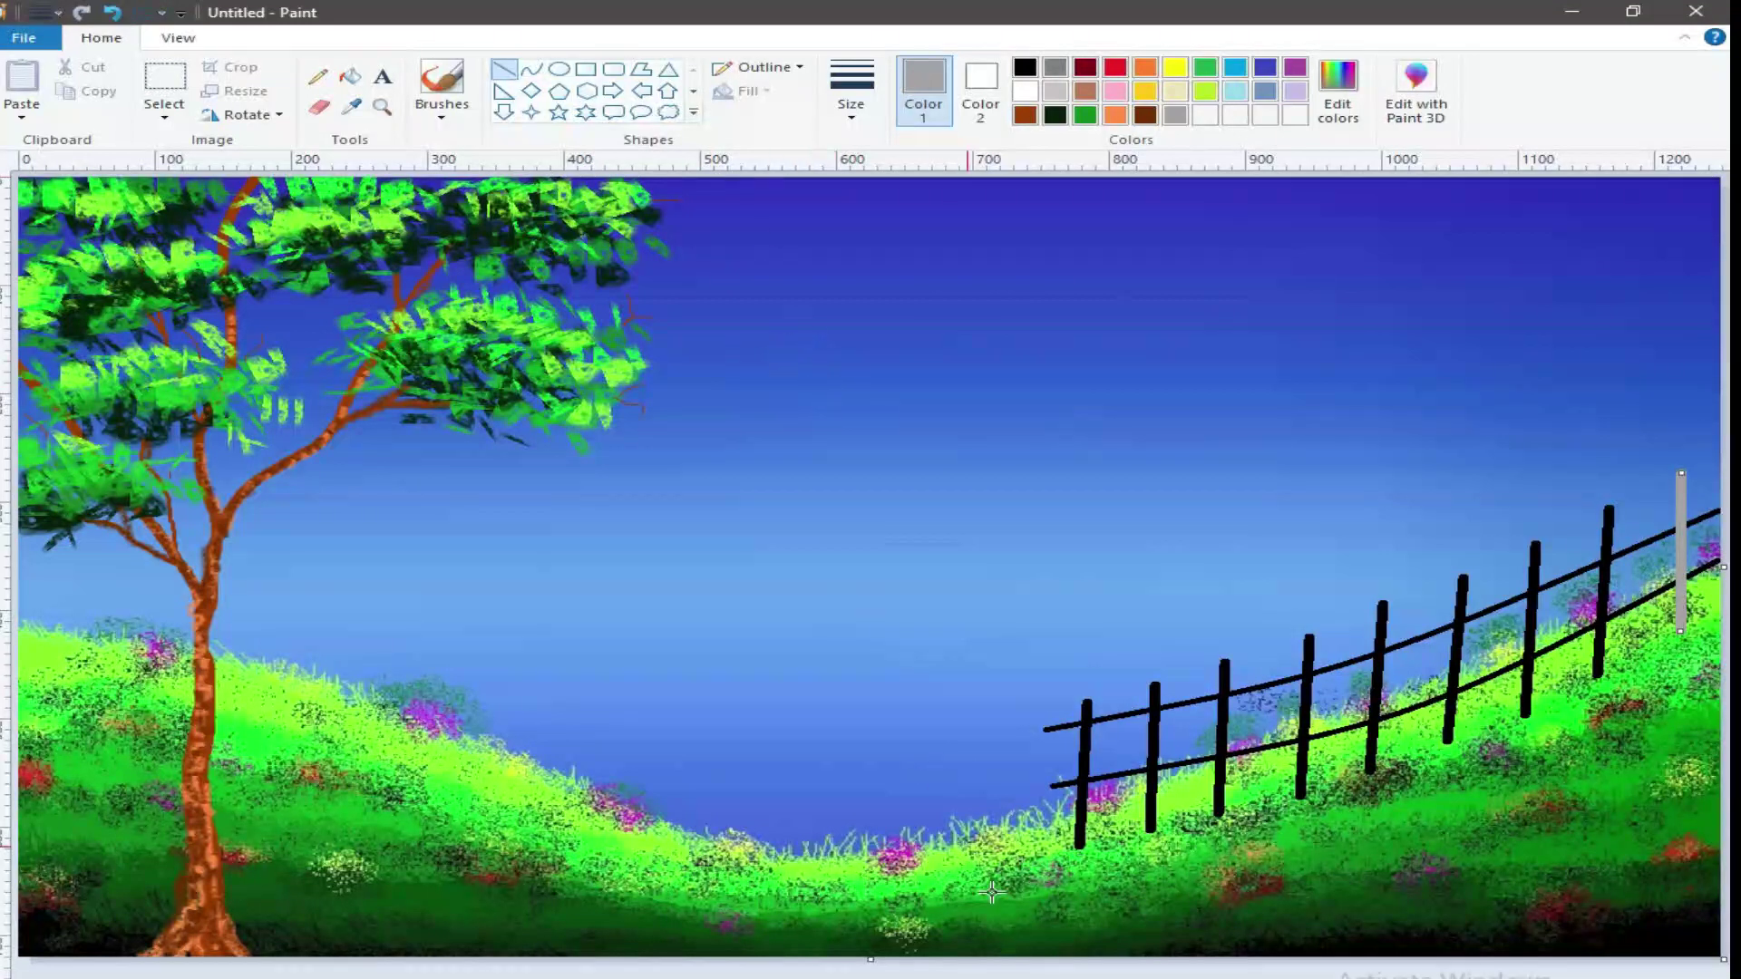
{"action": "left_click_drag", "start_coordinate": [1081, 845], "coordinate": [1165, 908]}
{"action": "left_click_drag", "start_coordinate": [1165, 908], "coordinate": [1170, 907]}
Darken the gray of Color 1 and of the first post's shadow using a custom color.
{"action": "left_click", "coordinate": [1338, 100]}
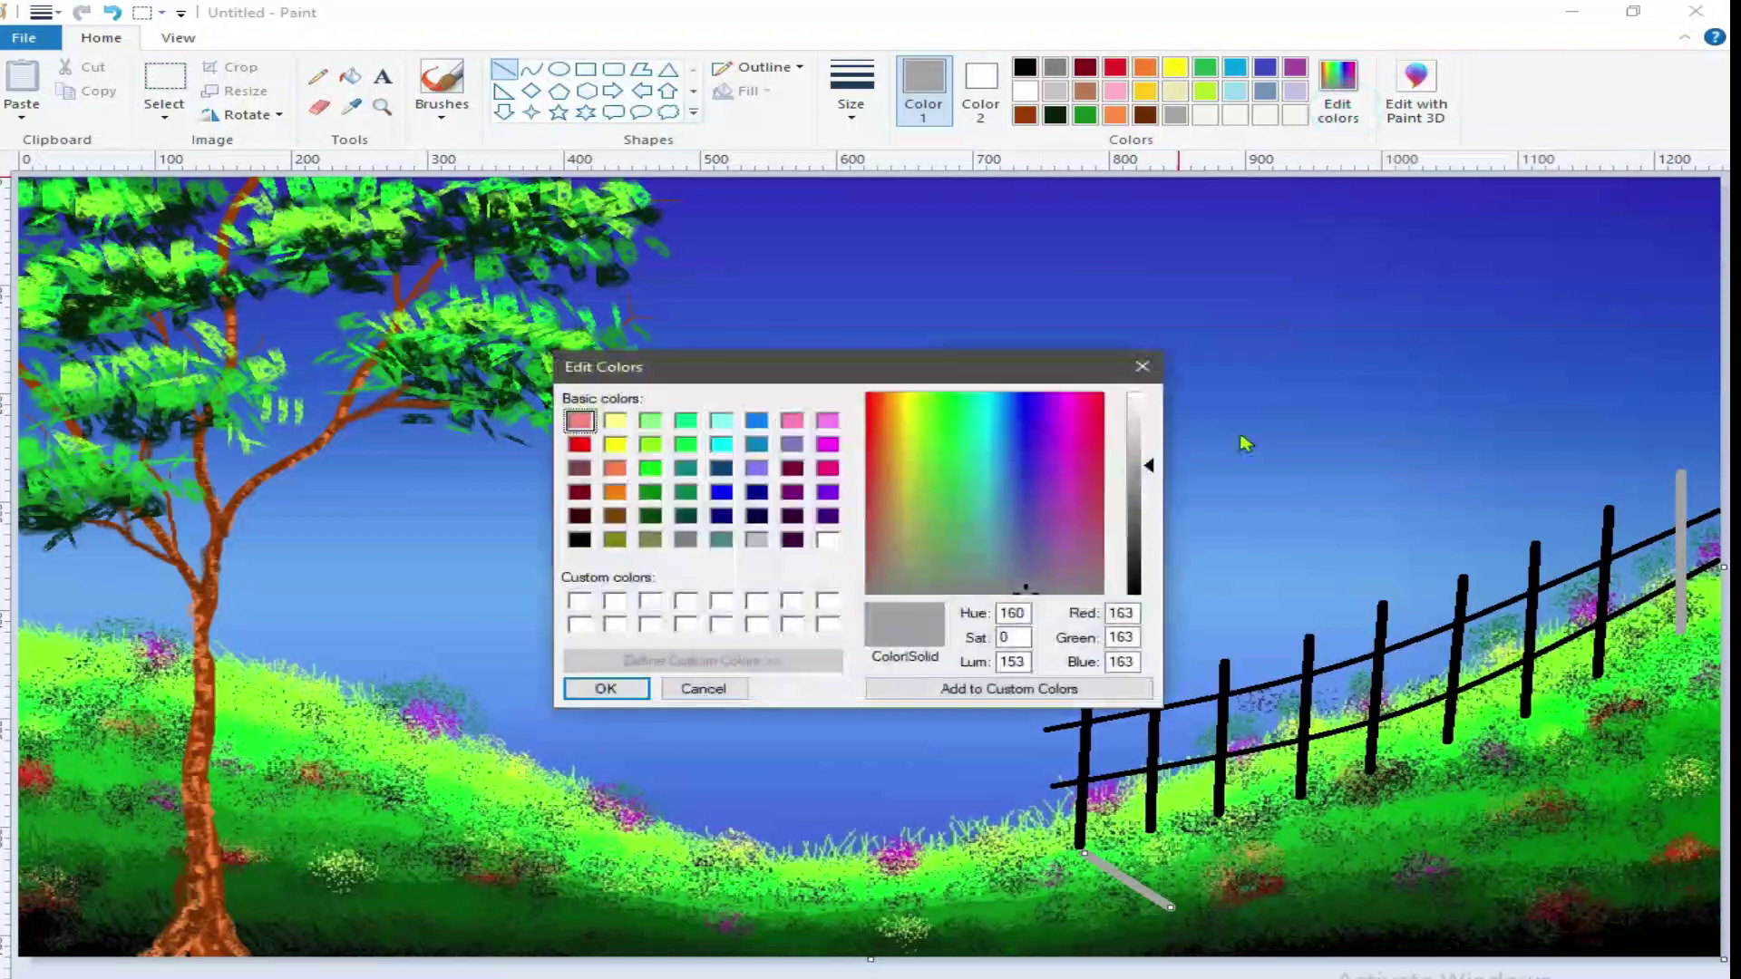
{"action": "left_click", "coordinate": [1140, 504]}
{"action": "left_click", "coordinate": [606, 688]}
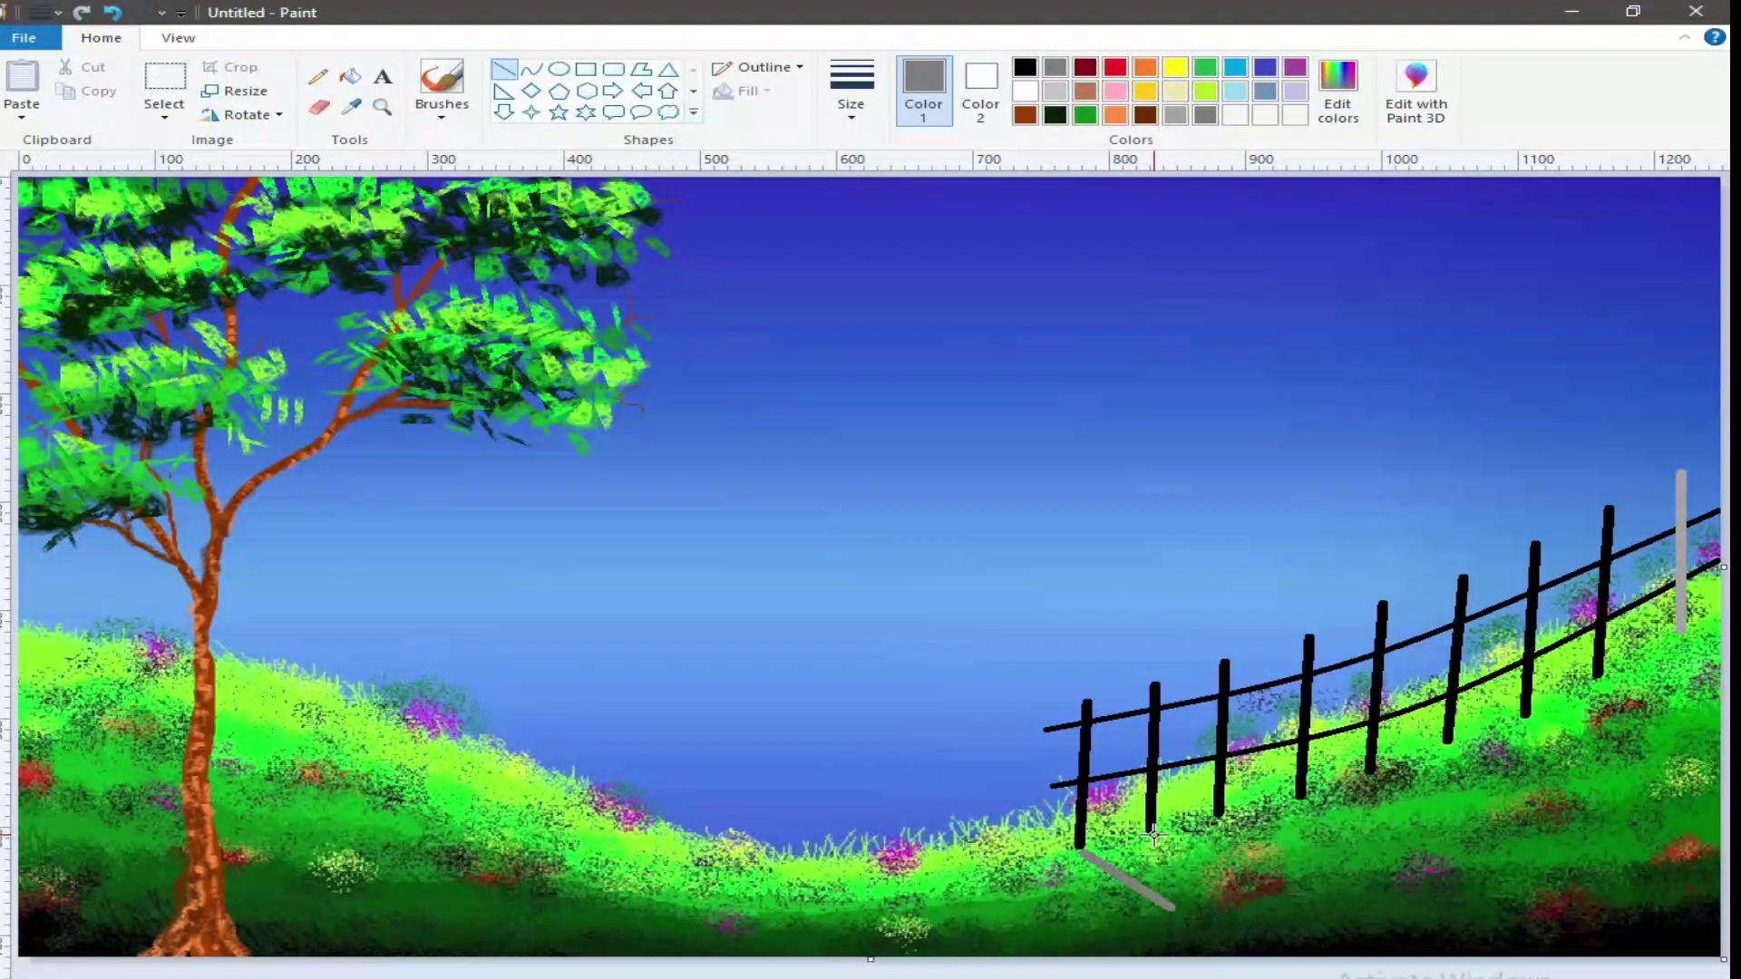
Draw matching dark gray shadow lines slanting downhill from the feet of the other eight fence posts.
{"action": "left_click_drag", "start_coordinate": [1154, 836], "coordinate": [1244, 886]}
{"action": "left_click_drag", "start_coordinate": [1218, 816], "coordinate": [1308, 866]}
{"action": "mouse_move", "coordinate": [1307, 801]}
{"action": "left_mouse_down"}
{"action": "mouse_move", "coordinate": [1401, 866]}
{"action": "mouse_move", "coordinate": [1396, 851]}
{"action": "left_mouse_up"}
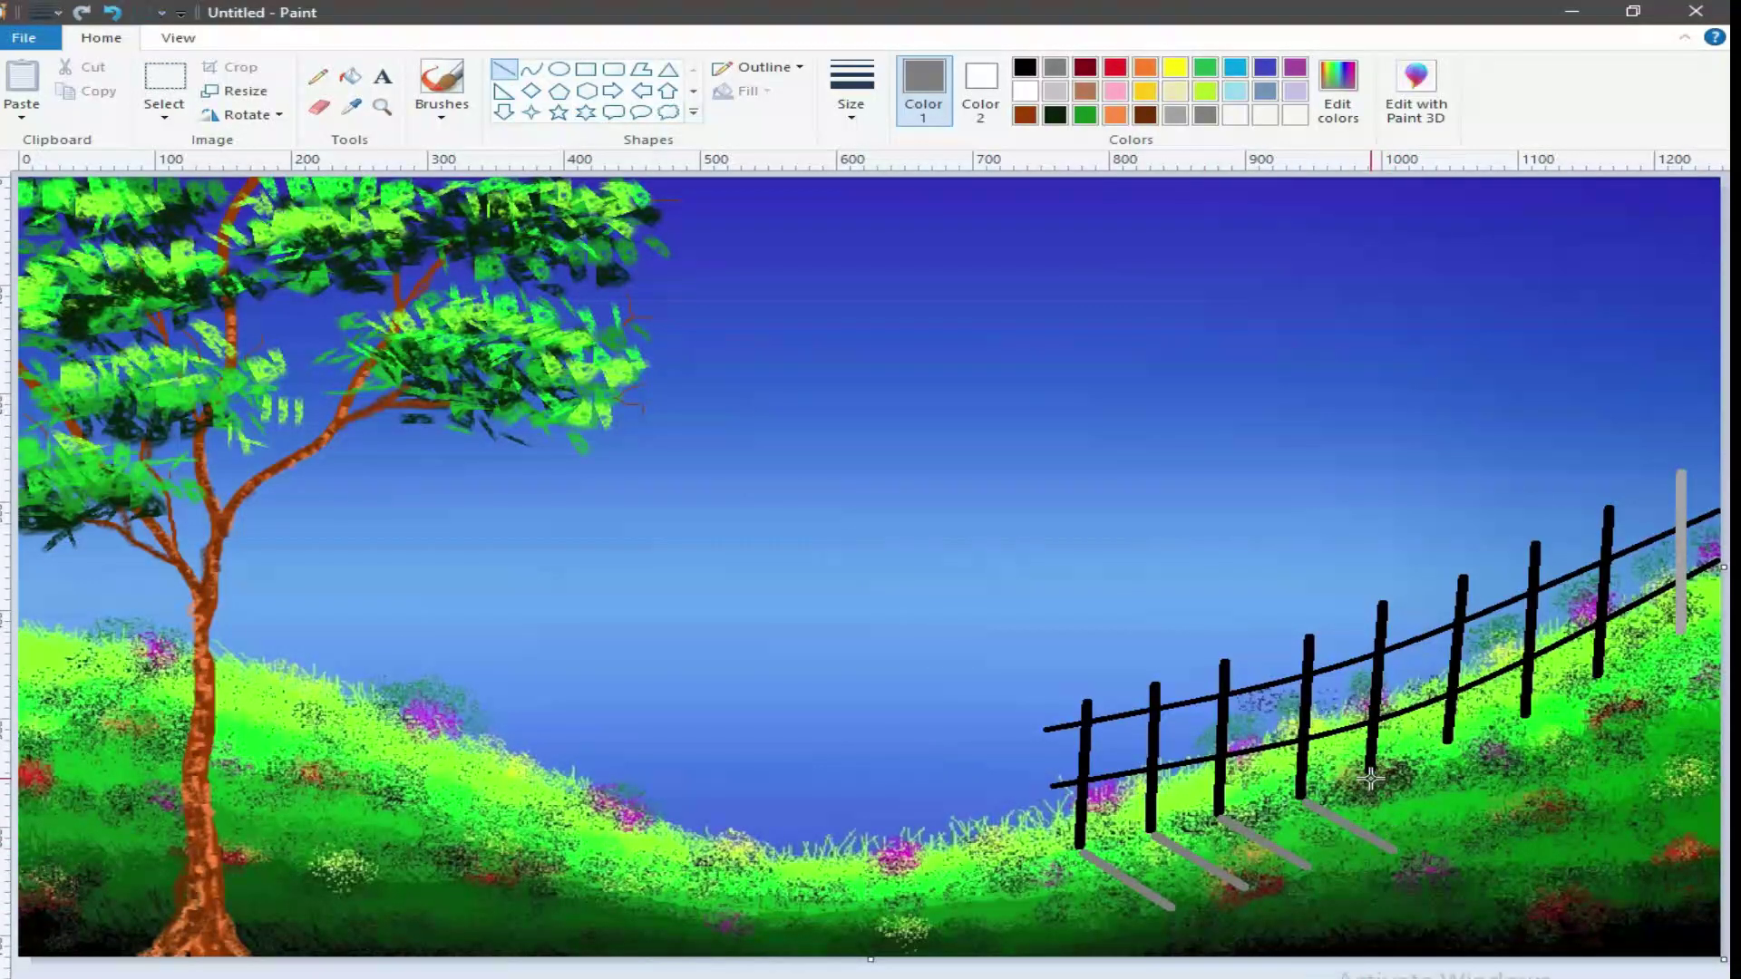
{"action": "left_click_drag", "start_coordinate": [1374, 773], "coordinate": [1472, 825]}
{"action": "left_click_drag", "start_coordinate": [1449, 745], "coordinate": [1543, 791]}
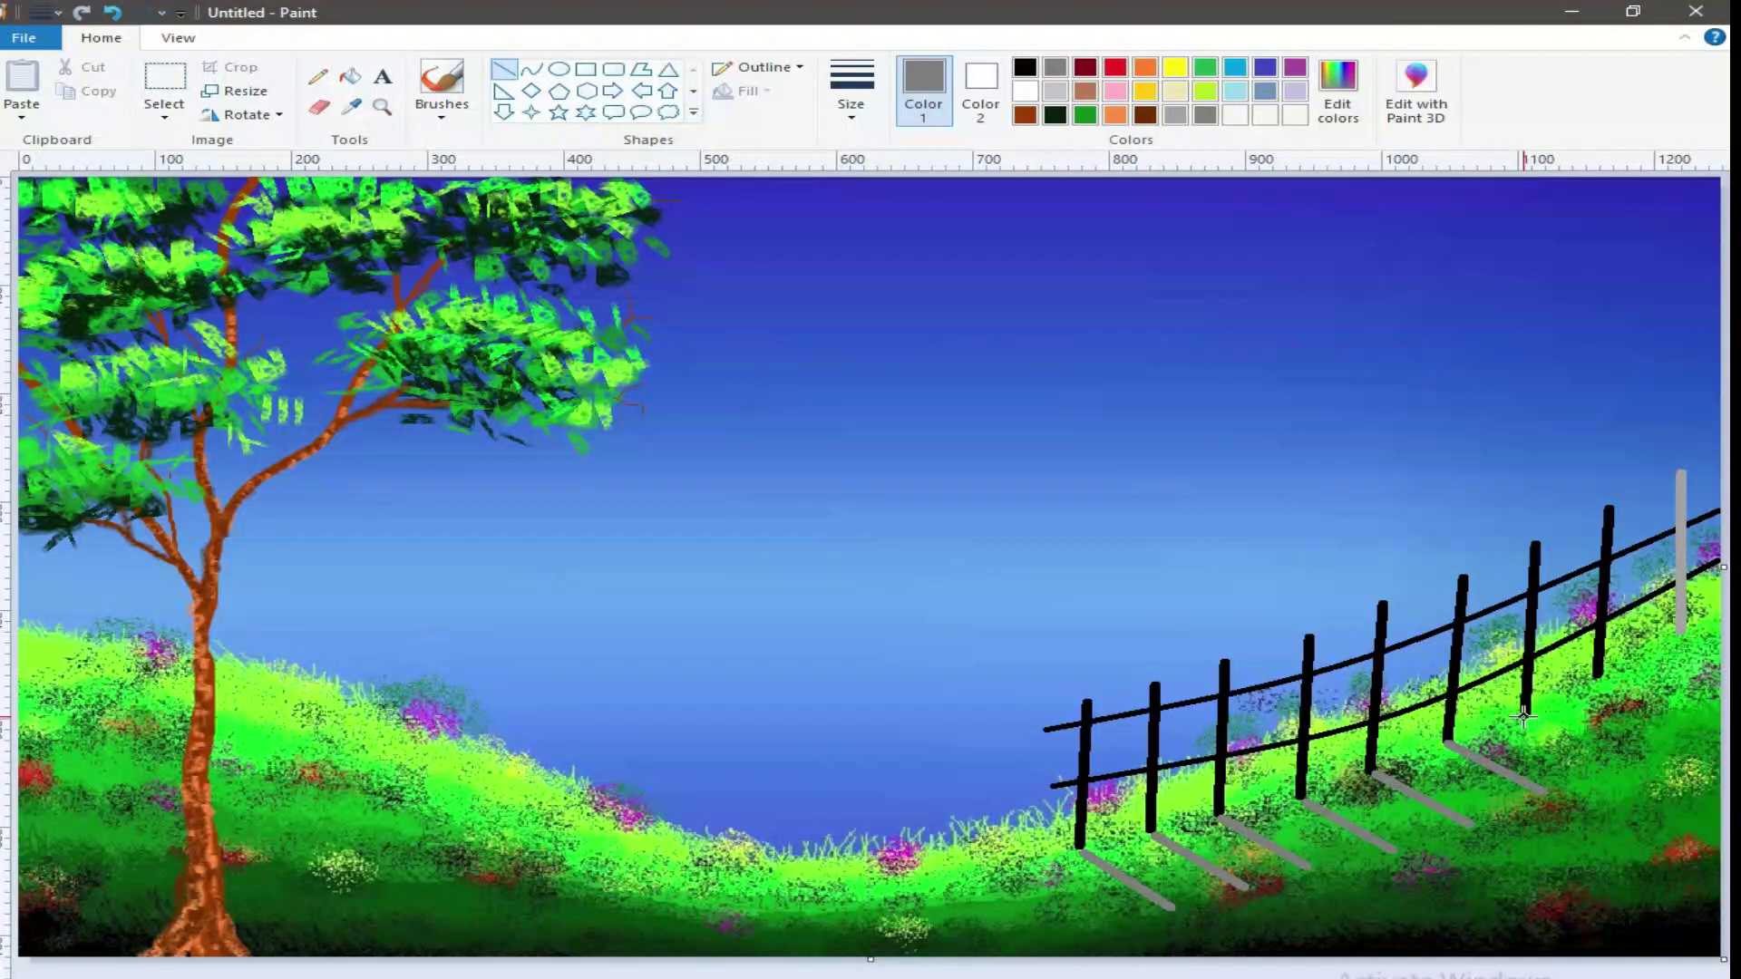
{"action": "mouse_move", "coordinate": [1527, 716]}
{"action": "left_mouse_down"}
{"action": "mouse_move", "coordinate": [1625, 781]}
{"action": "mouse_move", "coordinate": [1621, 762]}
{"action": "left_mouse_up"}
{"action": "left_click_drag", "start_coordinate": [1602, 677], "coordinate": [1685, 720]}
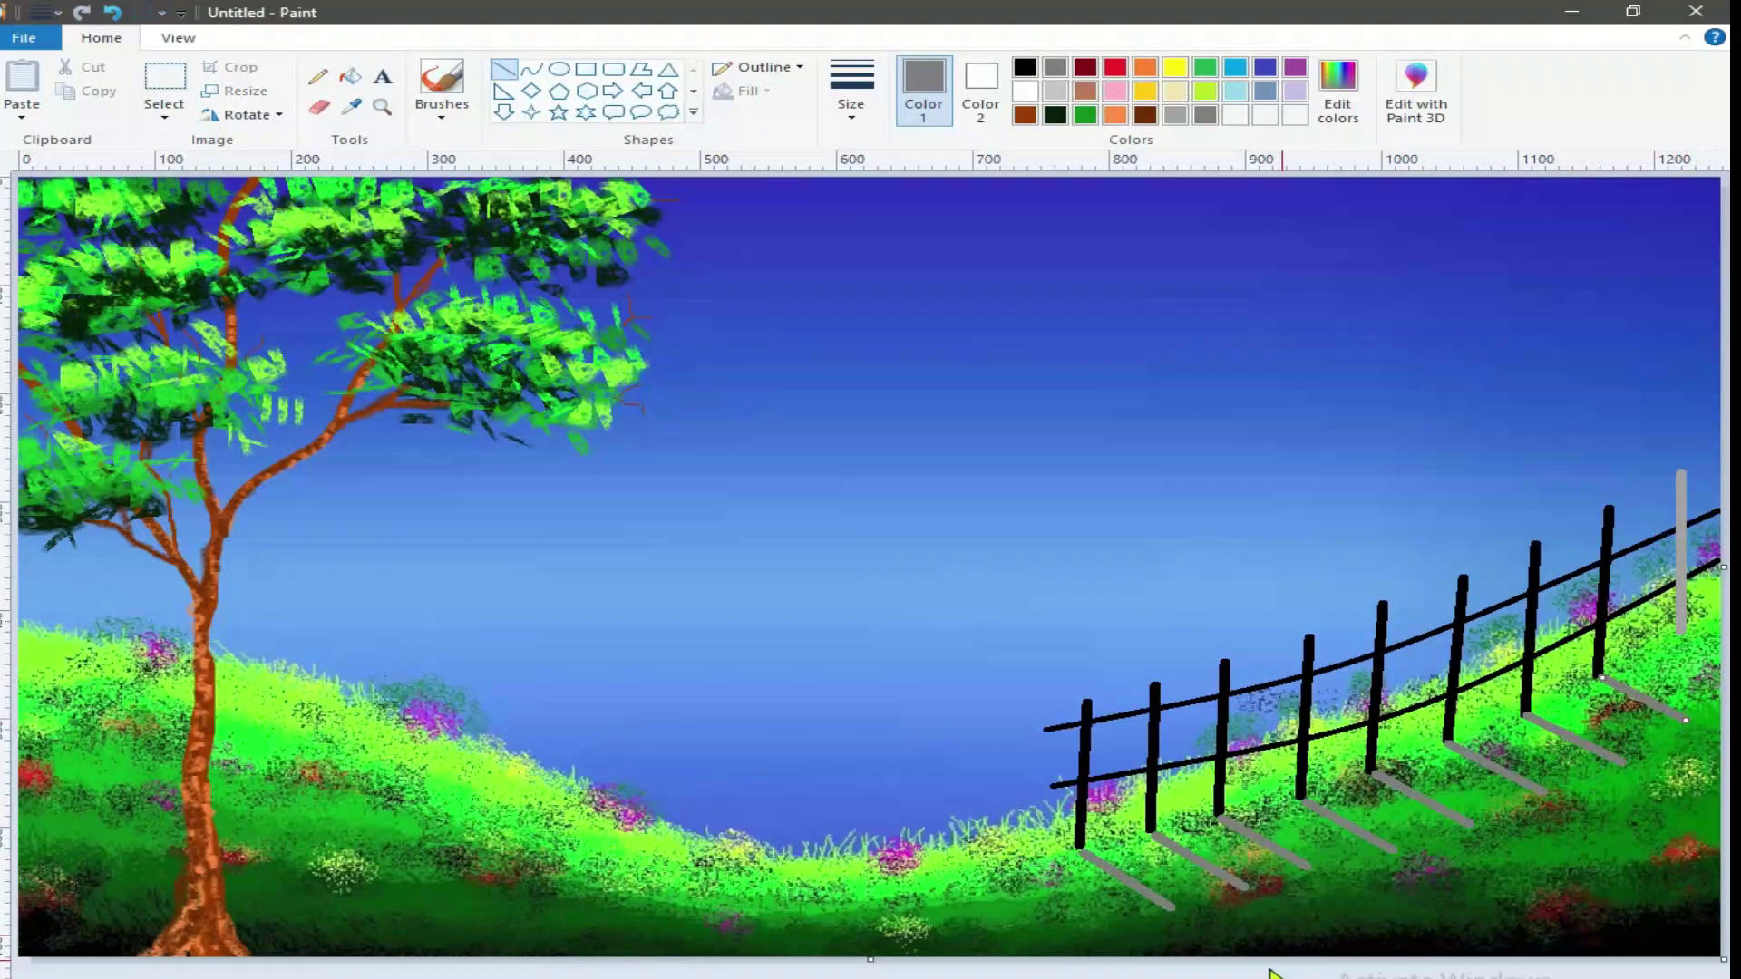
{"action": "left_click_drag", "start_coordinate": [1679, 633], "coordinate": [1723, 659]}
Redraw the rightmost fence post in black over its gray line, shifted slightly so a thin gray edge shows.
{"action": "left_click", "coordinate": [1026, 68]}
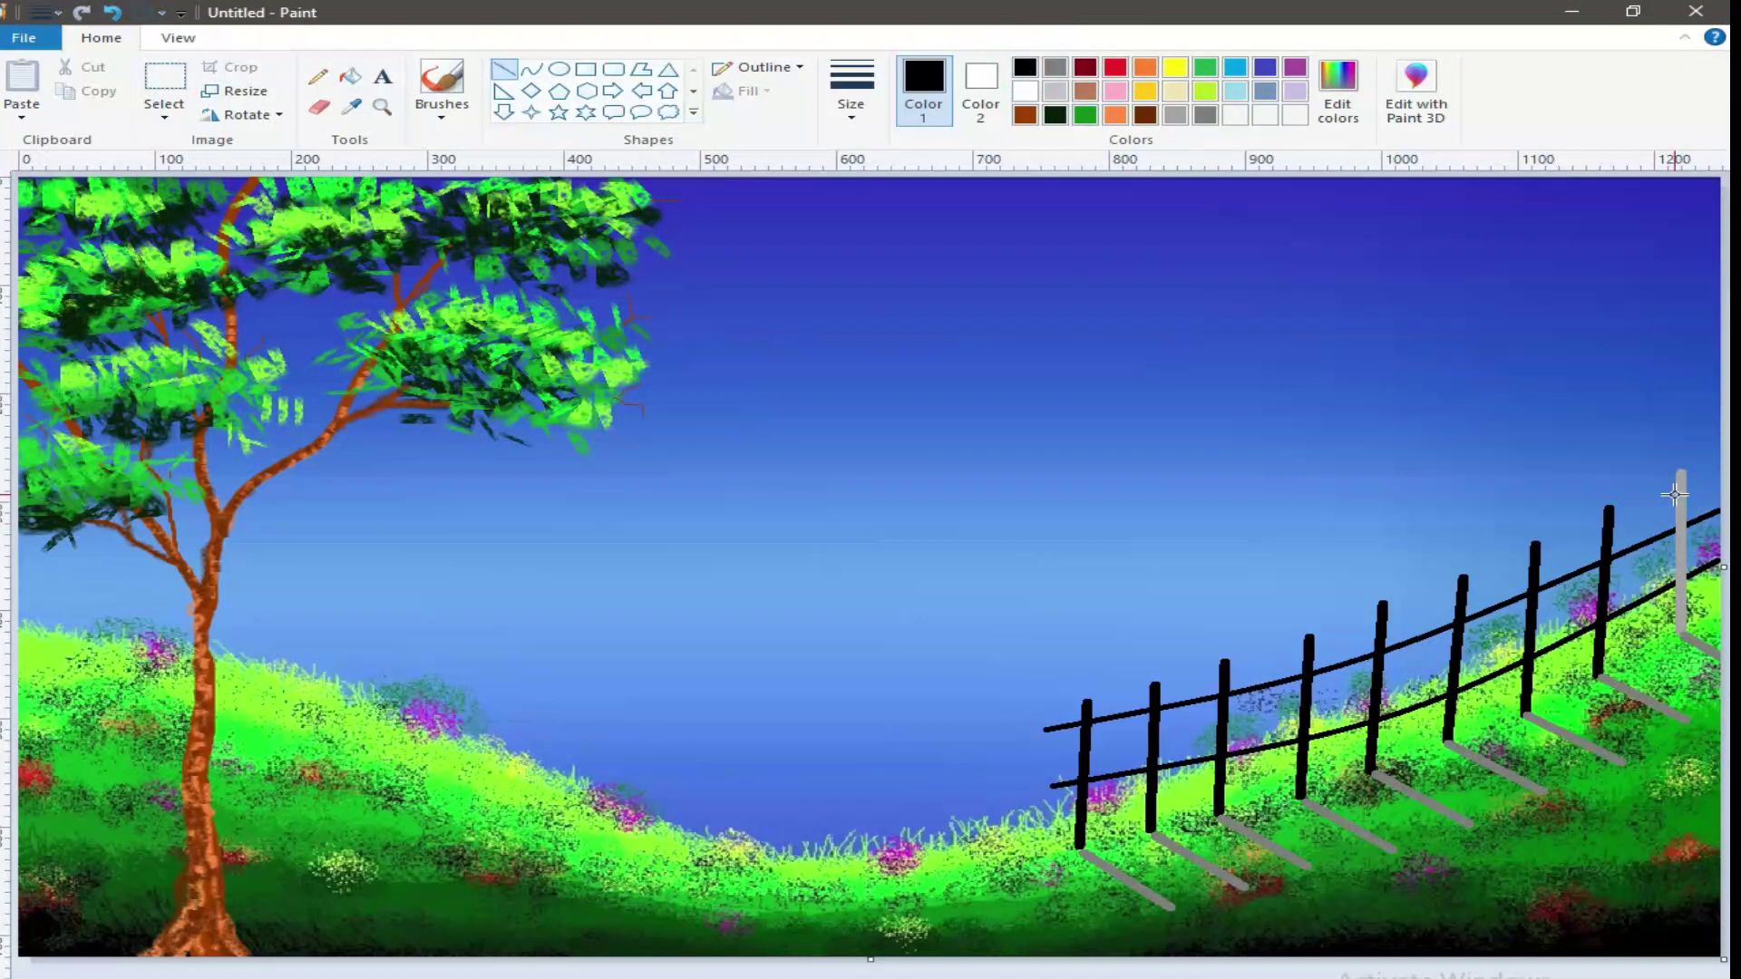
{"action": "left_click_drag", "start_coordinate": [1682, 473], "coordinate": [1679, 632]}
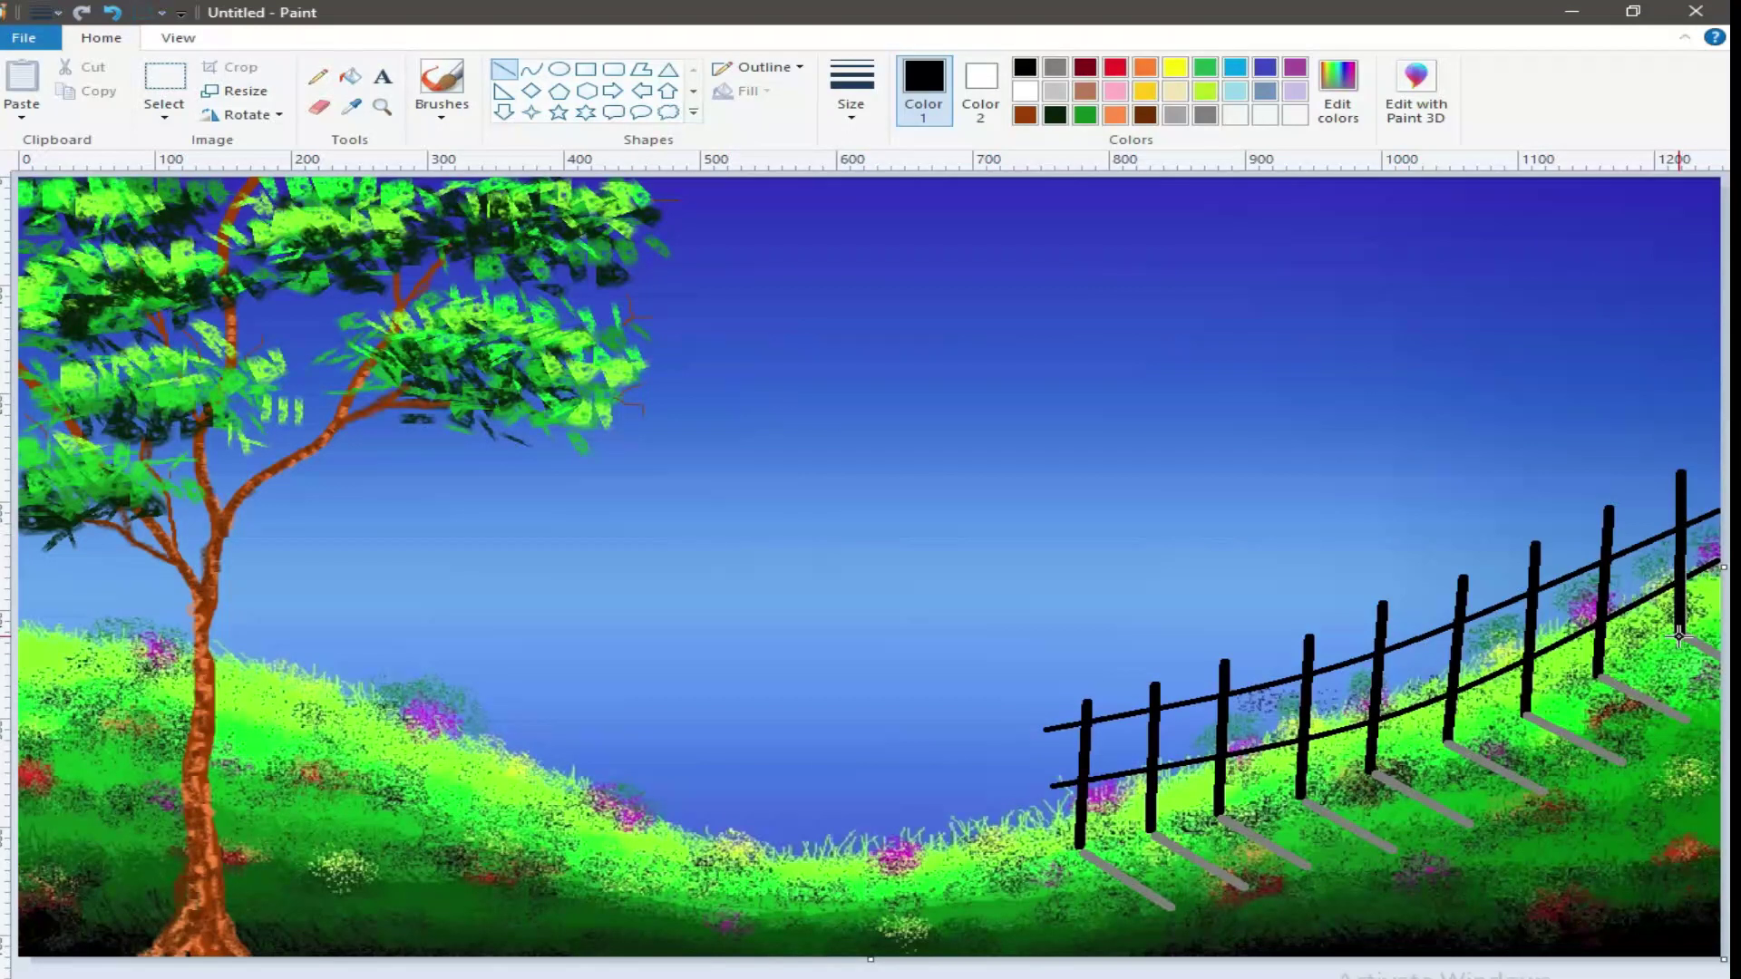
{"action": "left_click_drag", "start_coordinate": [1682, 550], "coordinate": [1678, 551]}
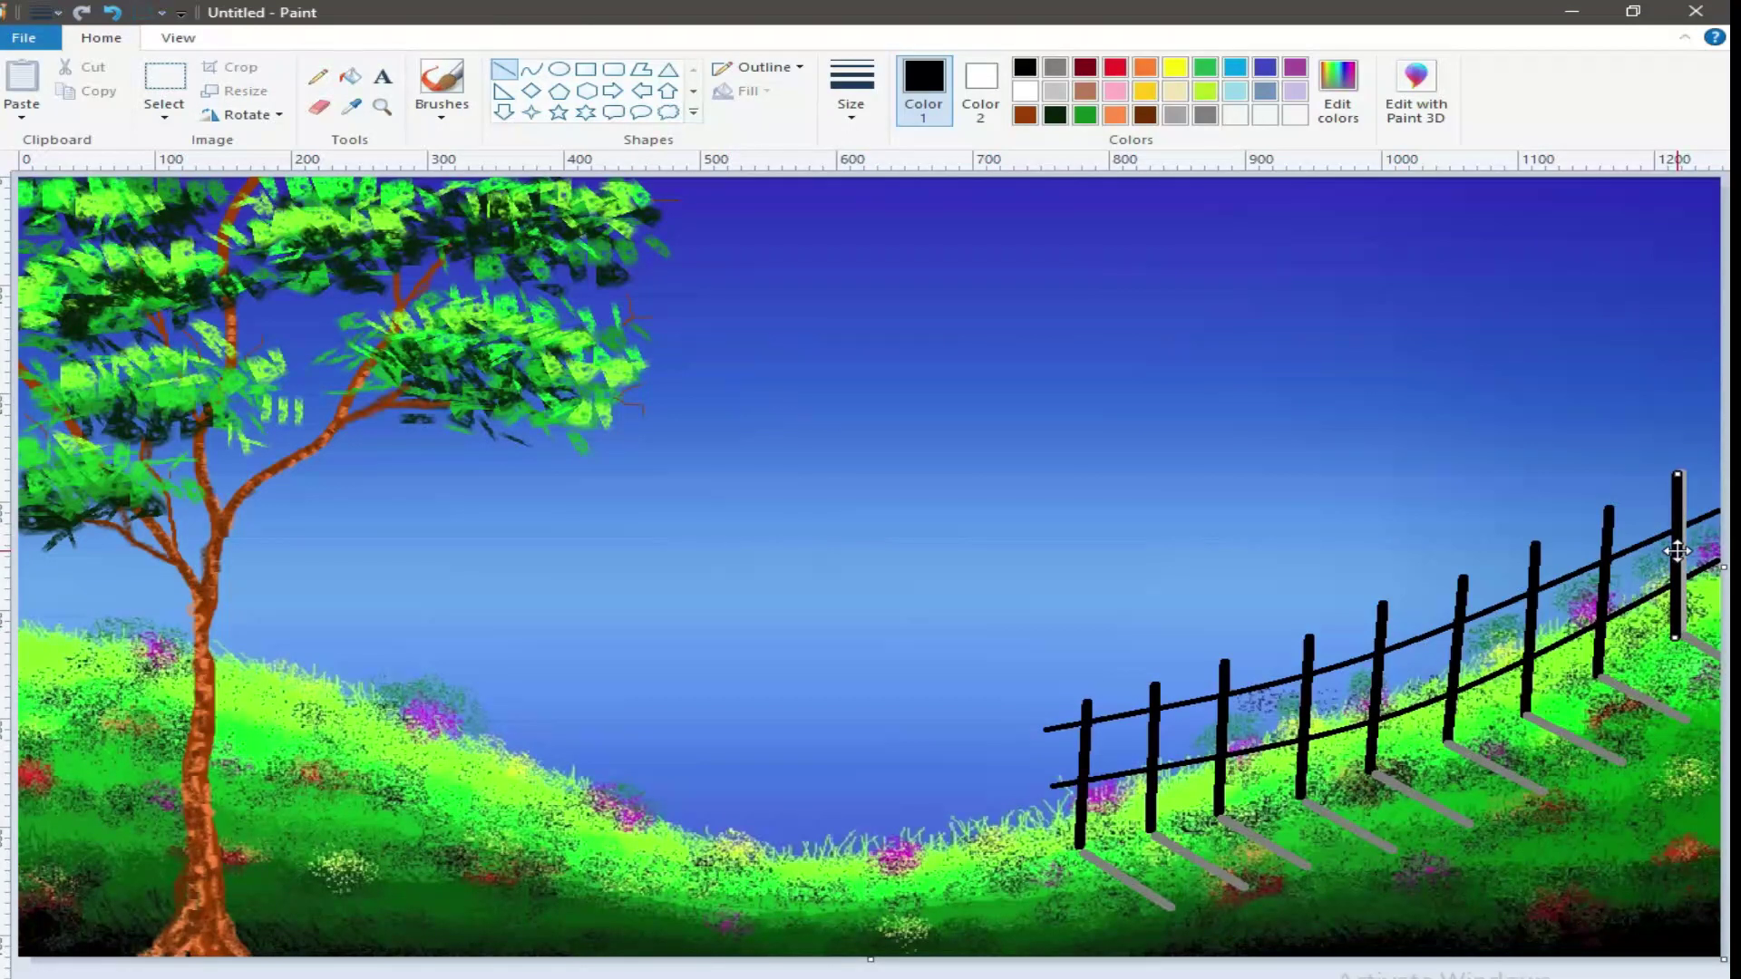
{"action": "left_click", "coordinate": [1165, 976]}
Draw 3px dark gray highlight lines along the right side of the first eight fence posts.
{"action": "left_click", "coordinate": [1205, 115]}
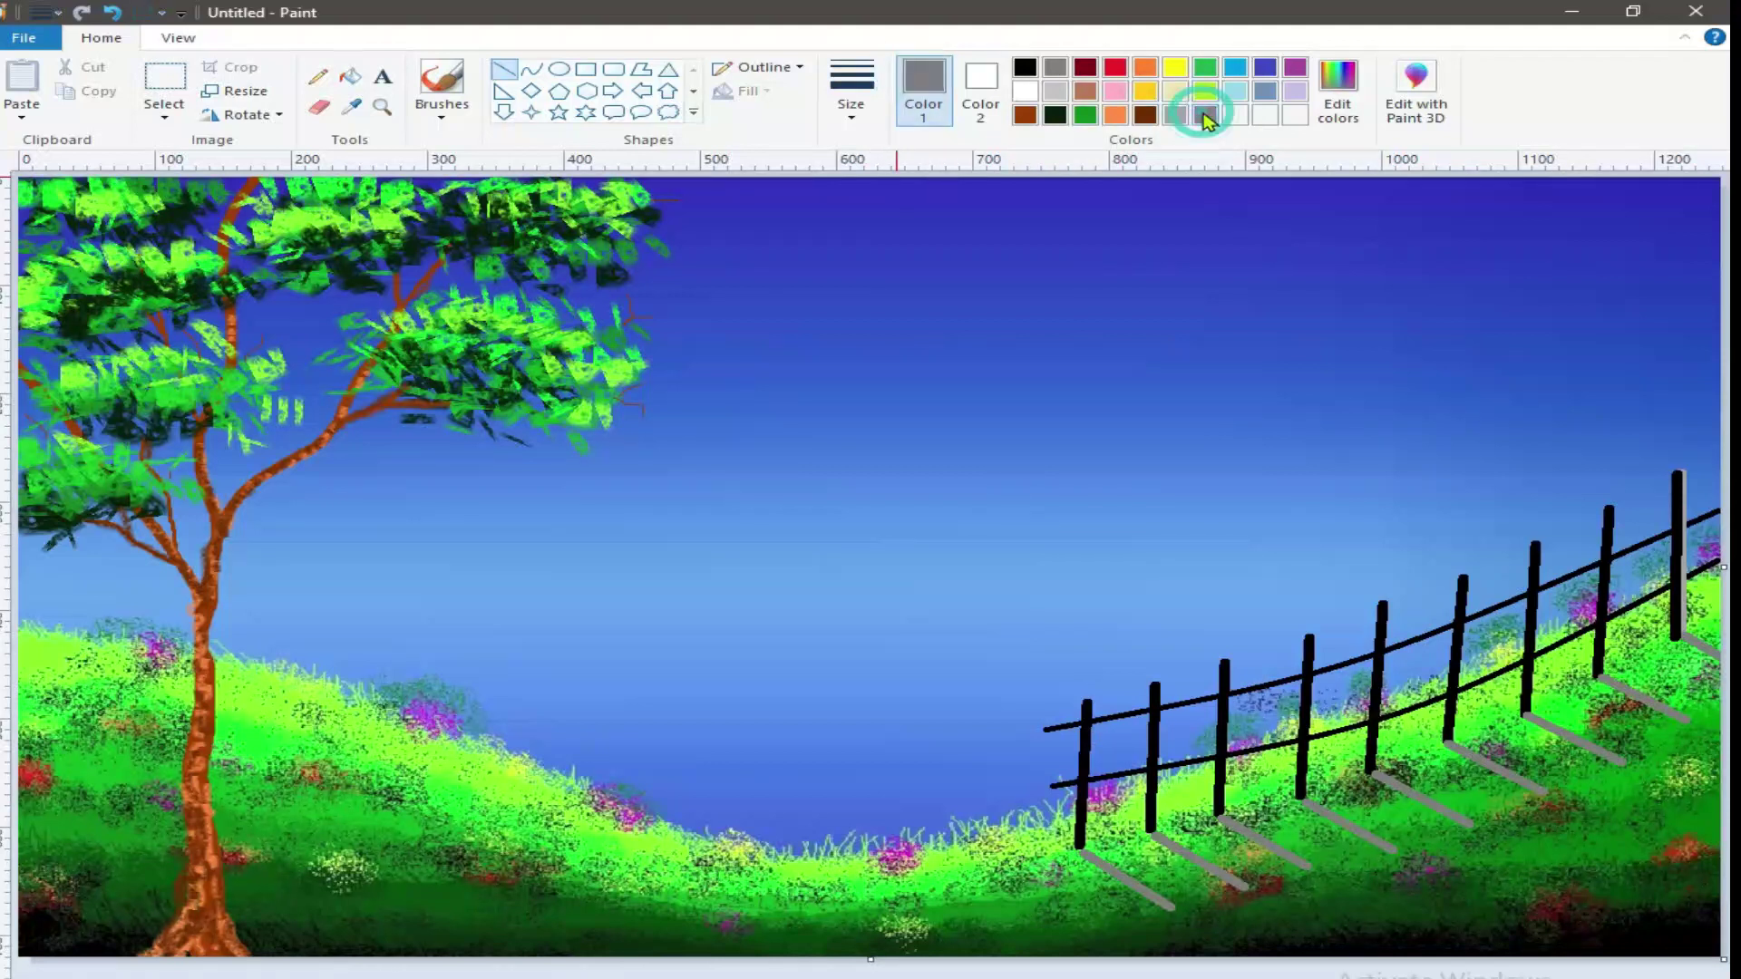
{"action": "left_click", "coordinate": [850, 91]}
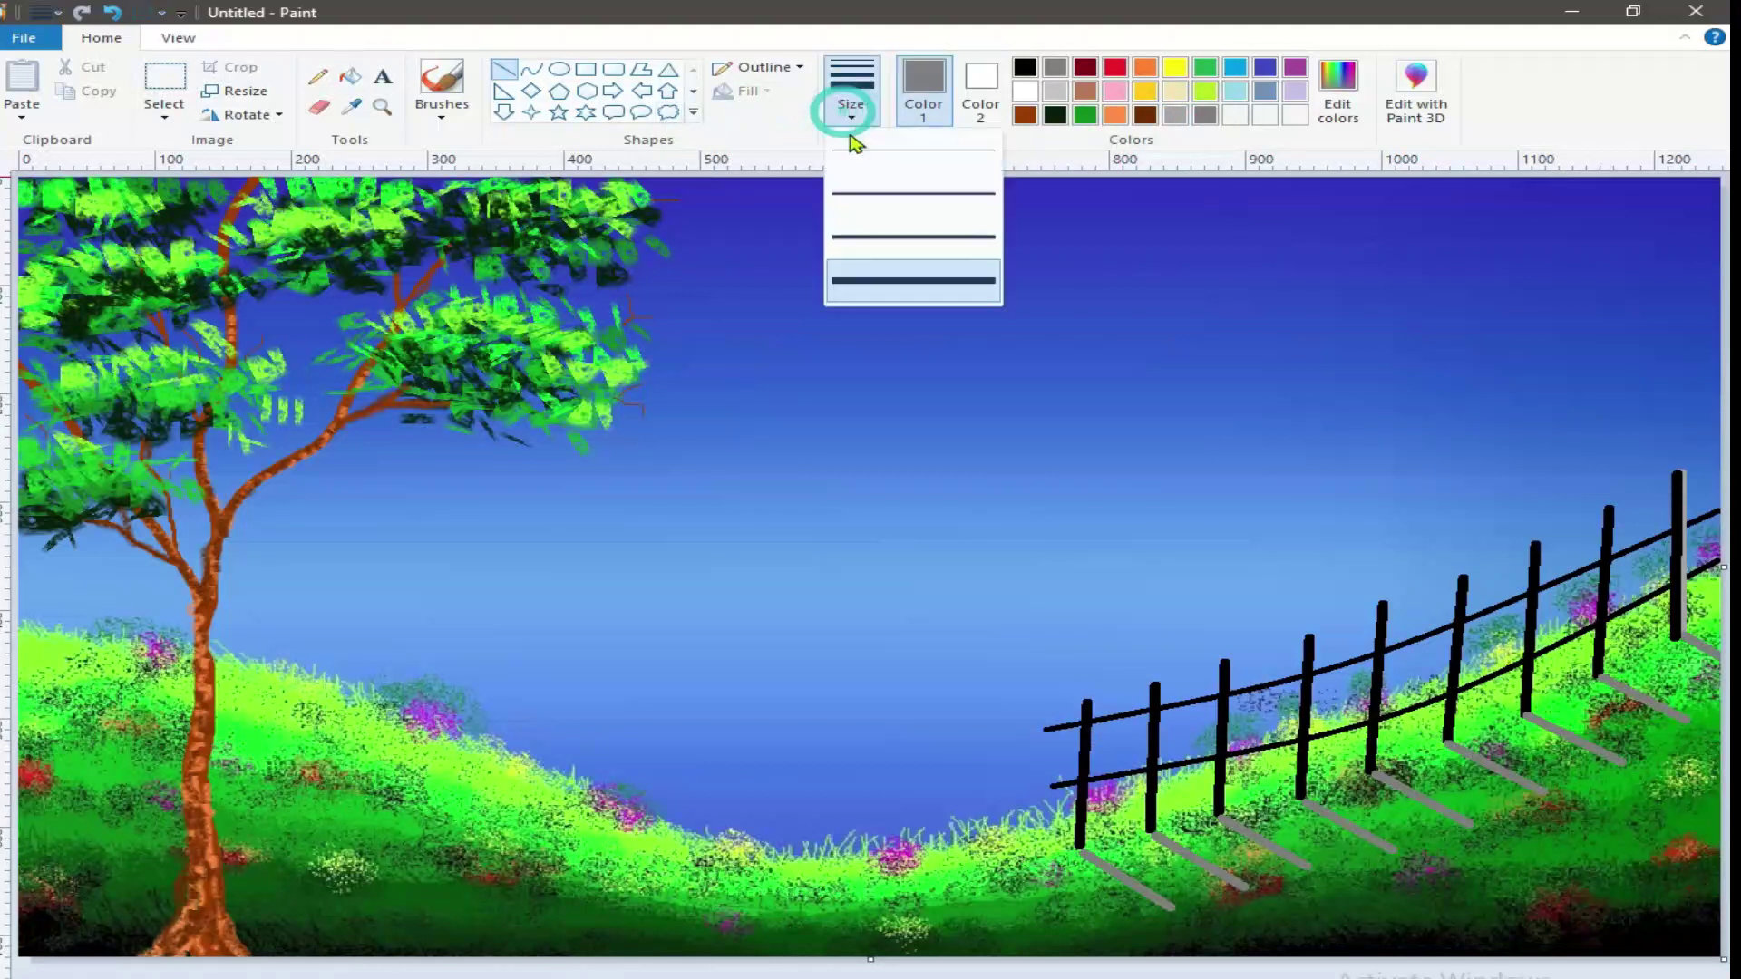
{"action": "left_click", "coordinate": [876, 200]}
{"action": "left_click_drag", "start_coordinate": [1091, 704], "coordinate": [1084, 846]}
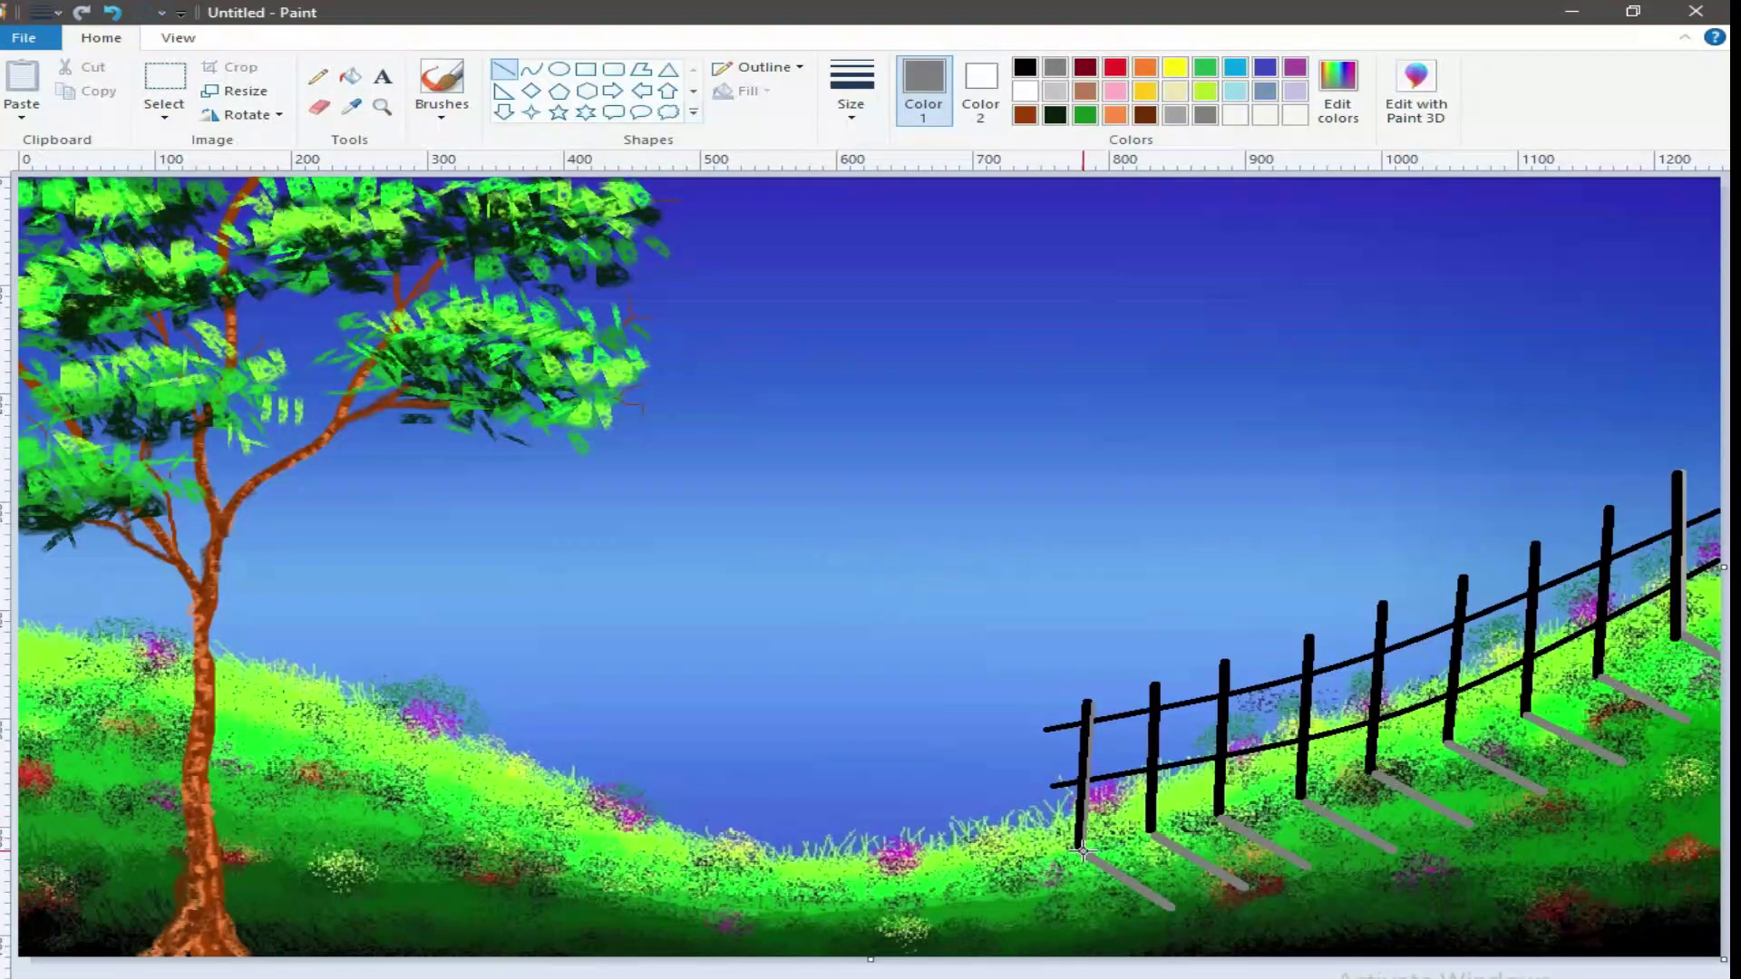
{"action": "left_click_drag", "start_coordinate": [1161, 680], "coordinate": [1154, 828]}
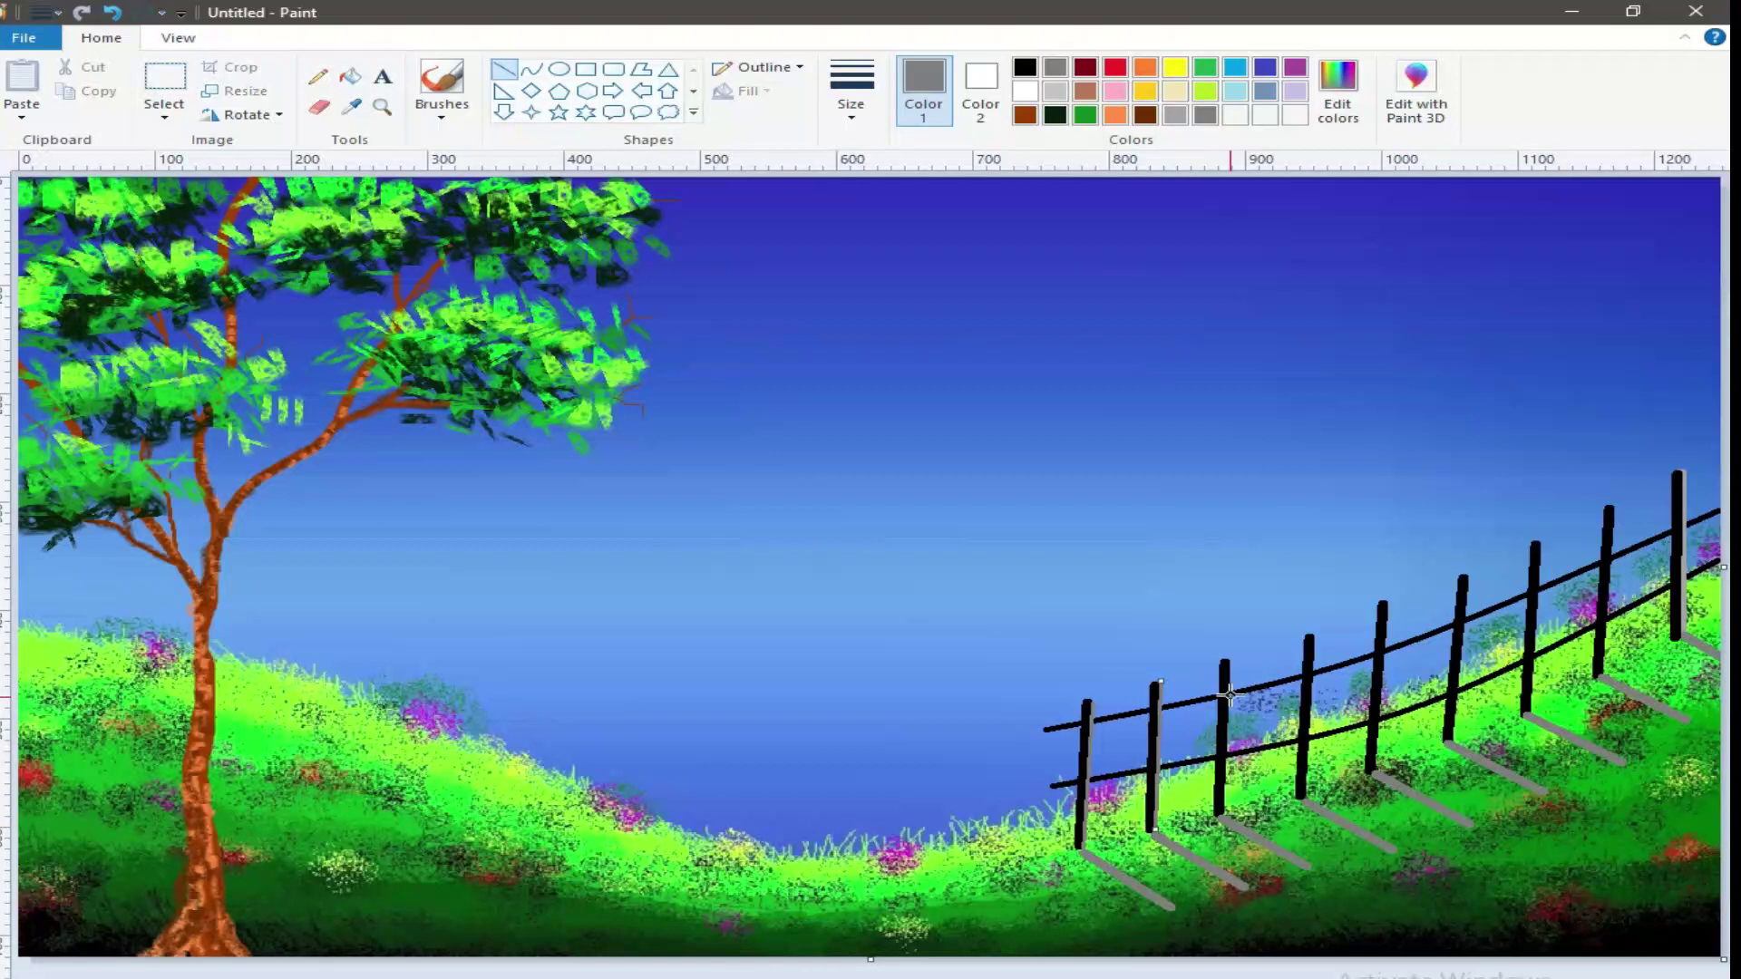
{"action": "left_click_drag", "start_coordinate": [1226, 662], "coordinate": [1224, 816]}
{"action": "left_click_drag", "start_coordinate": [1309, 636], "coordinate": [1303, 797]}
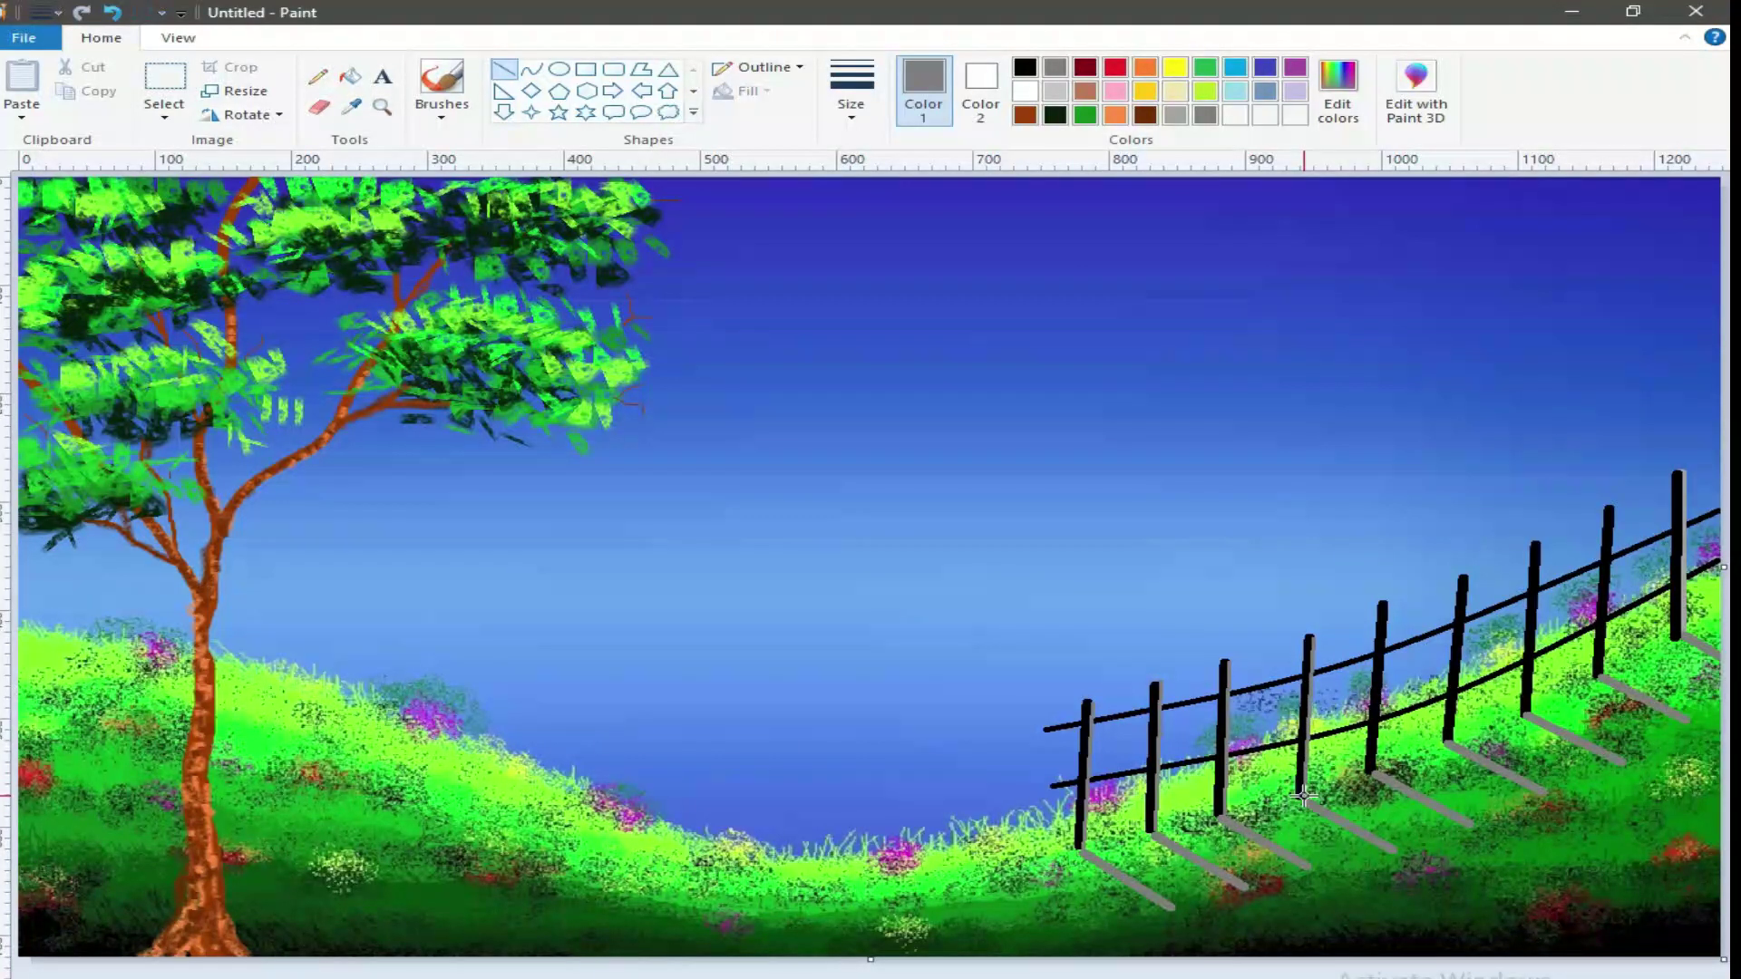
{"action": "mouse_move", "coordinate": [1384, 604]}
{"action": "left_mouse_down"}
{"action": "mouse_move", "coordinate": [1377, 787]}
{"action": "mouse_move", "coordinate": [1376, 768]}
{"action": "left_mouse_up"}
{"action": "left_click_drag", "start_coordinate": [1466, 577], "coordinate": [1452, 743]}
{"action": "left_click_drag", "start_coordinate": [1536, 546], "coordinate": [1530, 710]}
{"action": "left_click_drag", "start_coordinate": [1618, 508], "coordinate": [1601, 677]}
{"action": "left_click", "coordinate": [1098, 977]}
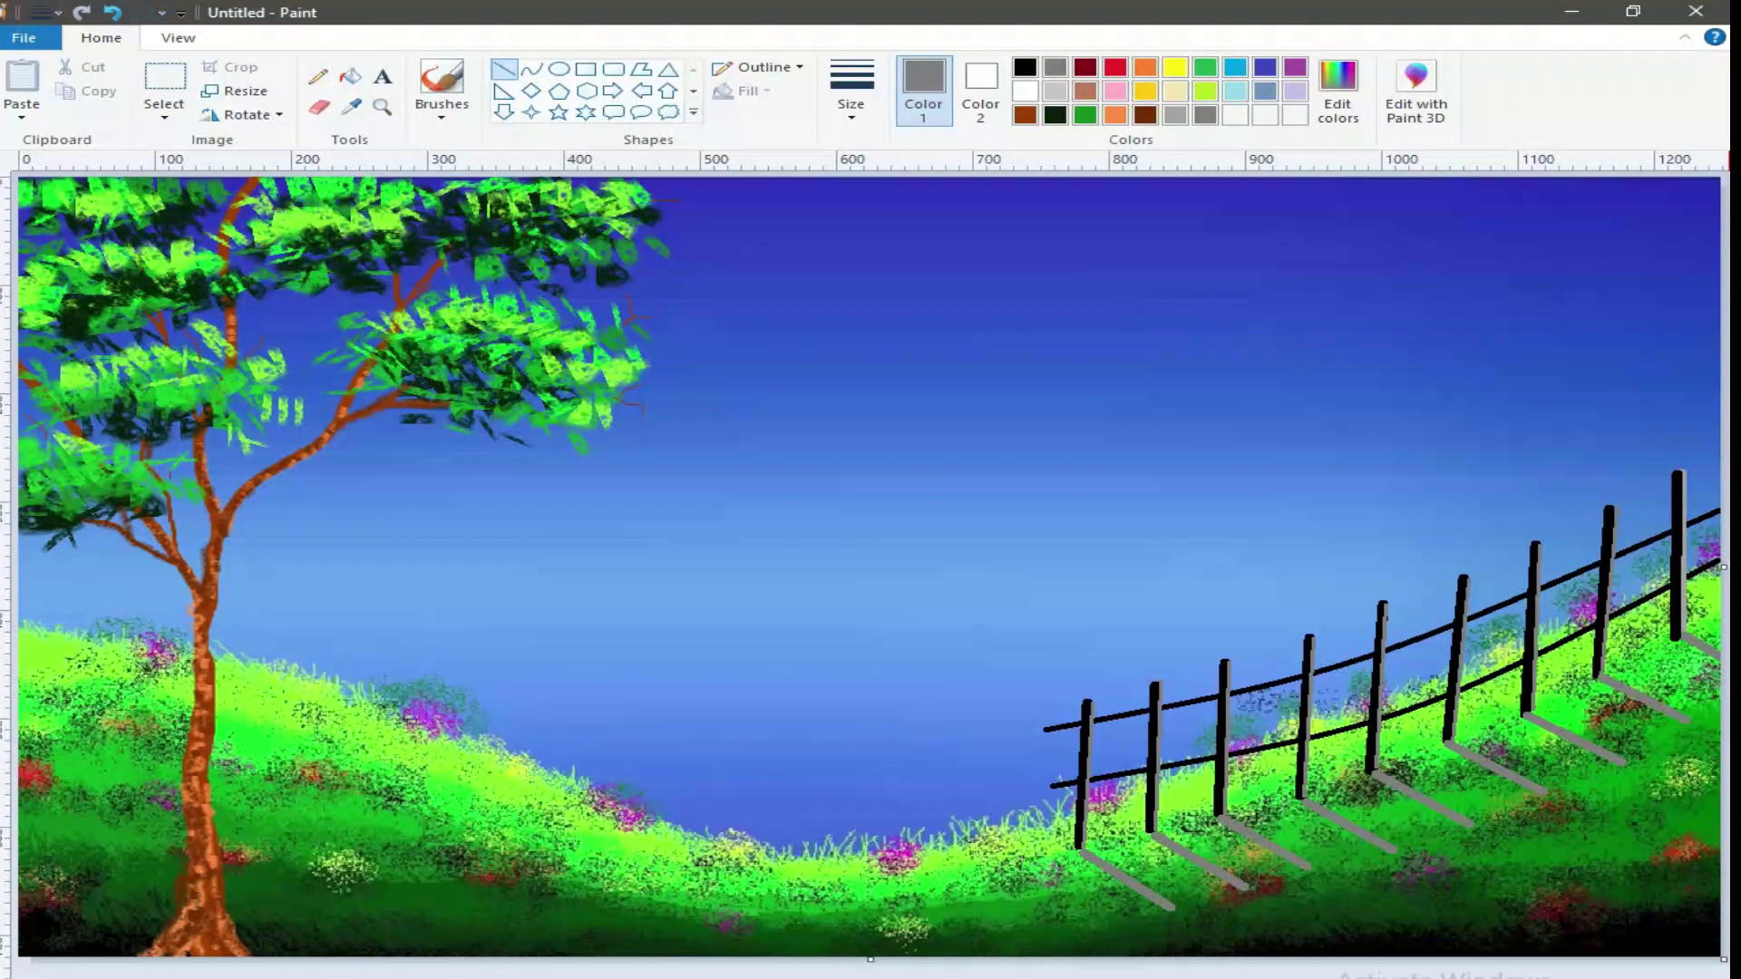
{"action": "left_click", "coordinate": [1554, 978]}
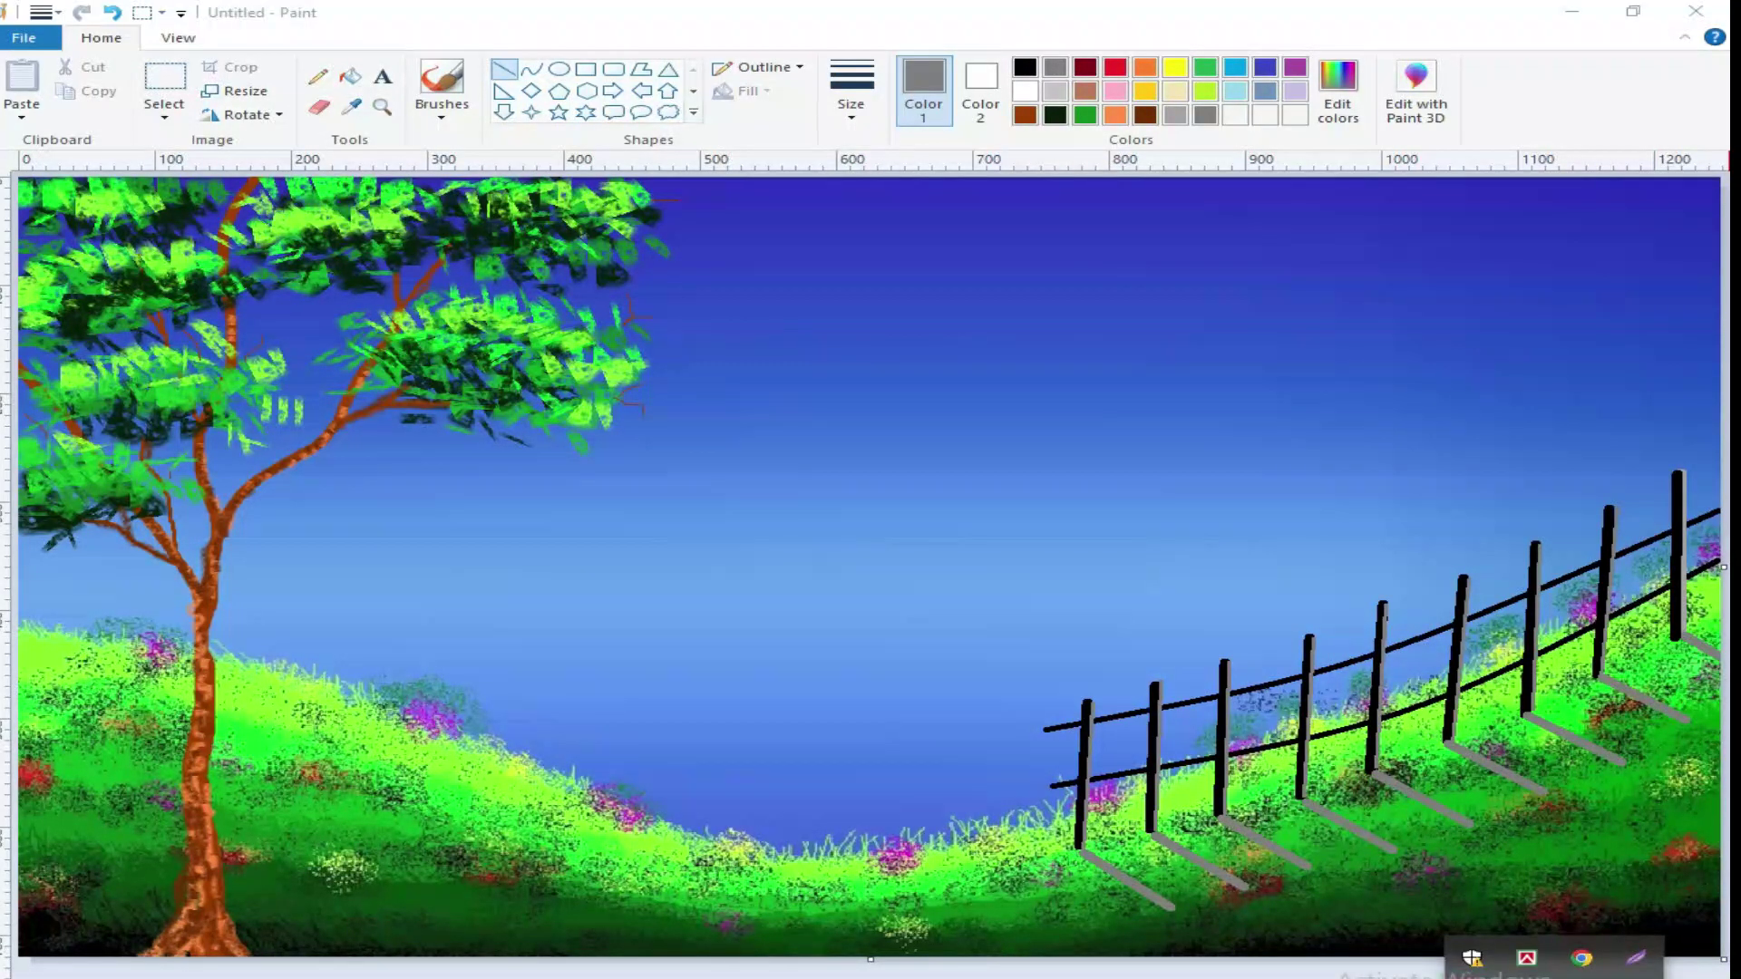